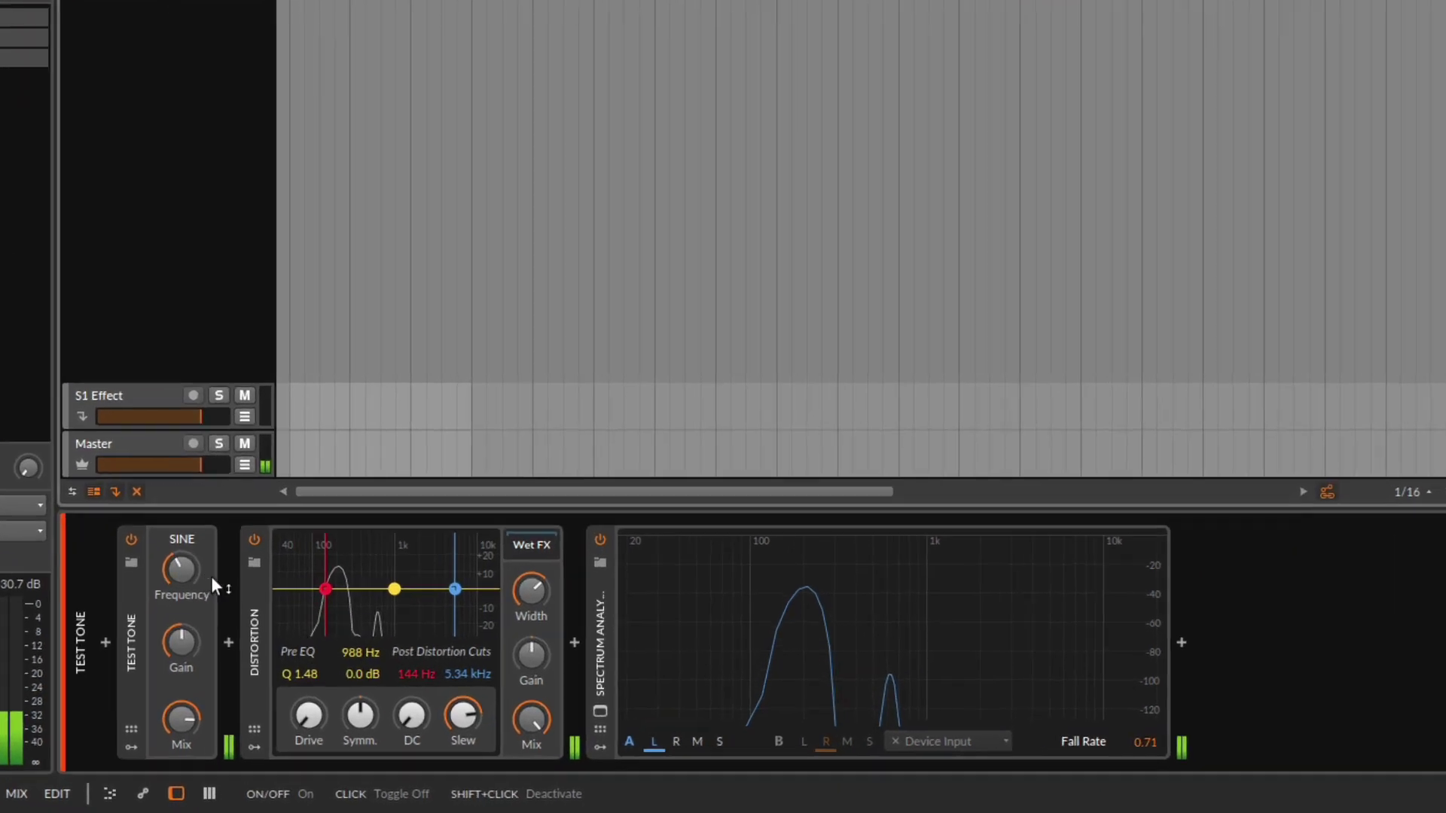
Compare the sine test tone's spectrum with the Distortion device bypassed and enabled, making slight adjustments to the Test Tone device's level.
mouse_move(180, 641)
mouse_down()
mouse_move(180, 619)
mouse_move(180, 648)
mouse_up()
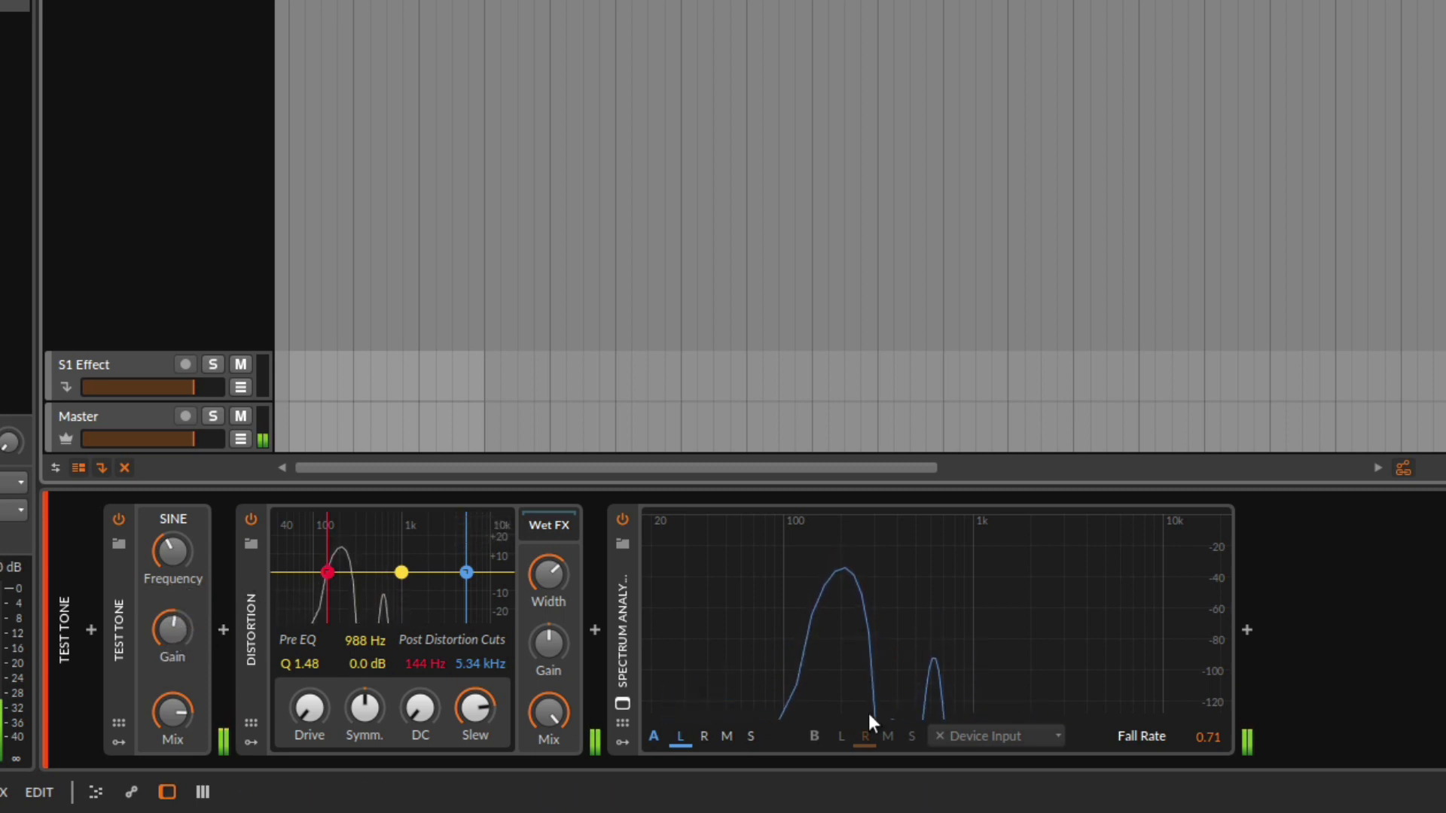
click(251, 520)
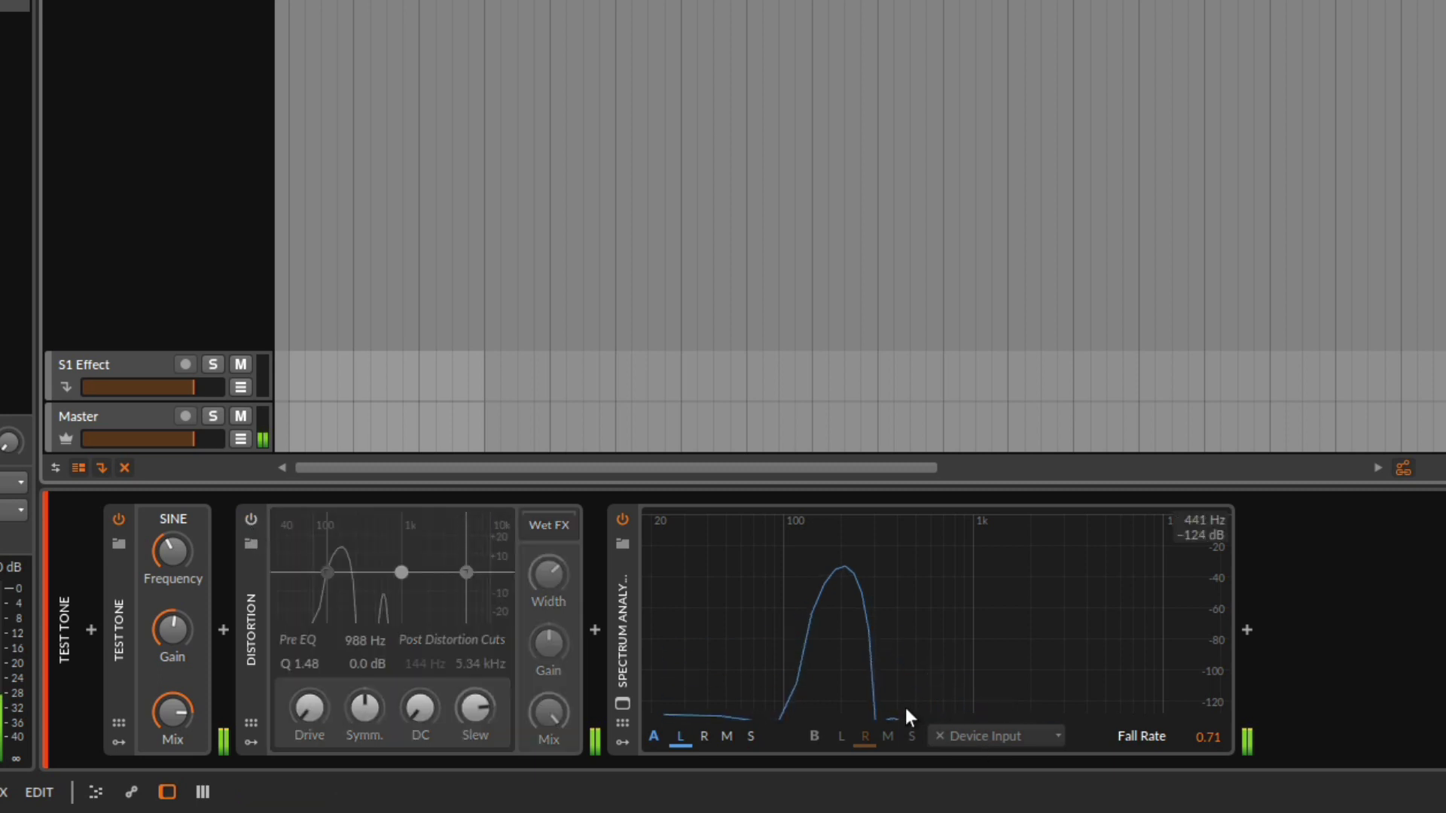
click(250, 521)
click(251, 520)
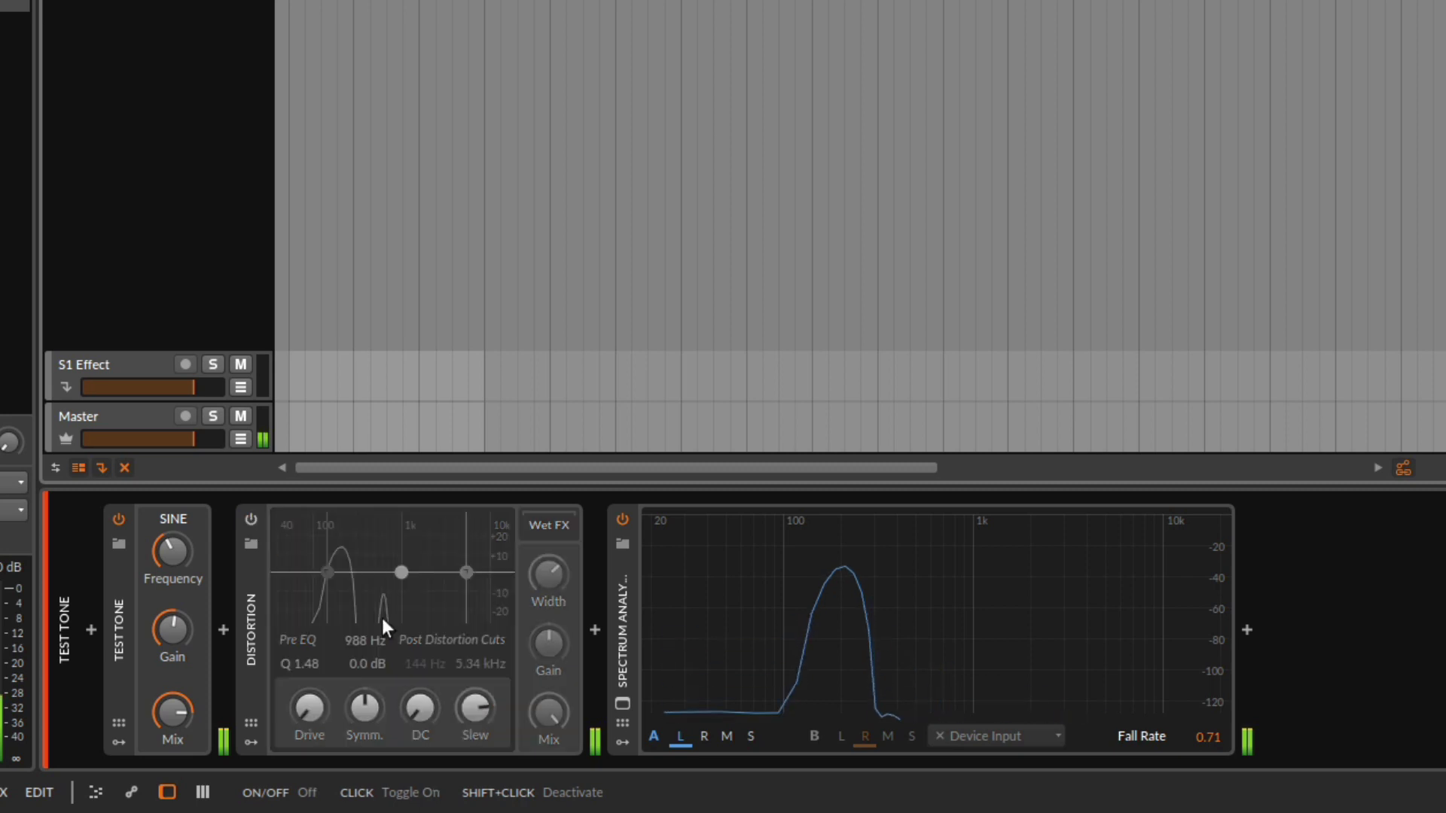
click(251, 521)
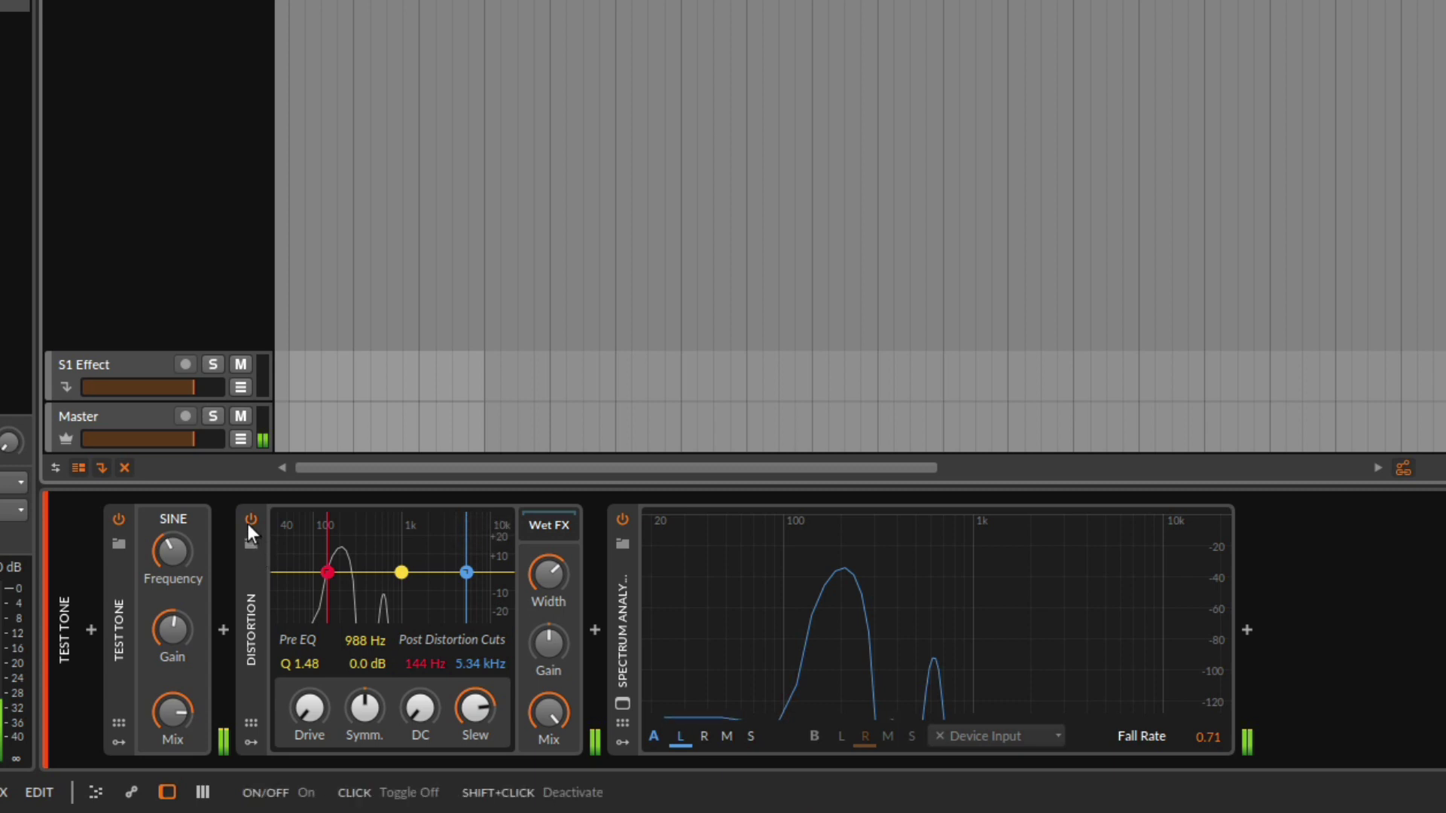
mouse_move(196, 548)
mouse_down()
mouse_move(196, 502)
mouse_move(196, 533)
mouse_up()
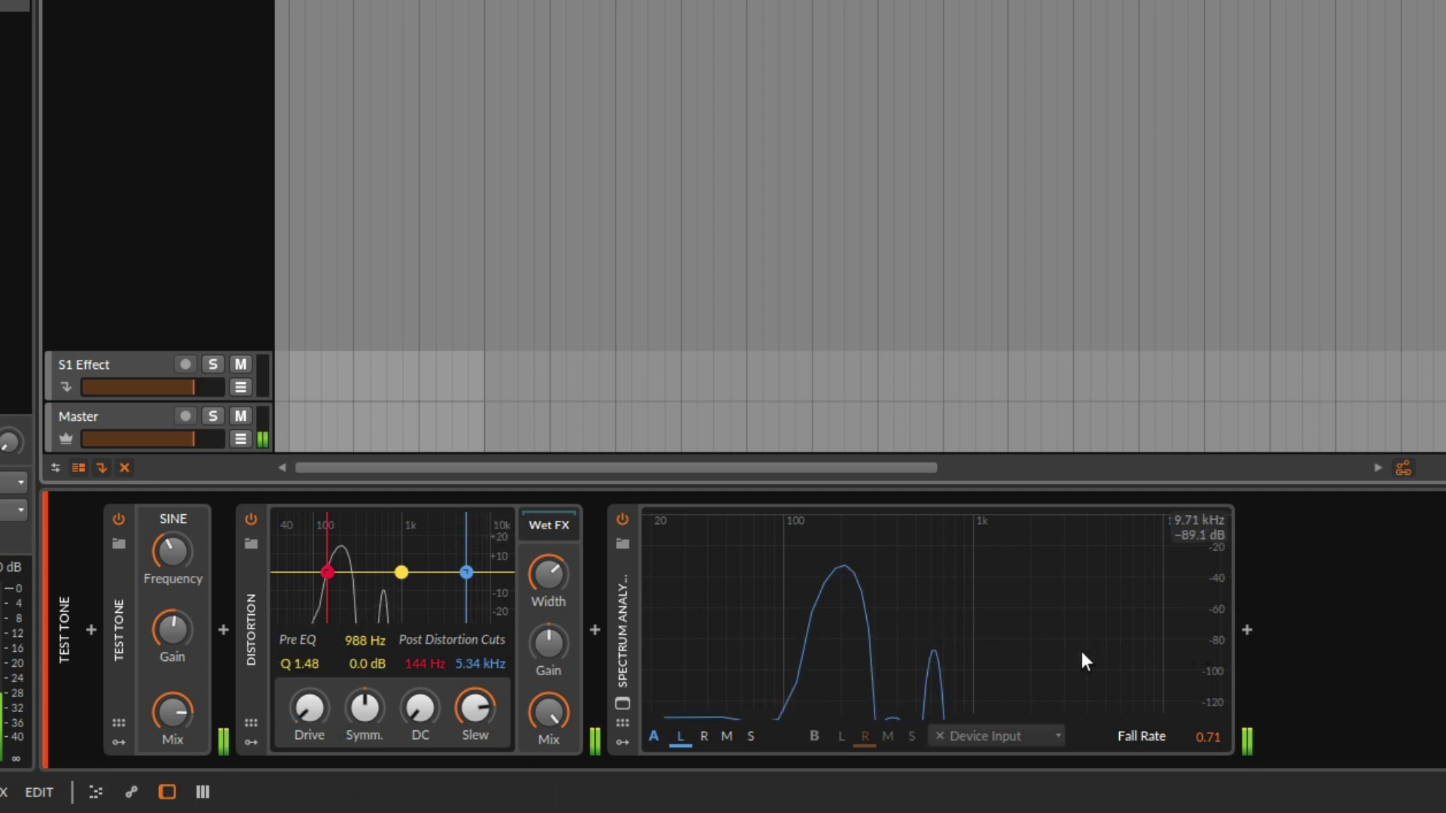
Try higher Drive amounts on the Distortion from about +17.1 dB, offsetting them with about -21.1 dB of wet Gain, and return Drive to minimum.
drag(297, 711, 297, 674)
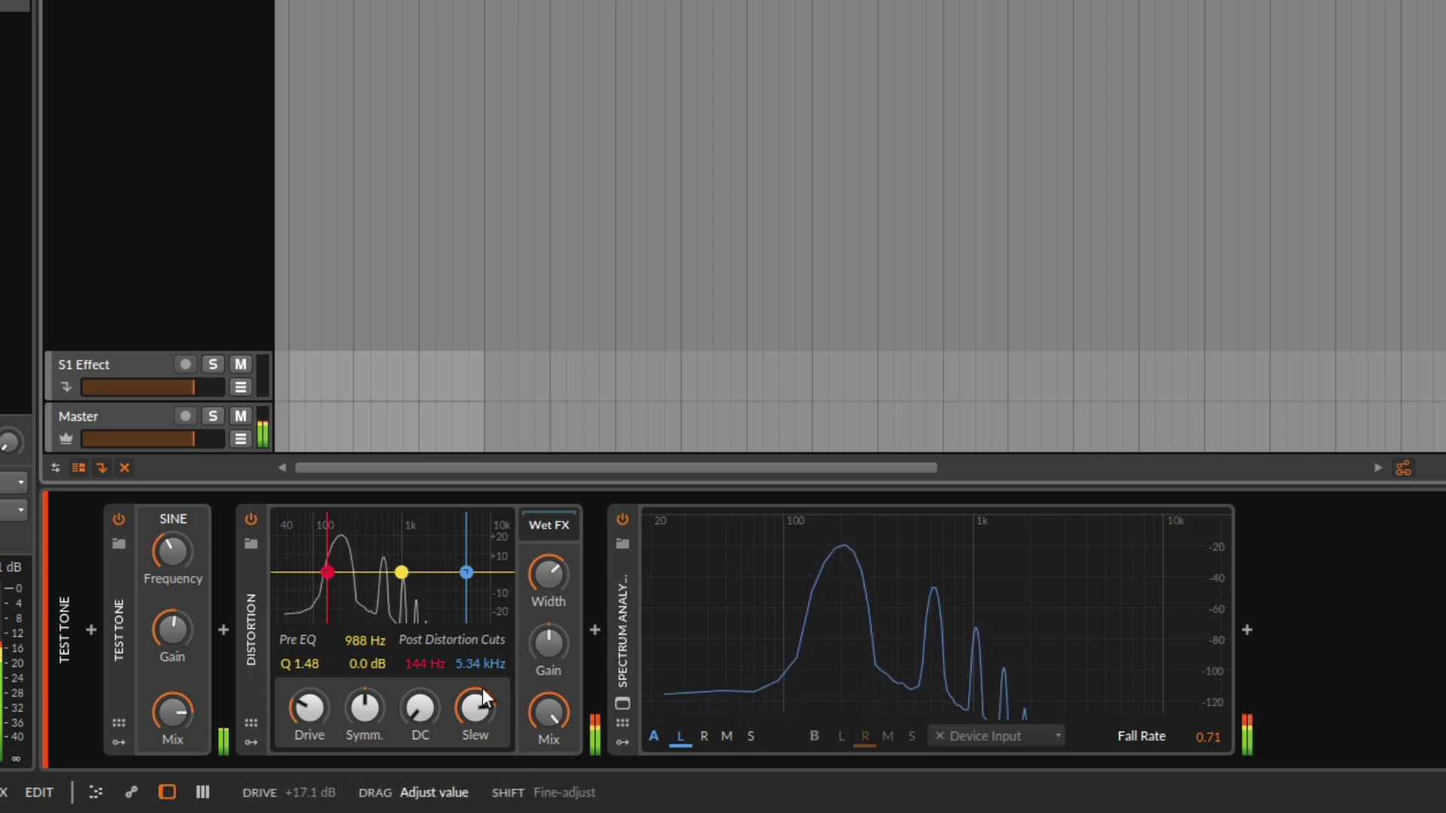
drag(541, 652, 541, 671)
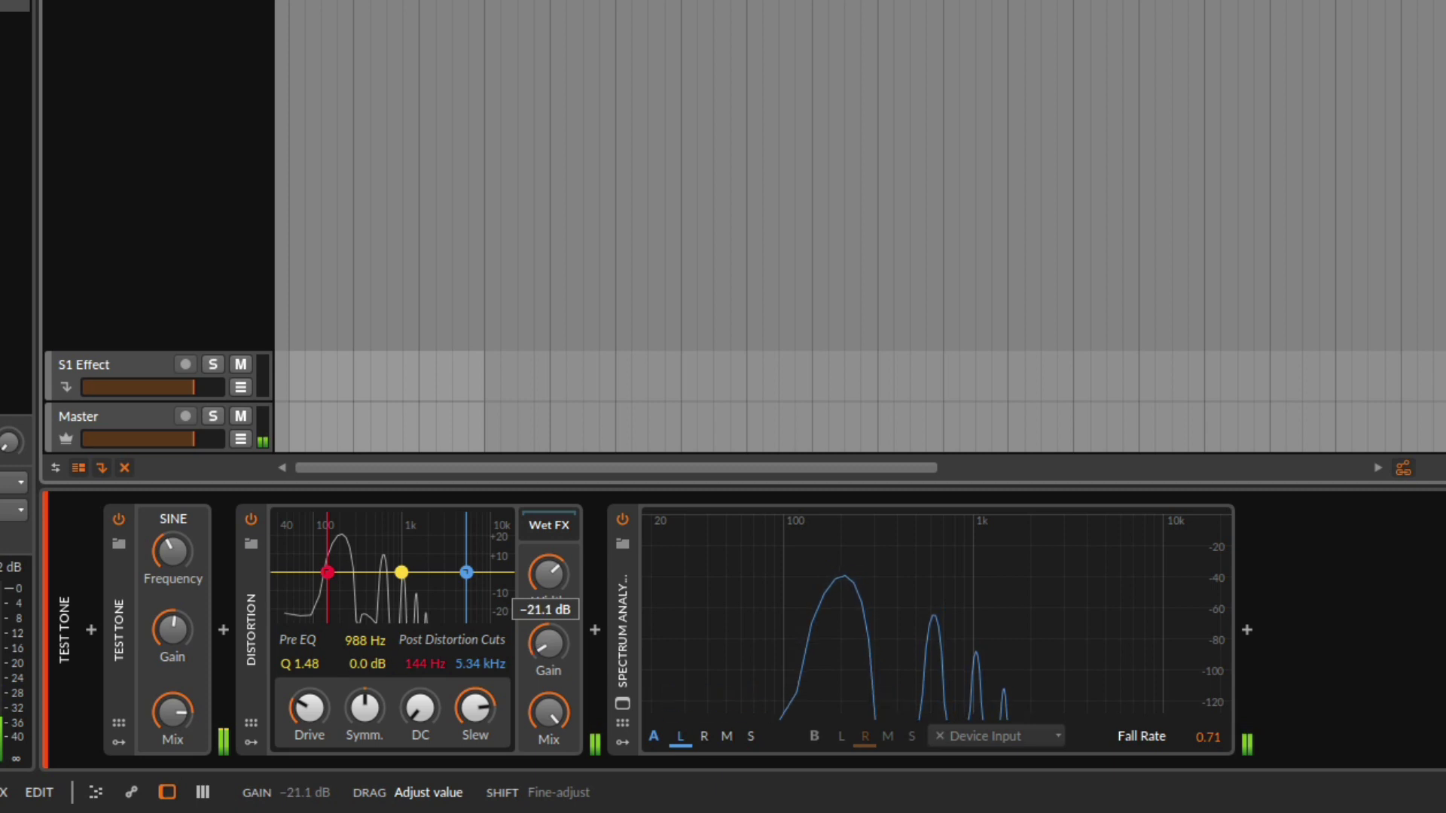
drag(309, 708, 309, 667)
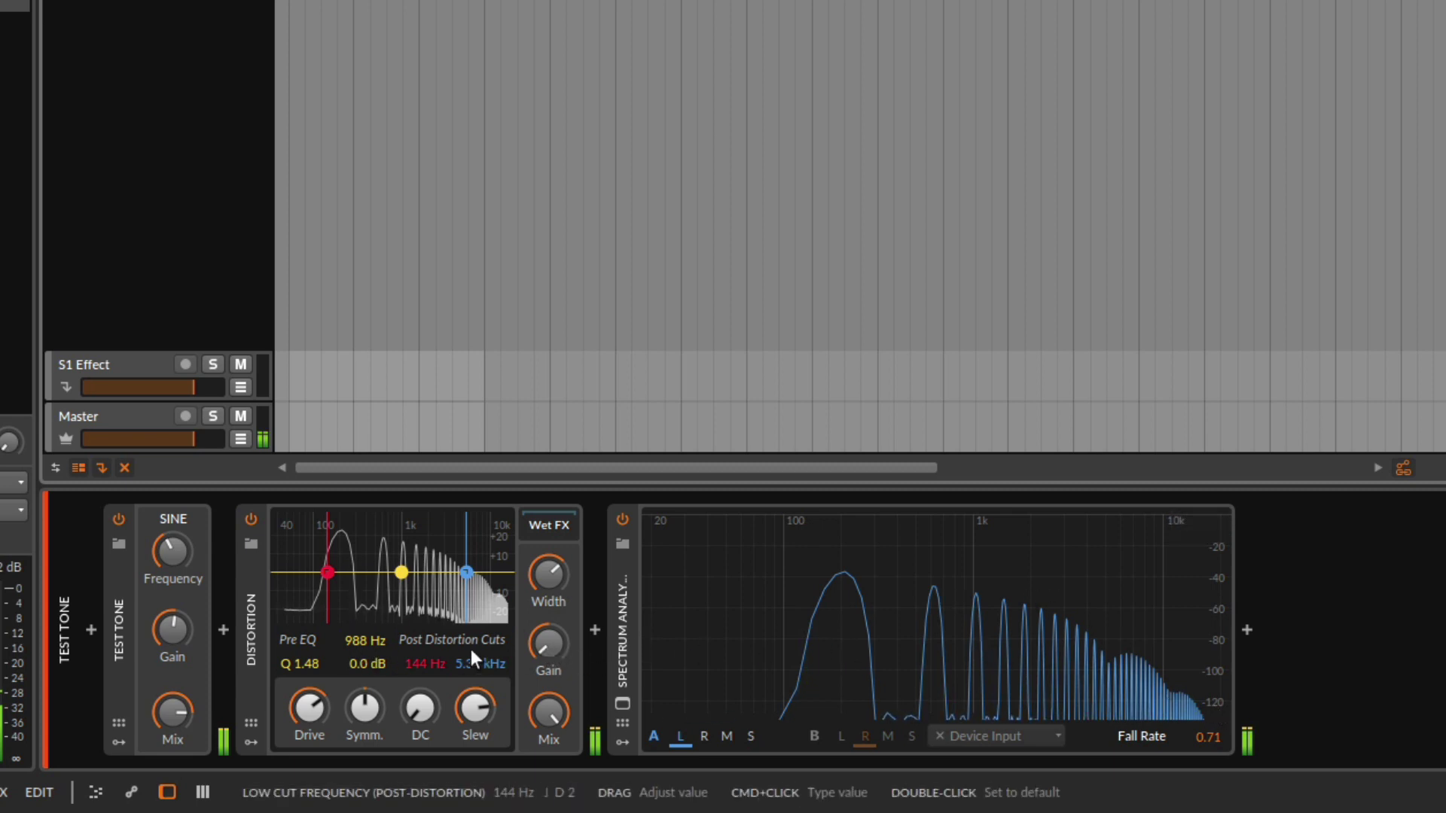
mouse_move(551, 628)
mouse_down()
mouse_move(551, 613)
mouse_move(554, 640)
mouse_up()
drag(315, 710, 315, 753)
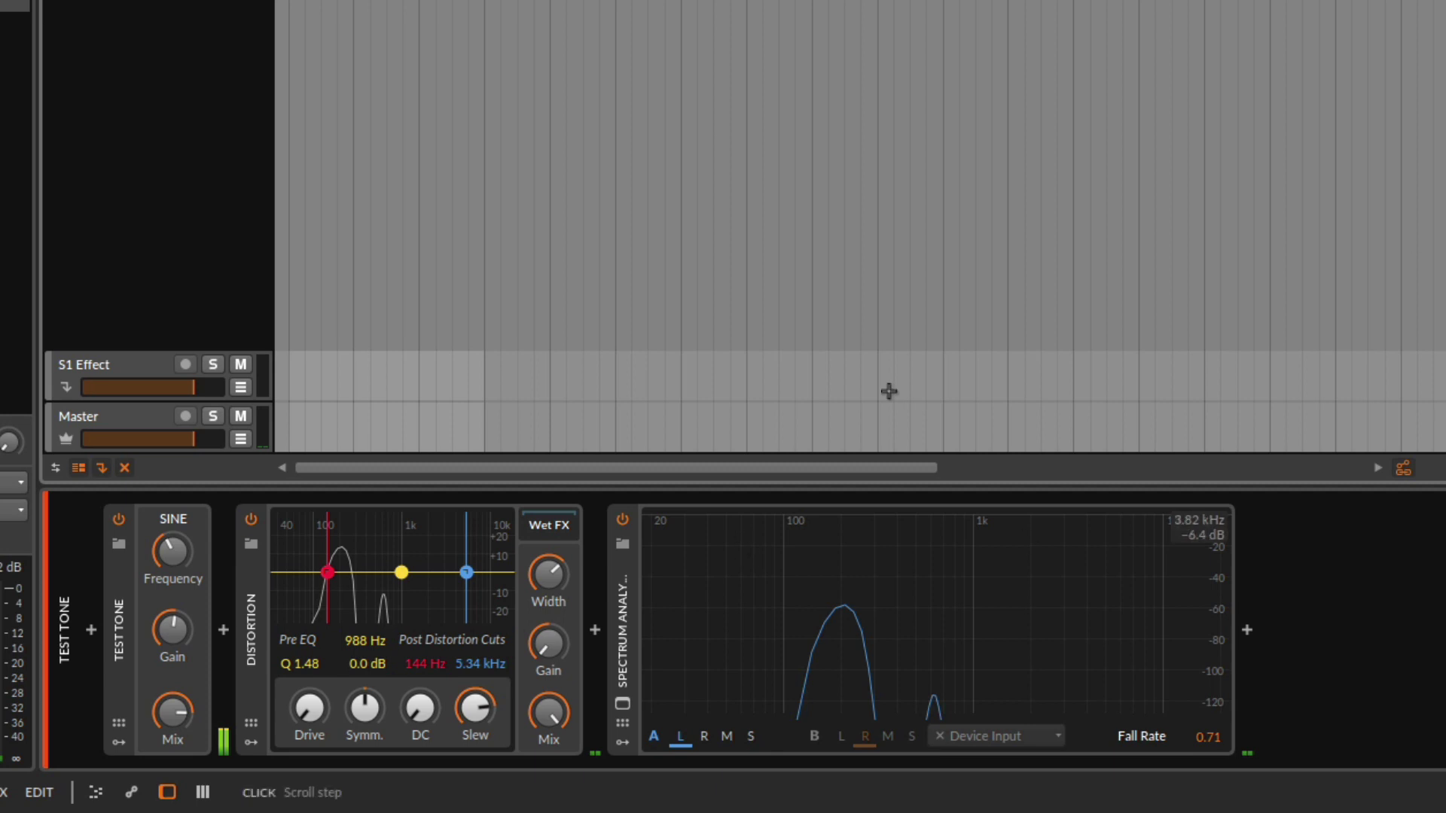
Switch off the Test Tone device and audition the Synth track with its Distortion bypassed.
click(118, 517)
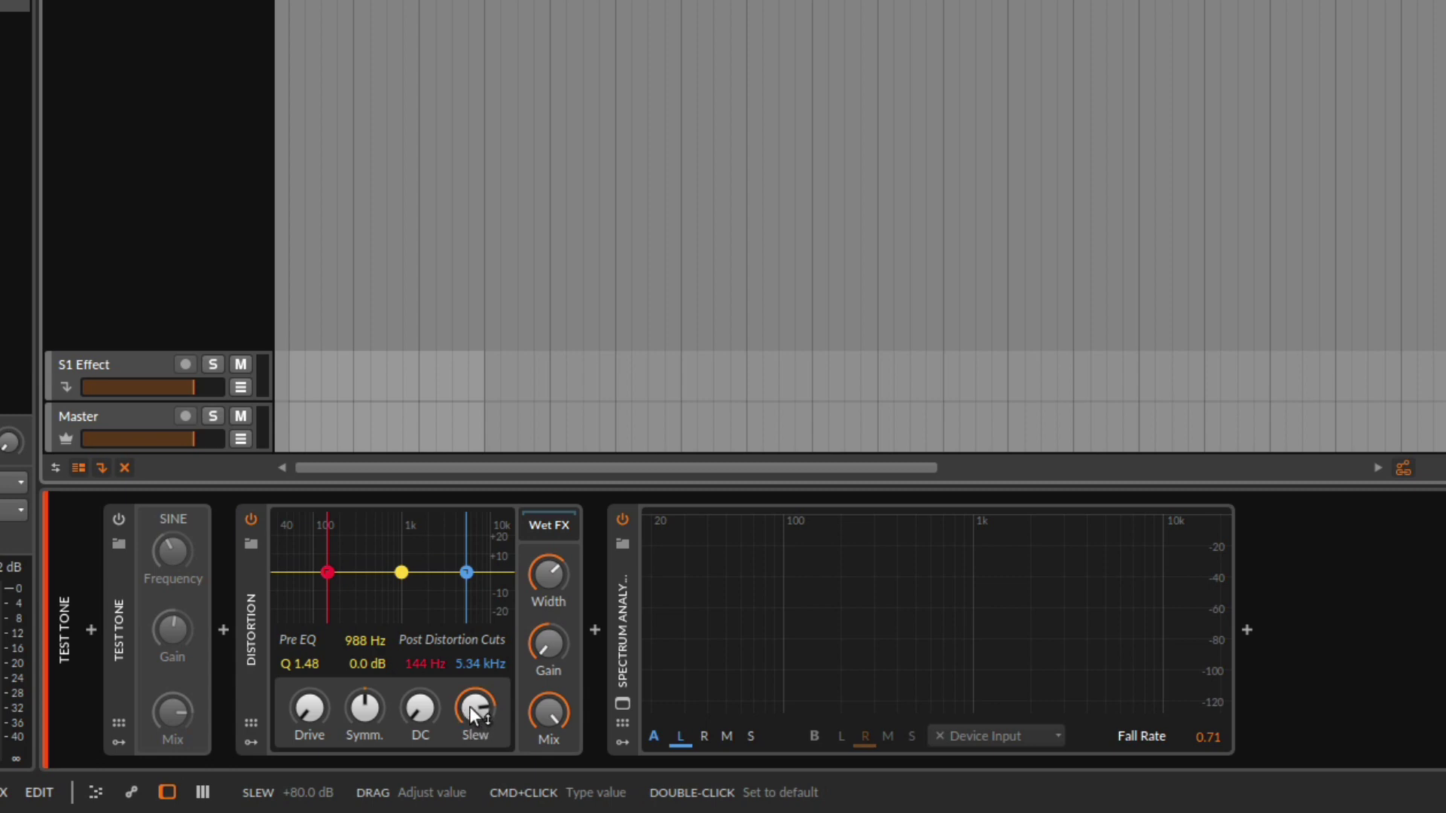
click(199, 152)
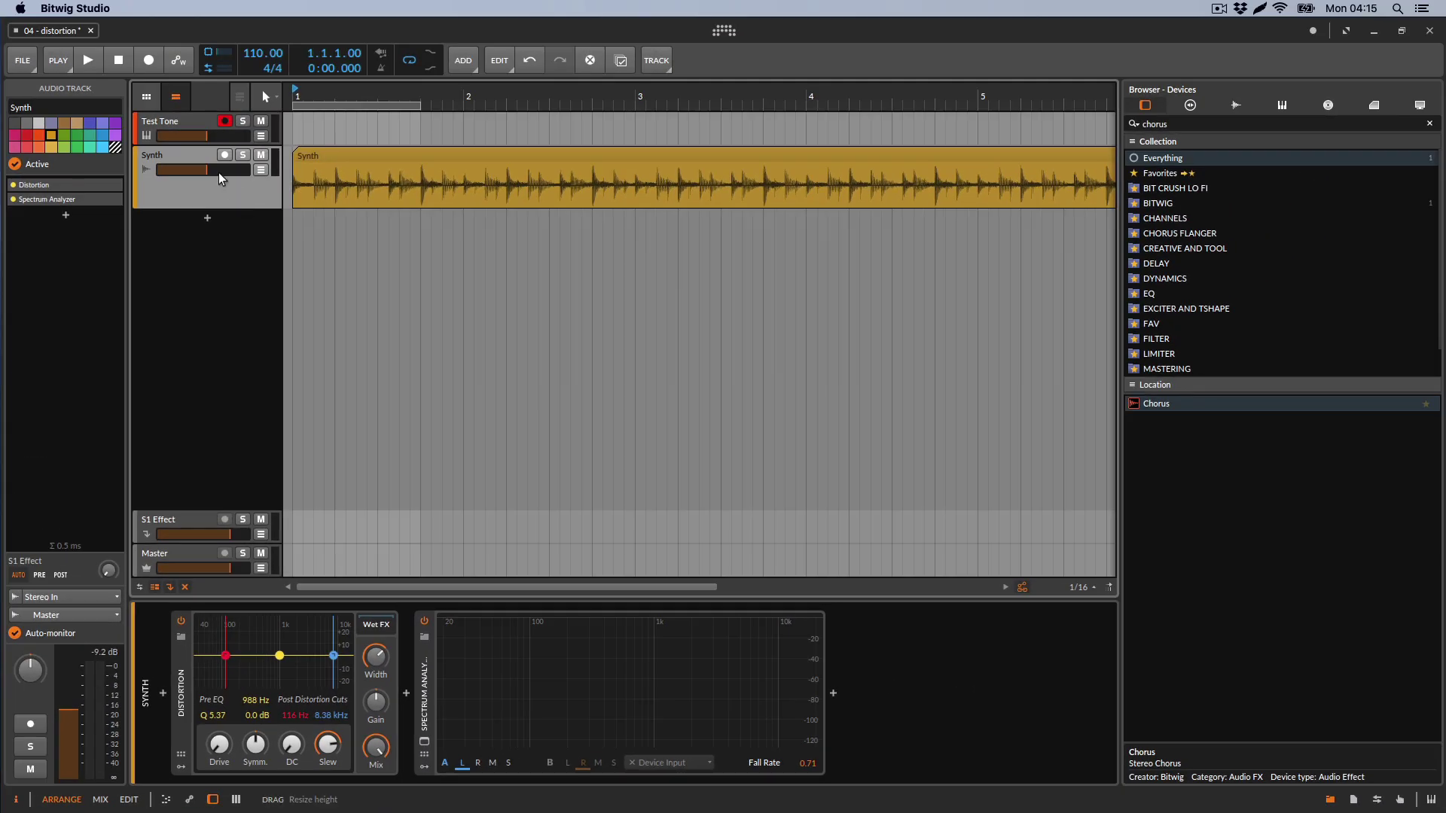
click(181, 621)
click(88, 62)
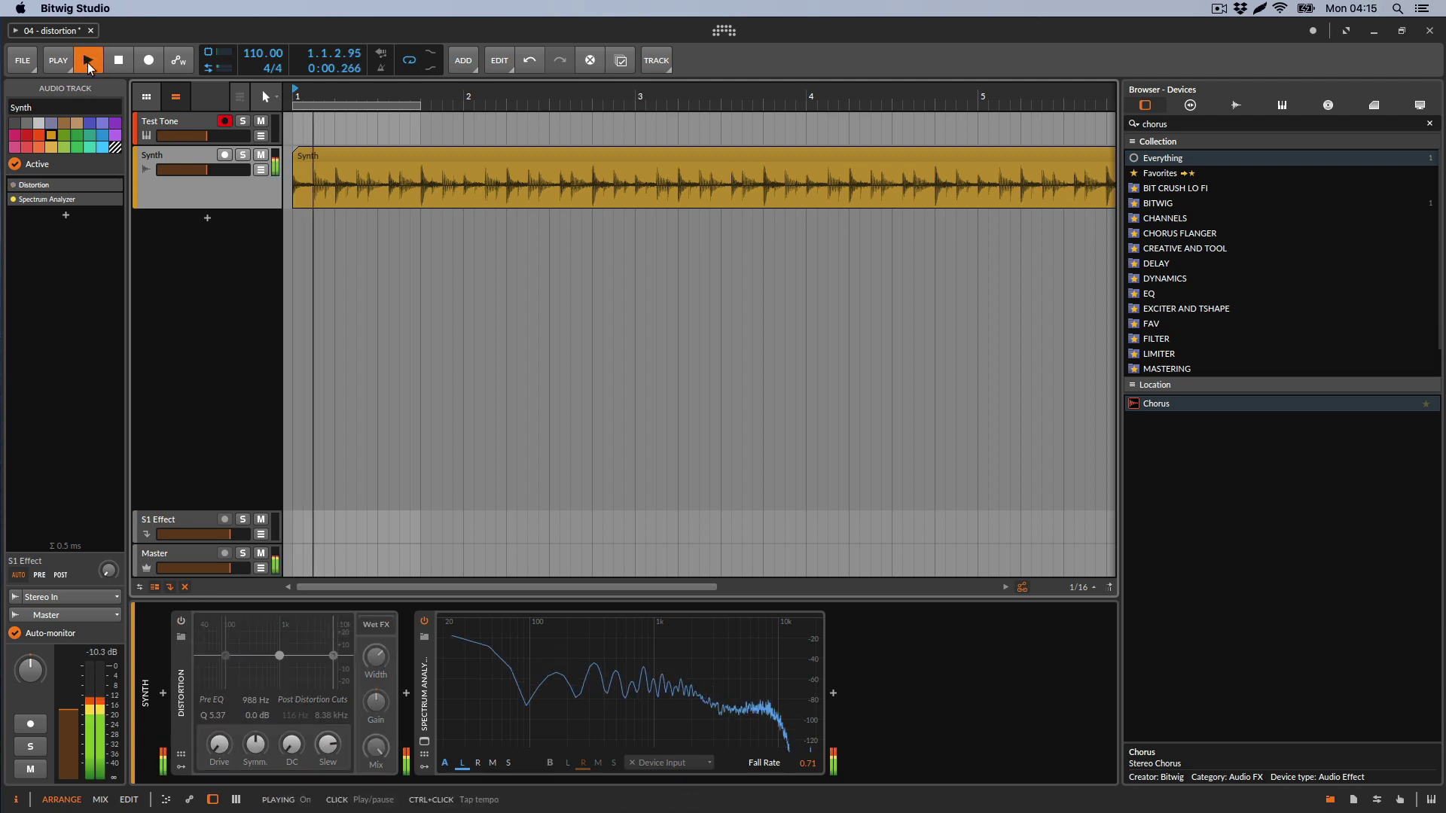
click(89, 62)
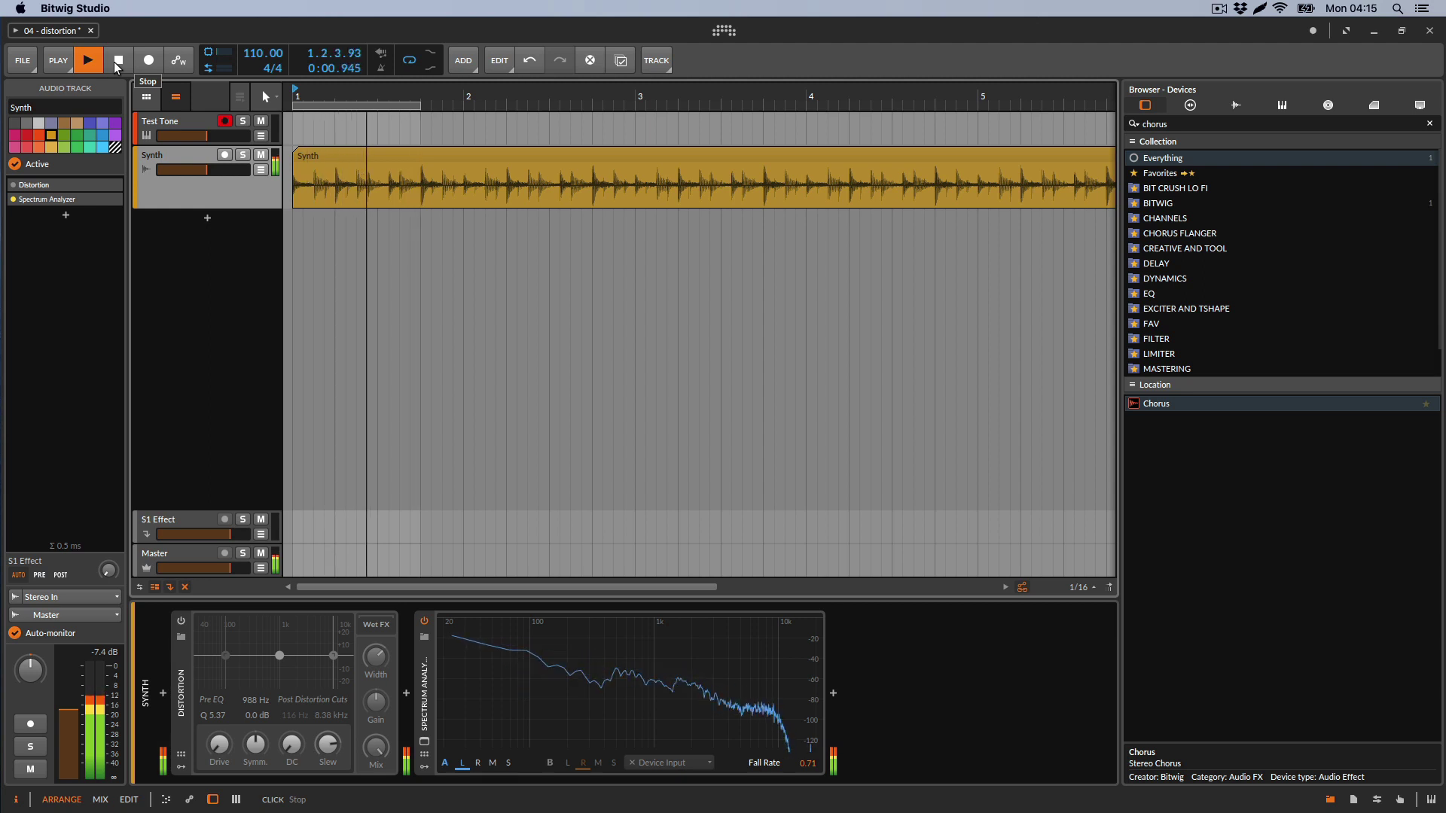
click(117, 63)
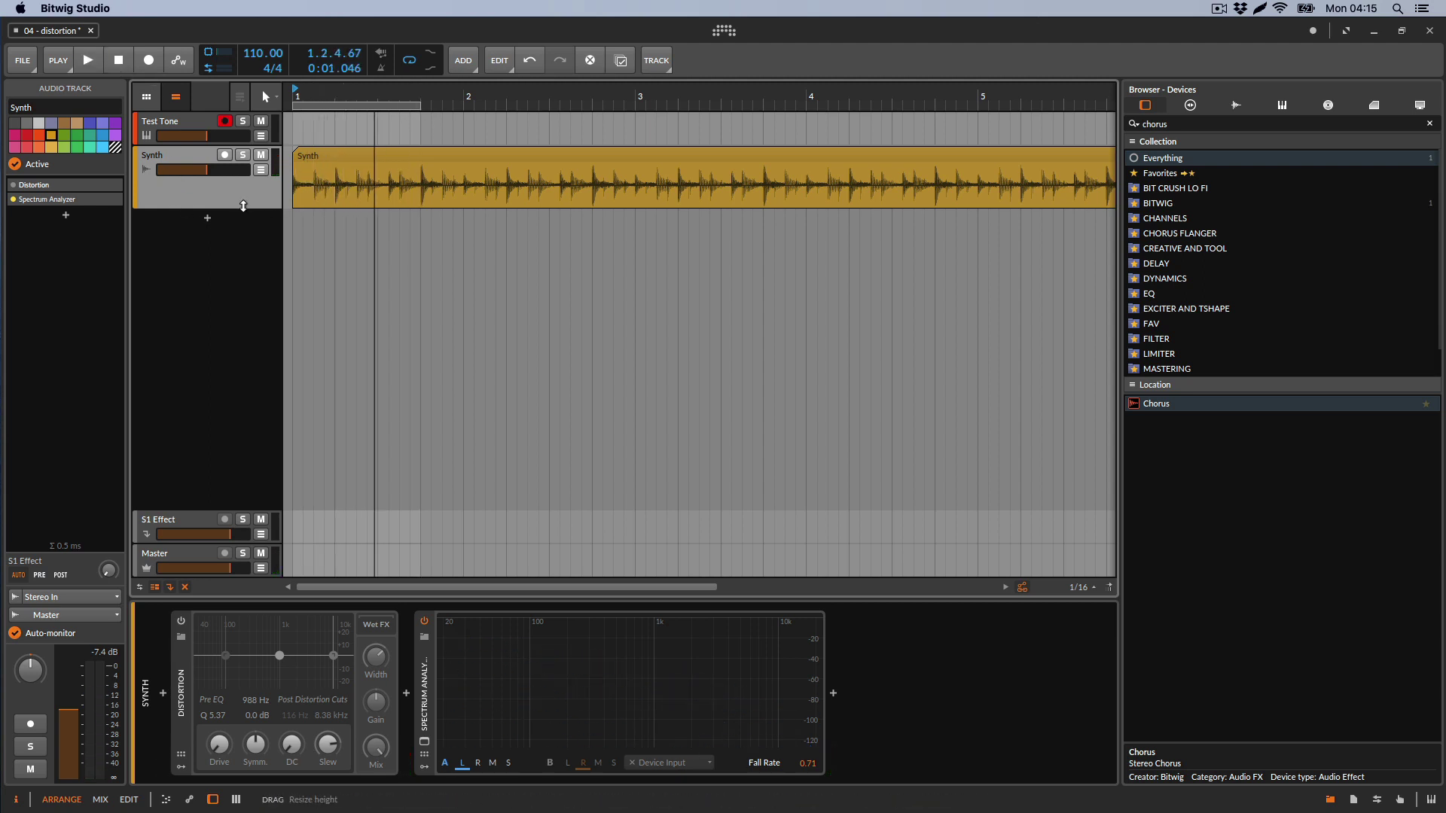
Make the Synth track taller in the arranger and play its dry audio again.
drag(243, 206, 248, 268)
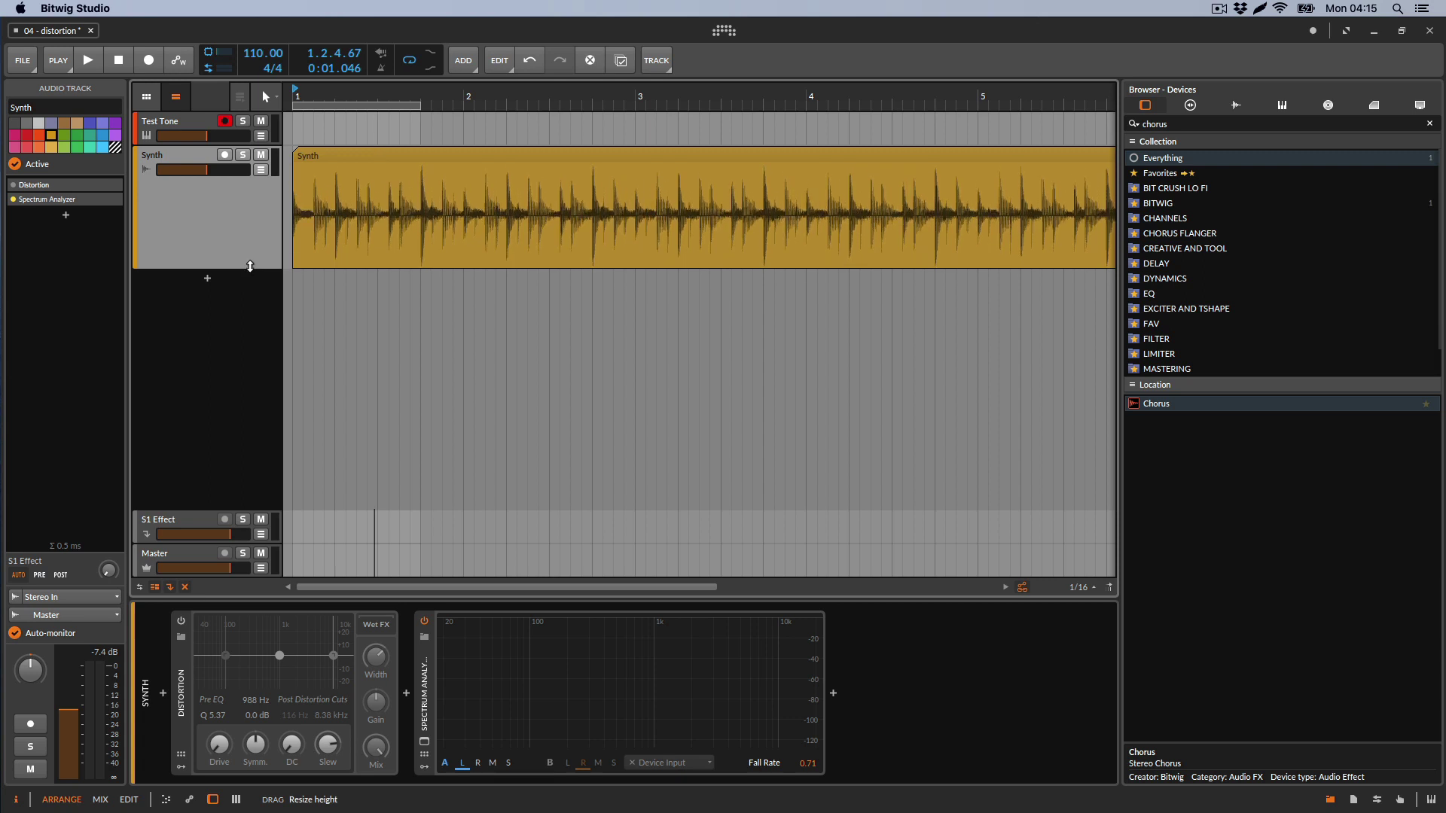
click(88, 65)
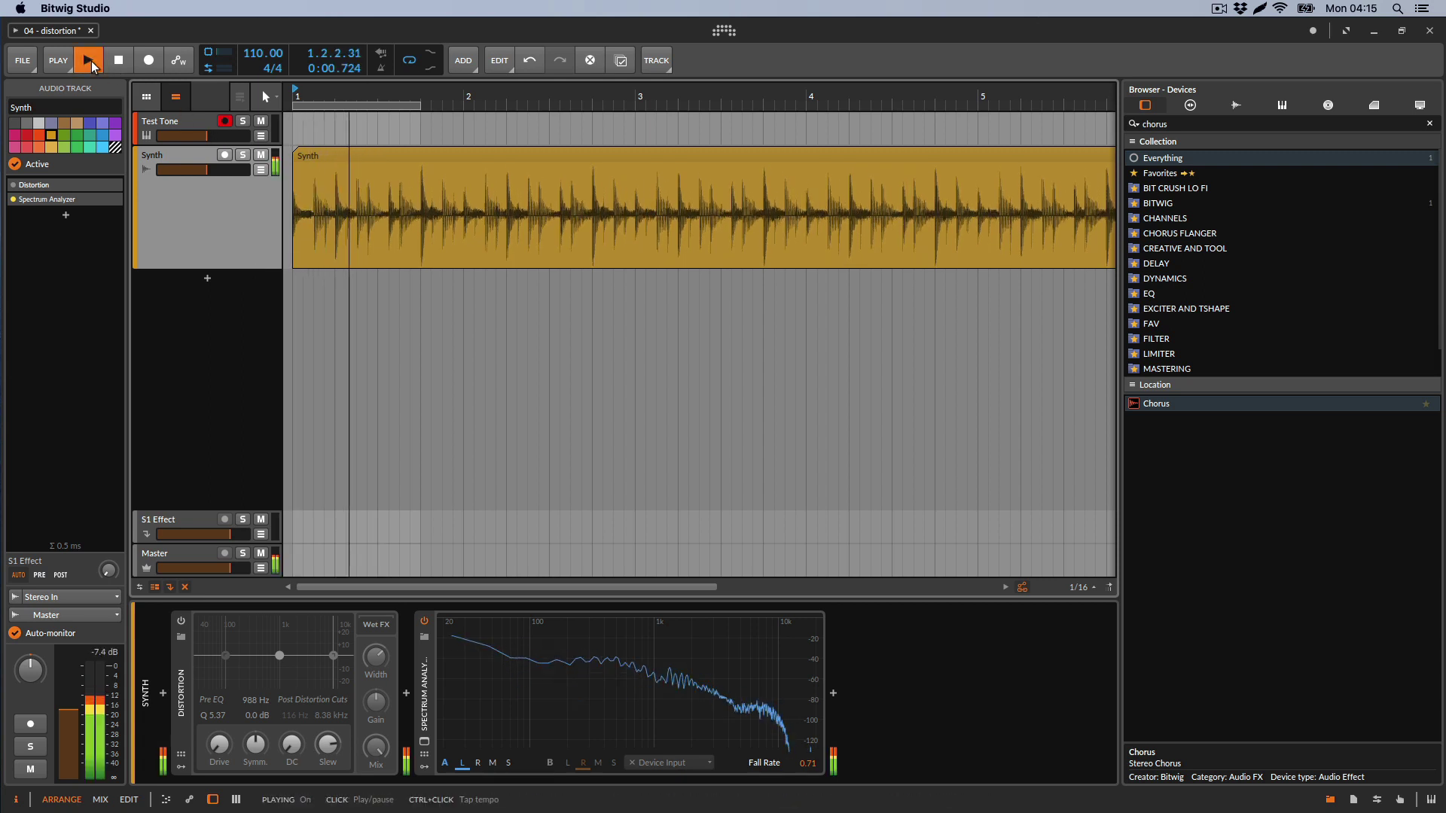
click(119, 61)
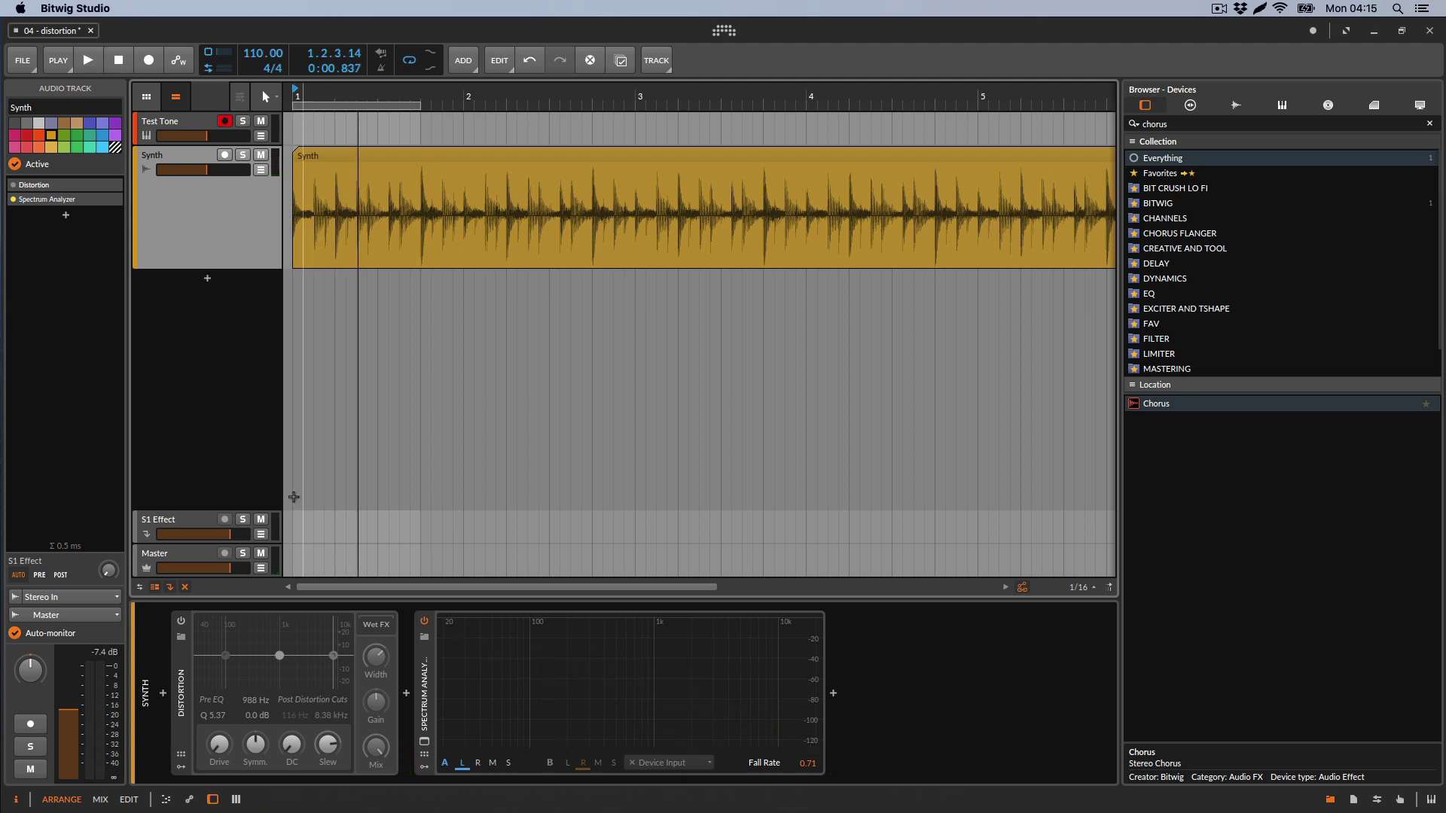
Enable the Distortion on the Synth track and play the processed audio briefly.
click(180, 620)
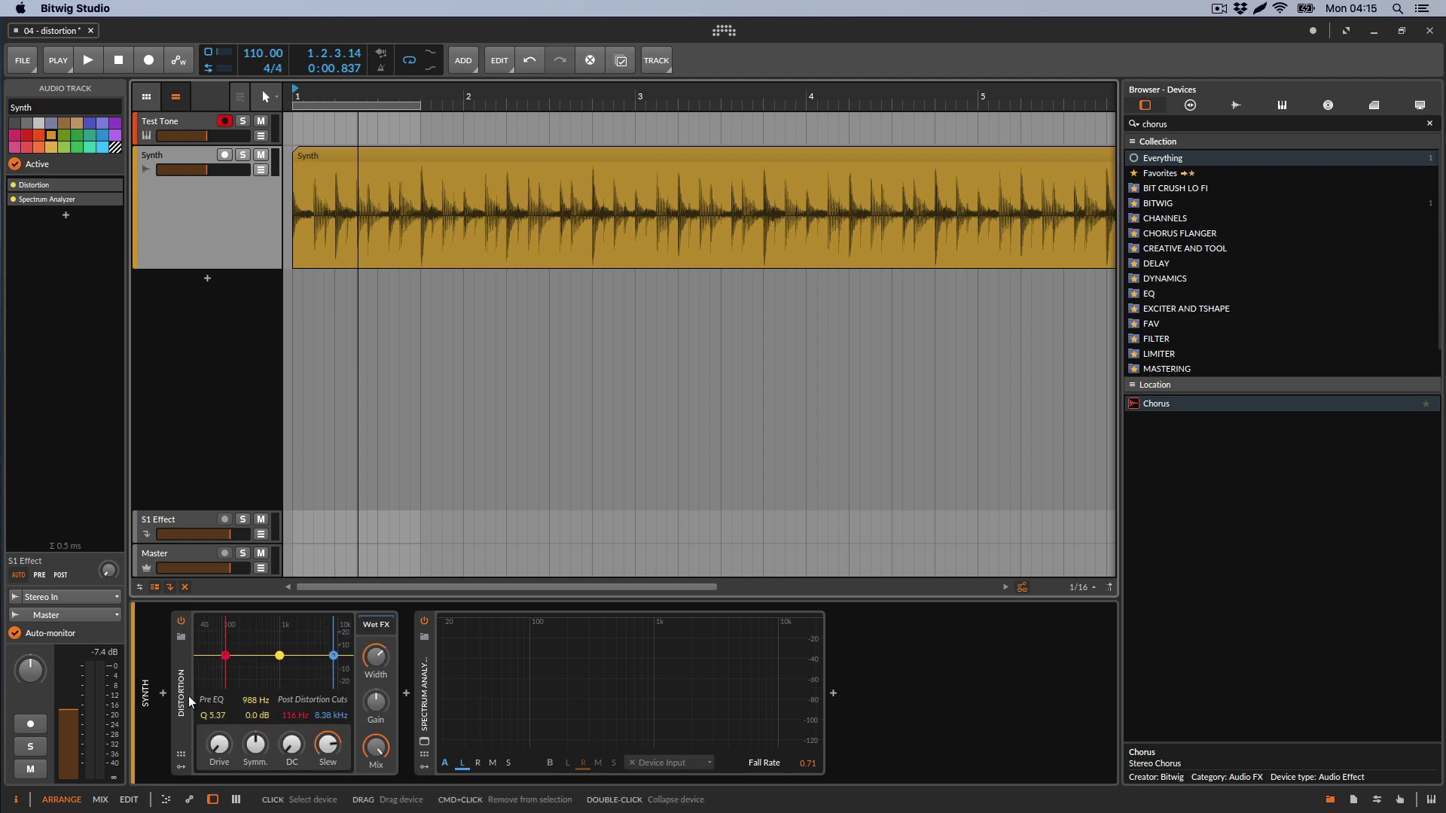
click(89, 62)
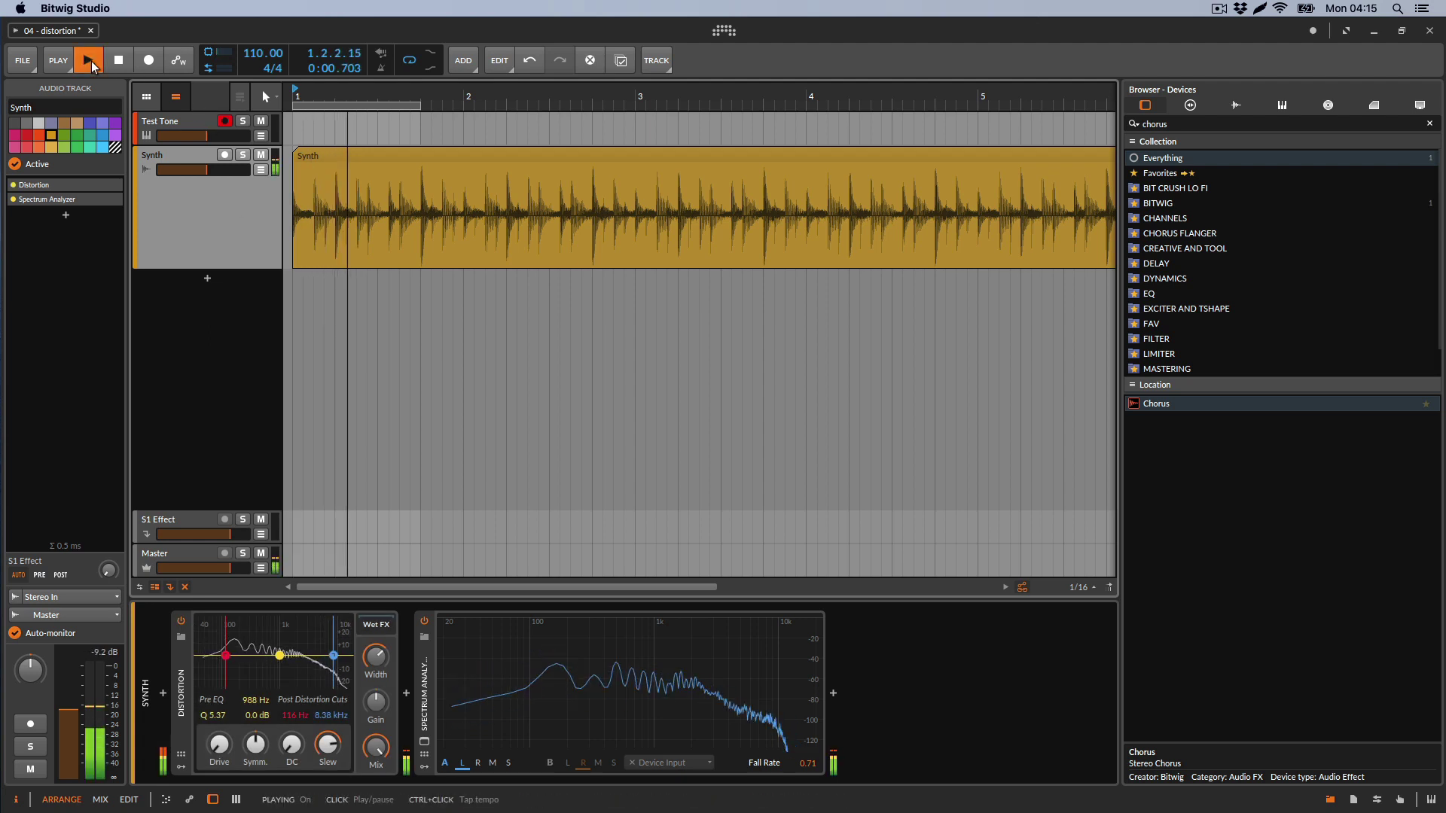
click(119, 62)
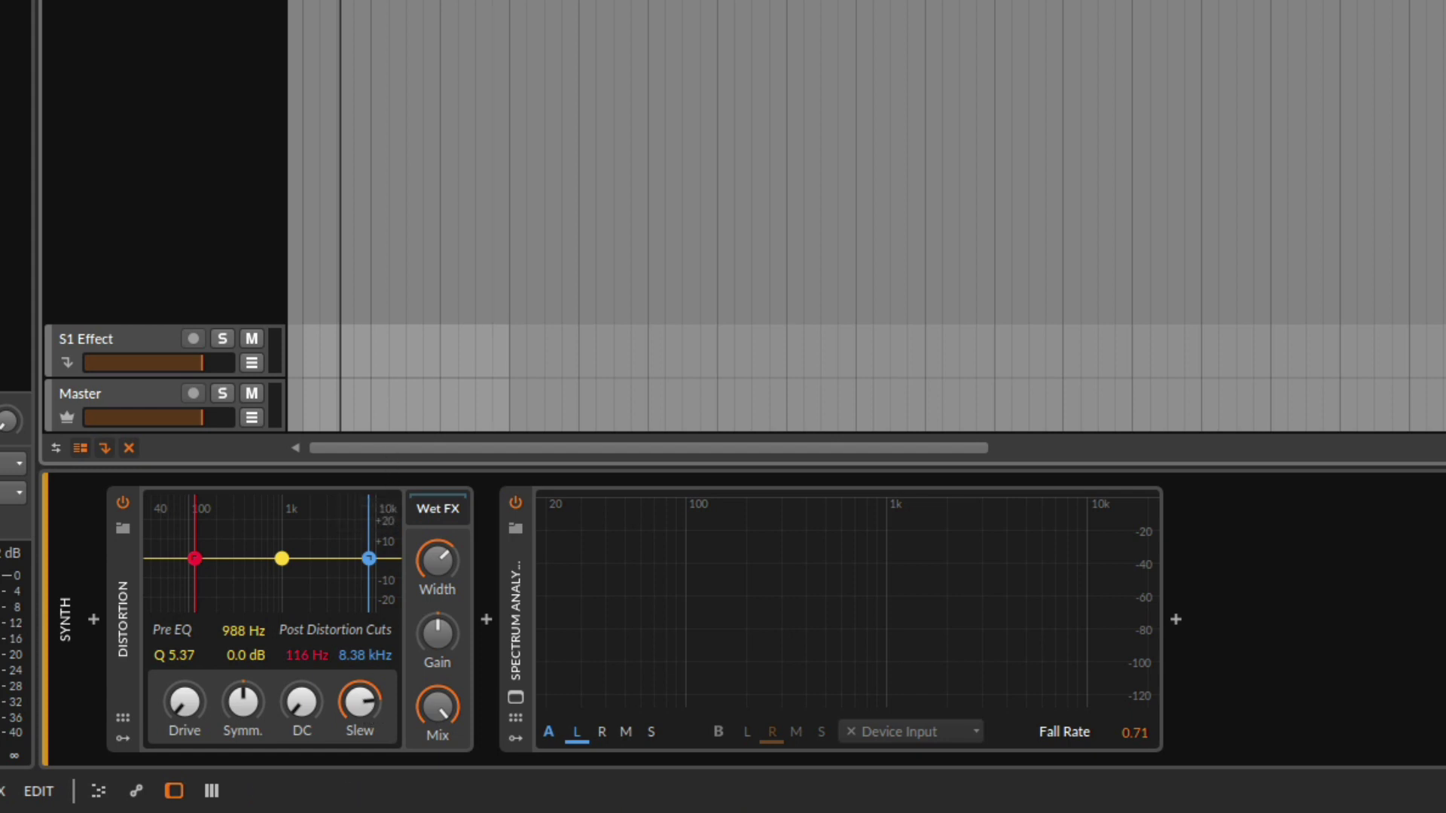
During playback, lower the Synth Distortion's Slew to about +47.6 dB and raise its wet Gain slightly.
key(space)
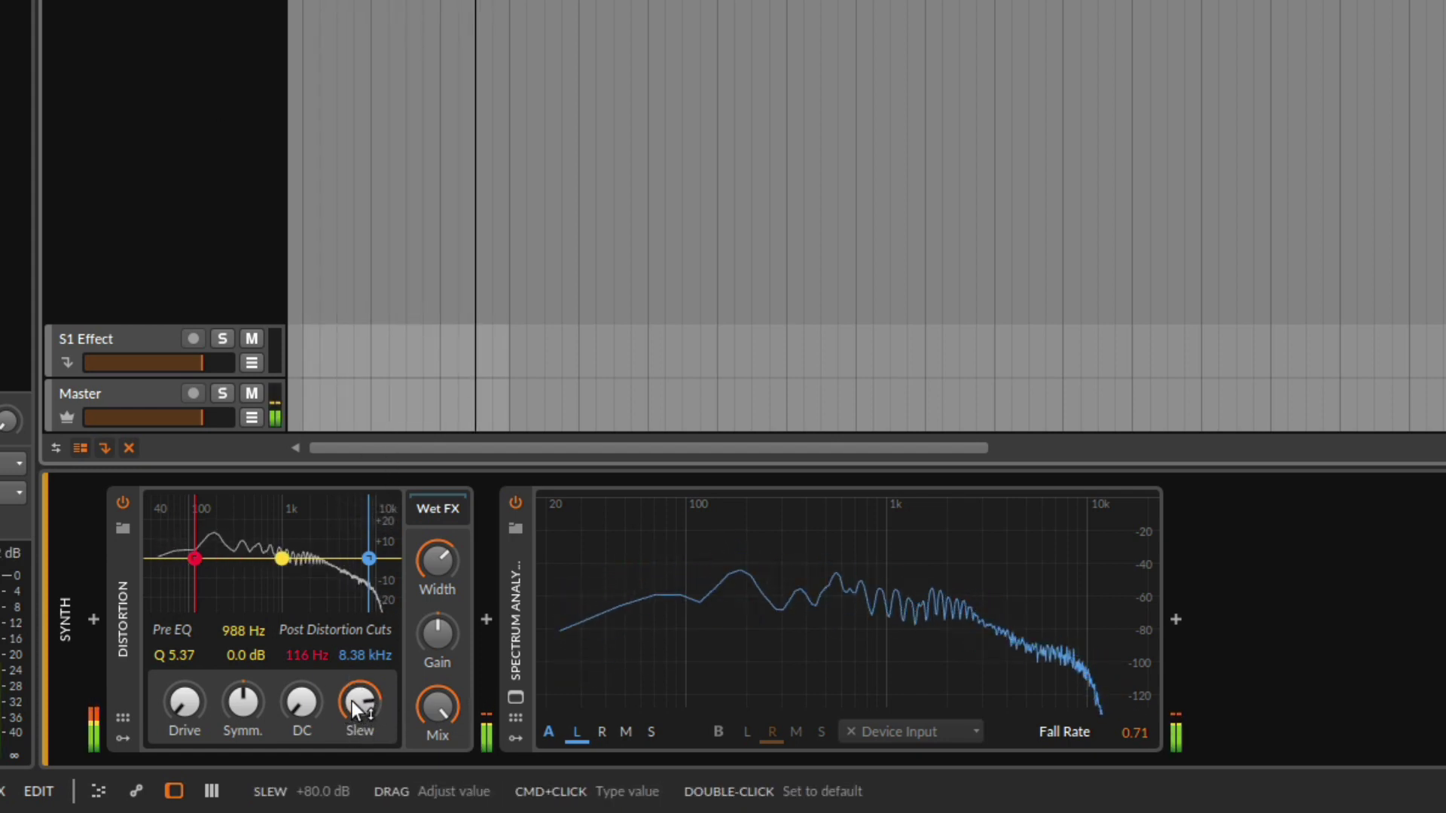
drag(363, 694, 363, 785)
mouse_move(363, 702)
mouse_down()
mouse_move(376, 662)
mouse_move(377, 712)
mouse_move(360, 691)
mouse_up()
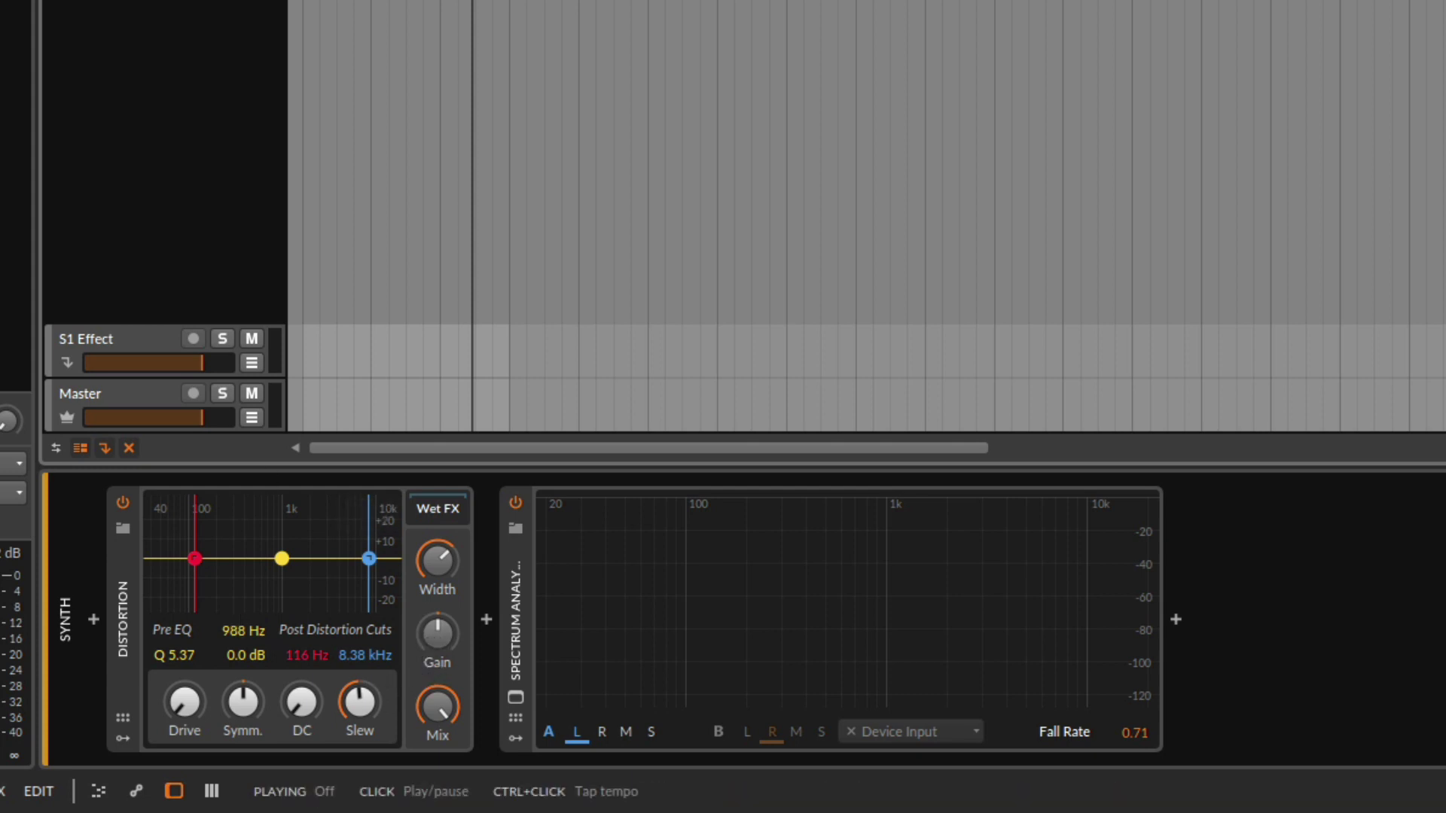
key(space)
drag(439, 638, 439, 619)
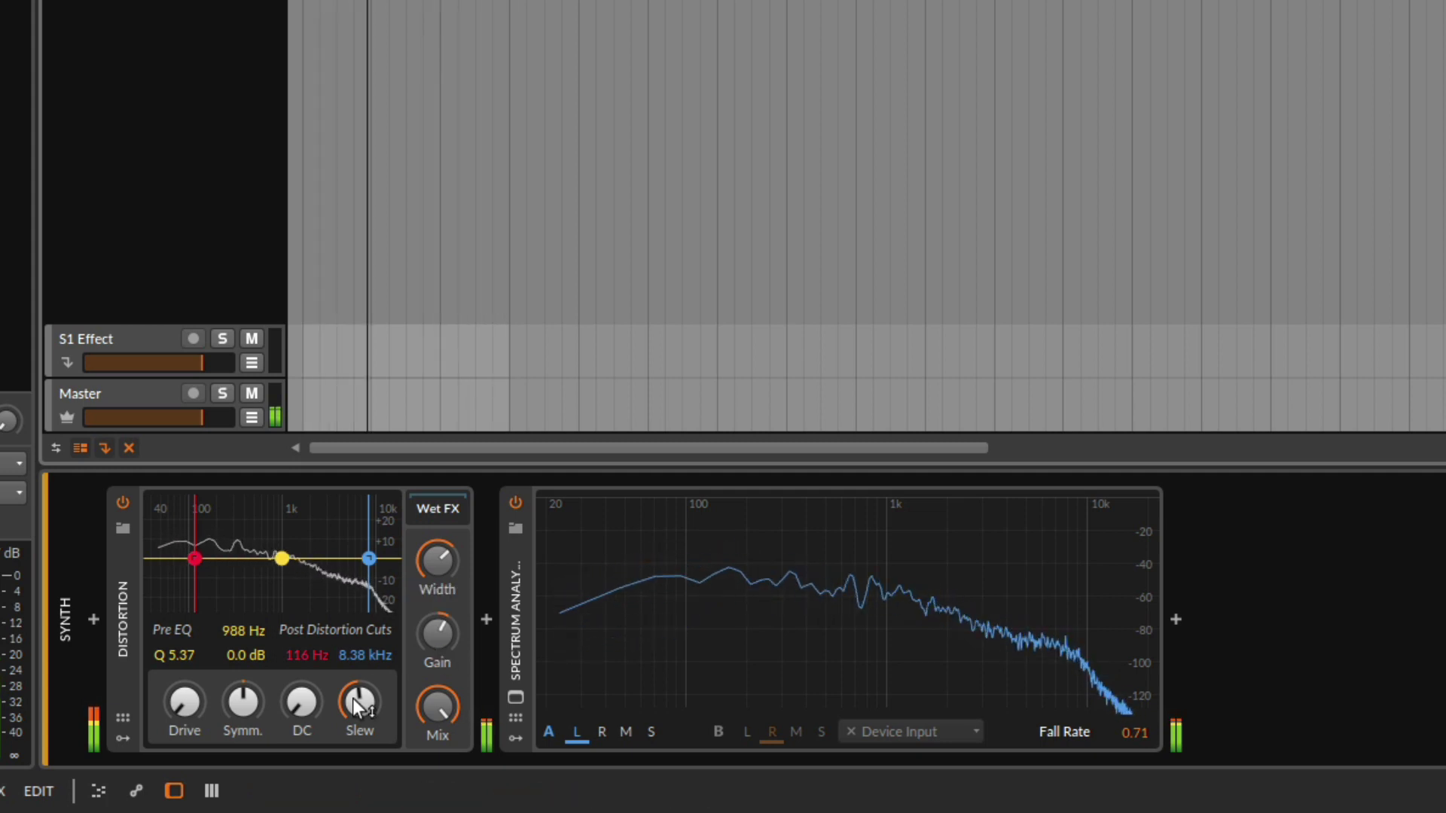
drag(353, 698, 351, 703)
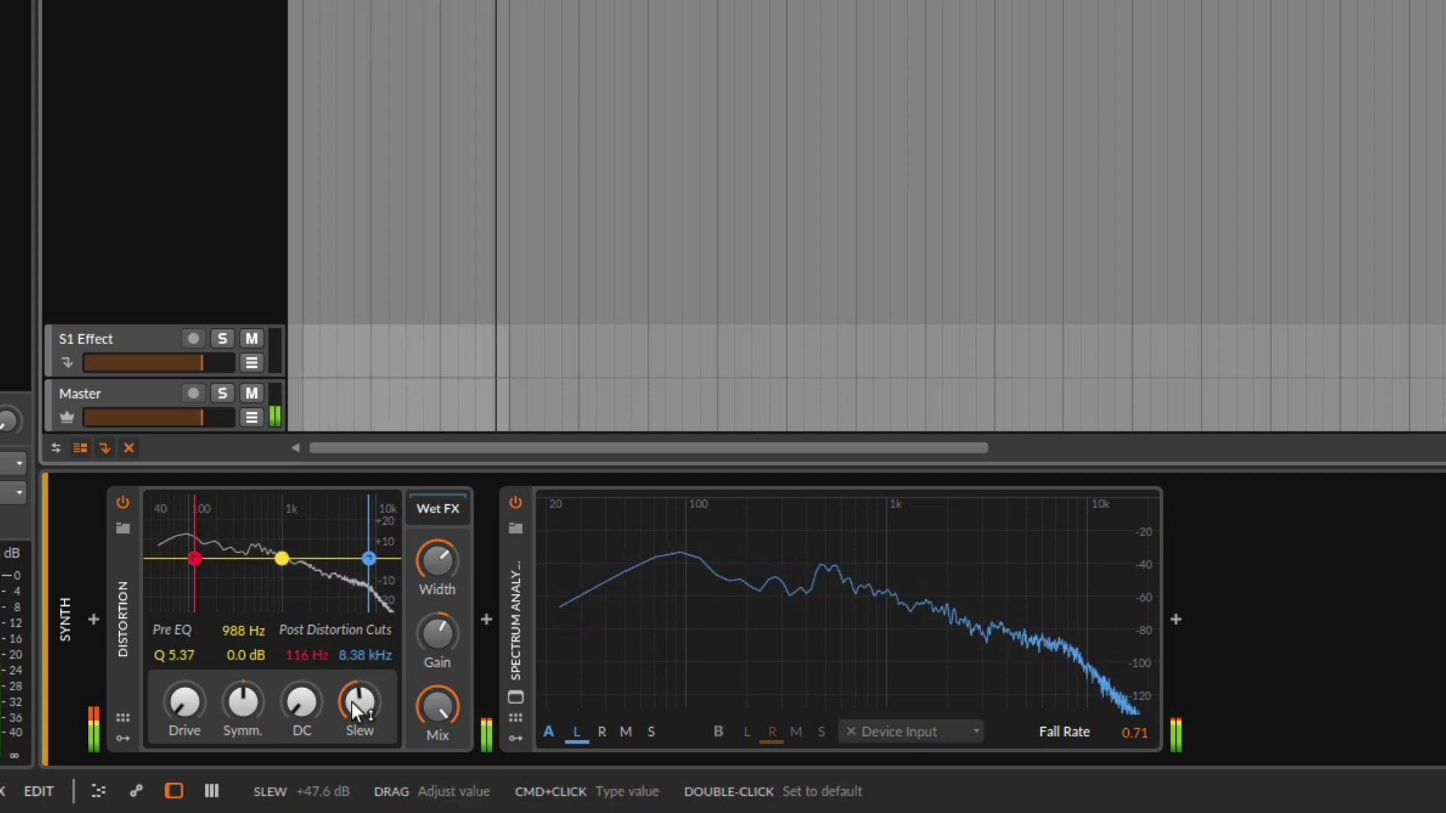
Compare the playing Synth audio with the Distortion bypassed and enabled, and stop playback.
click(122, 503)
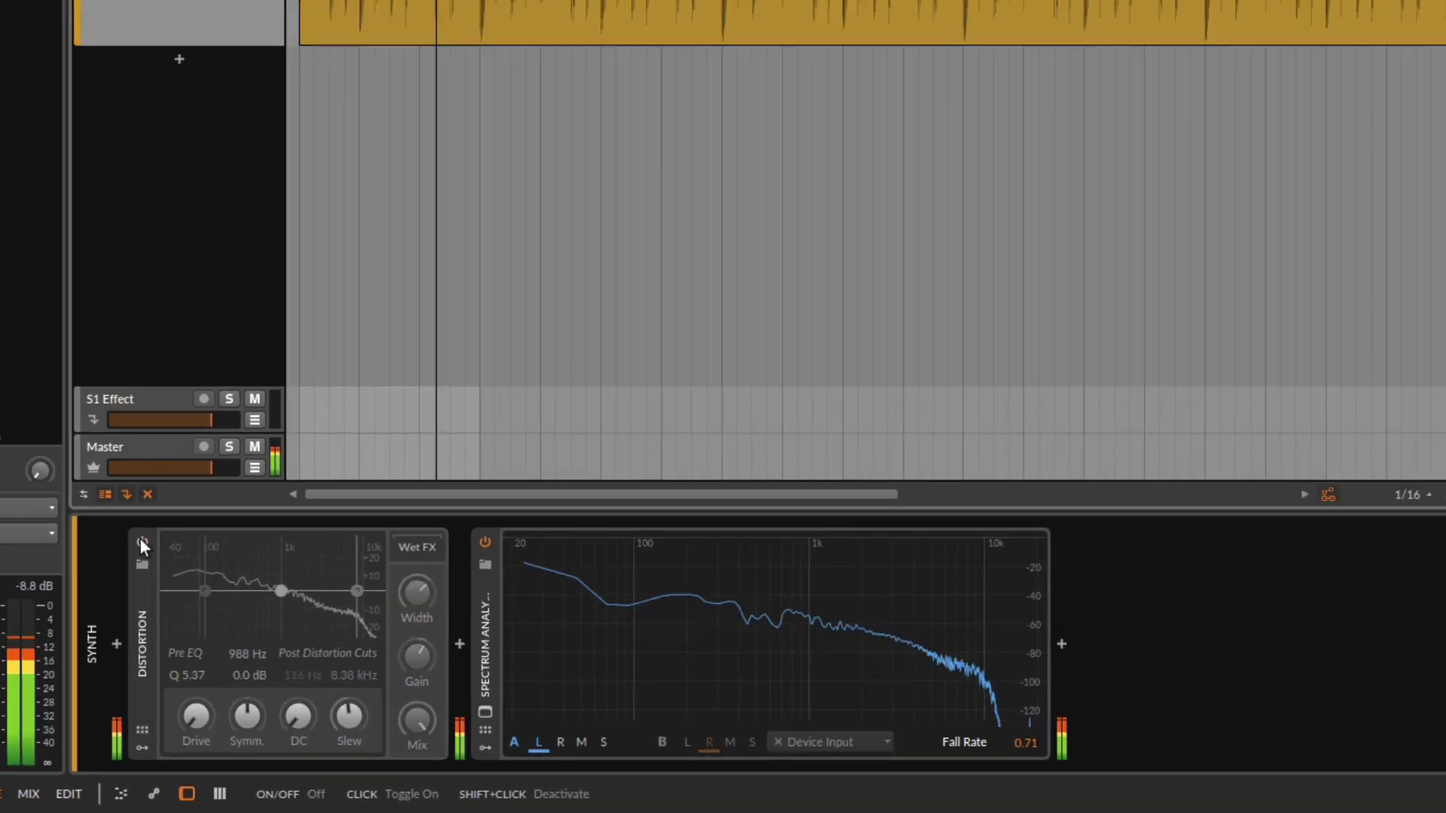
click(122, 503)
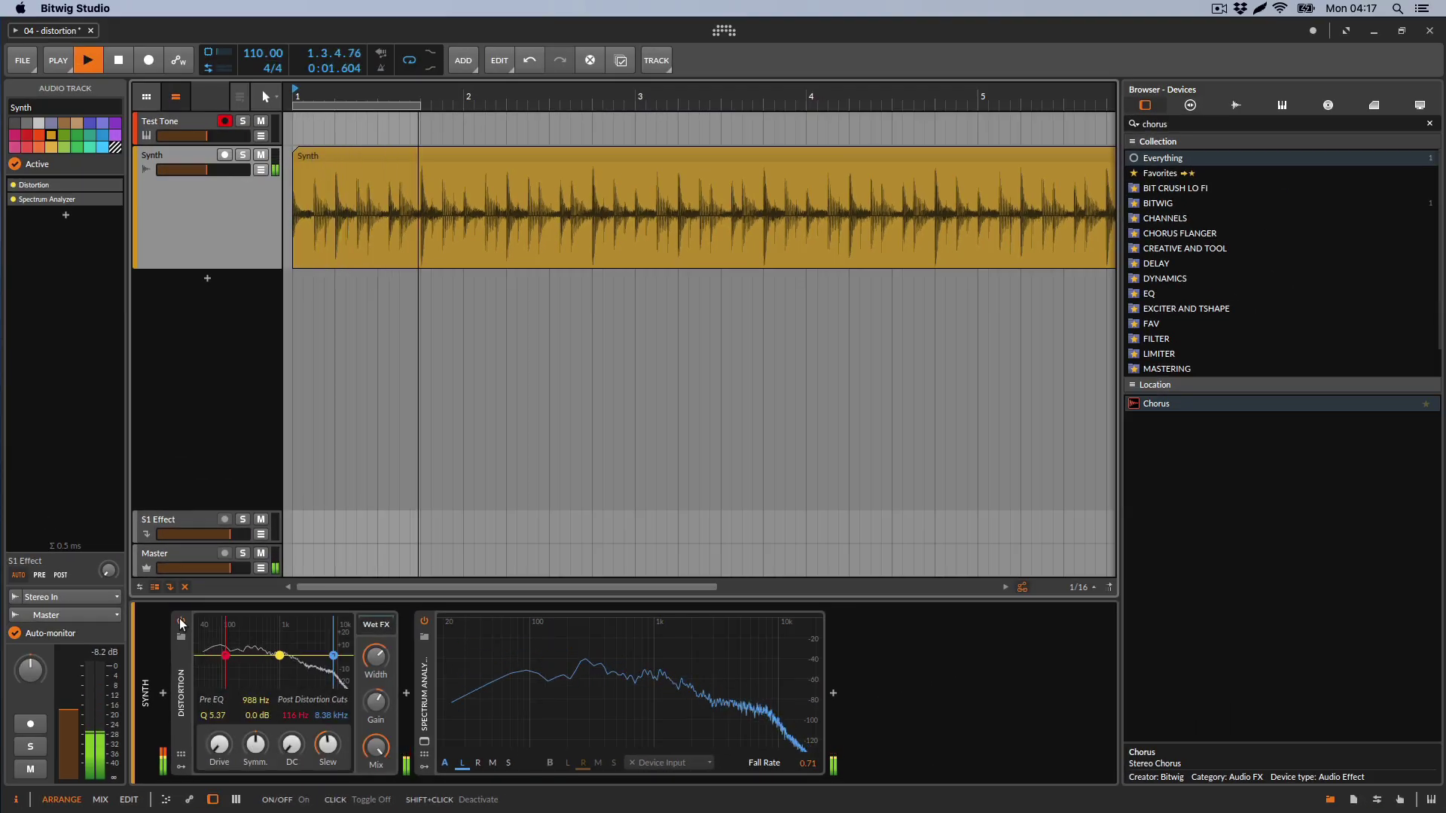
key(space)
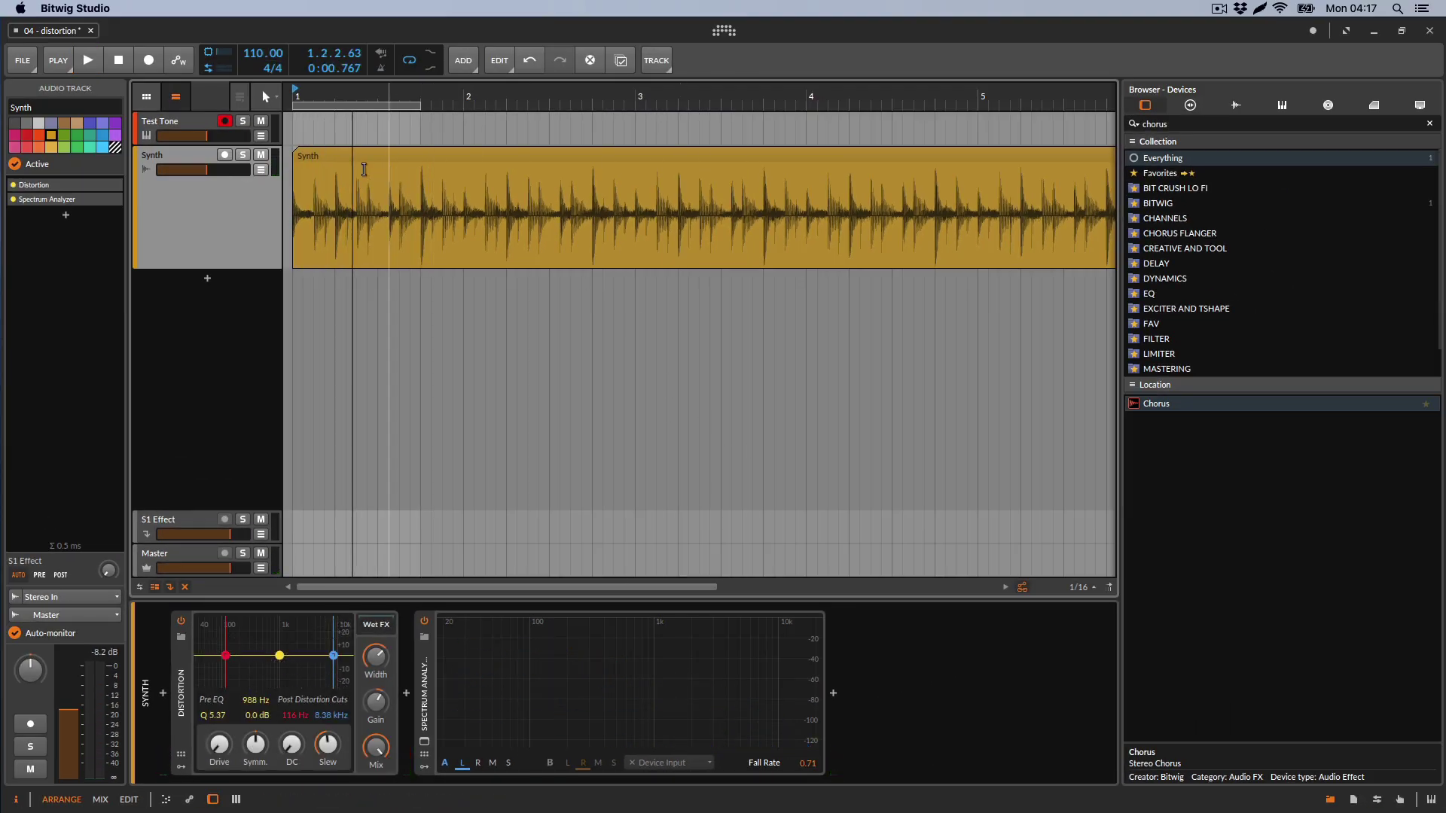
Bounce the Synth clip to a new audio track to compare the waveforms, and delete the bounced track.
click(368, 162)
right_click(369, 165)
click(407, 458)
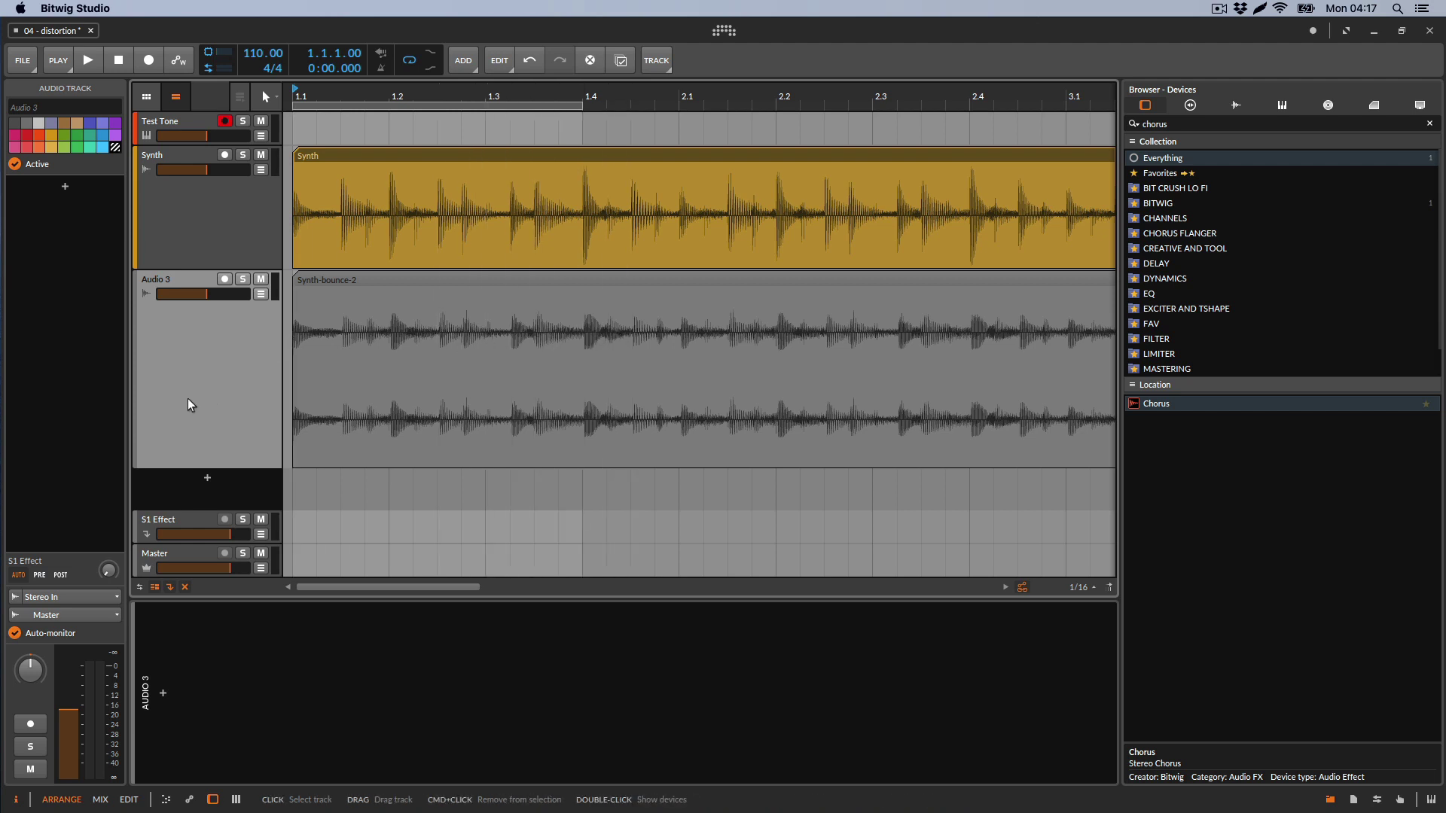
key(Delete)
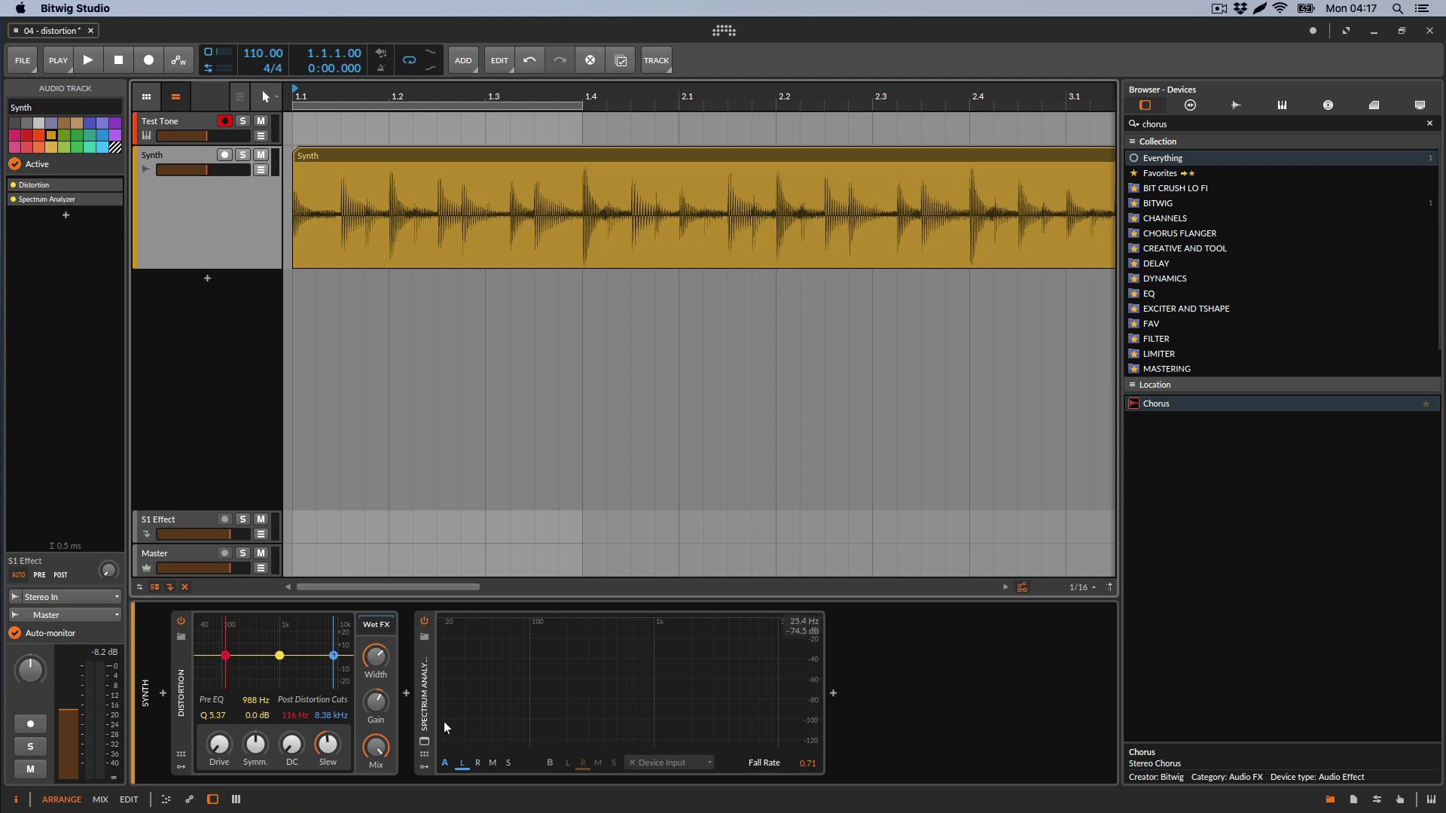
Mute the Synth track and return to the Test Tone track's device chain.
click(194, 125)
click(261, 154)
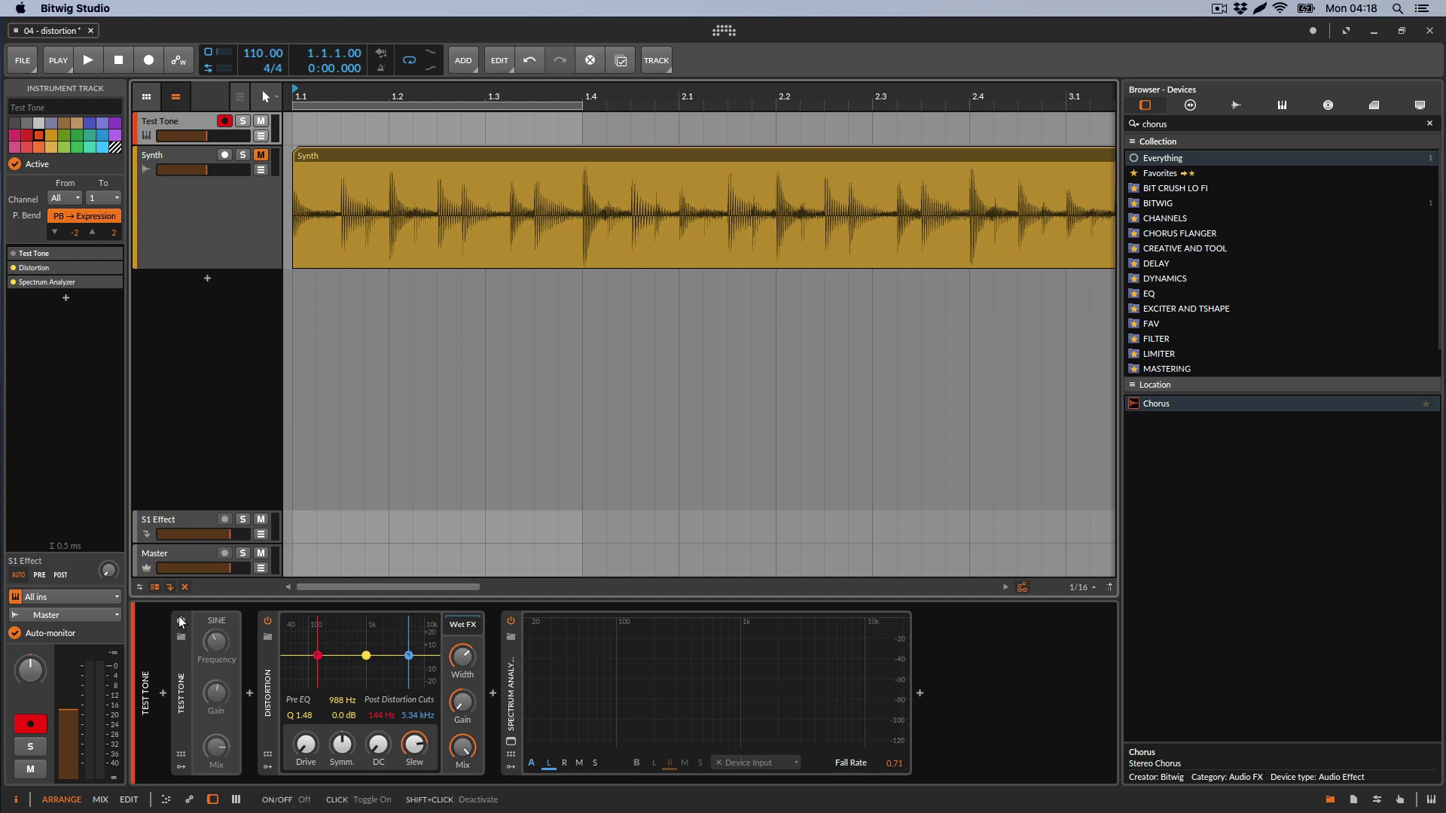
With the test tone running, try lower Slew amounts such as +37.7 dB with compensating wet Gain, and bring Slew up to about +83.6 dB.
drag(413, 747, 413, 781)
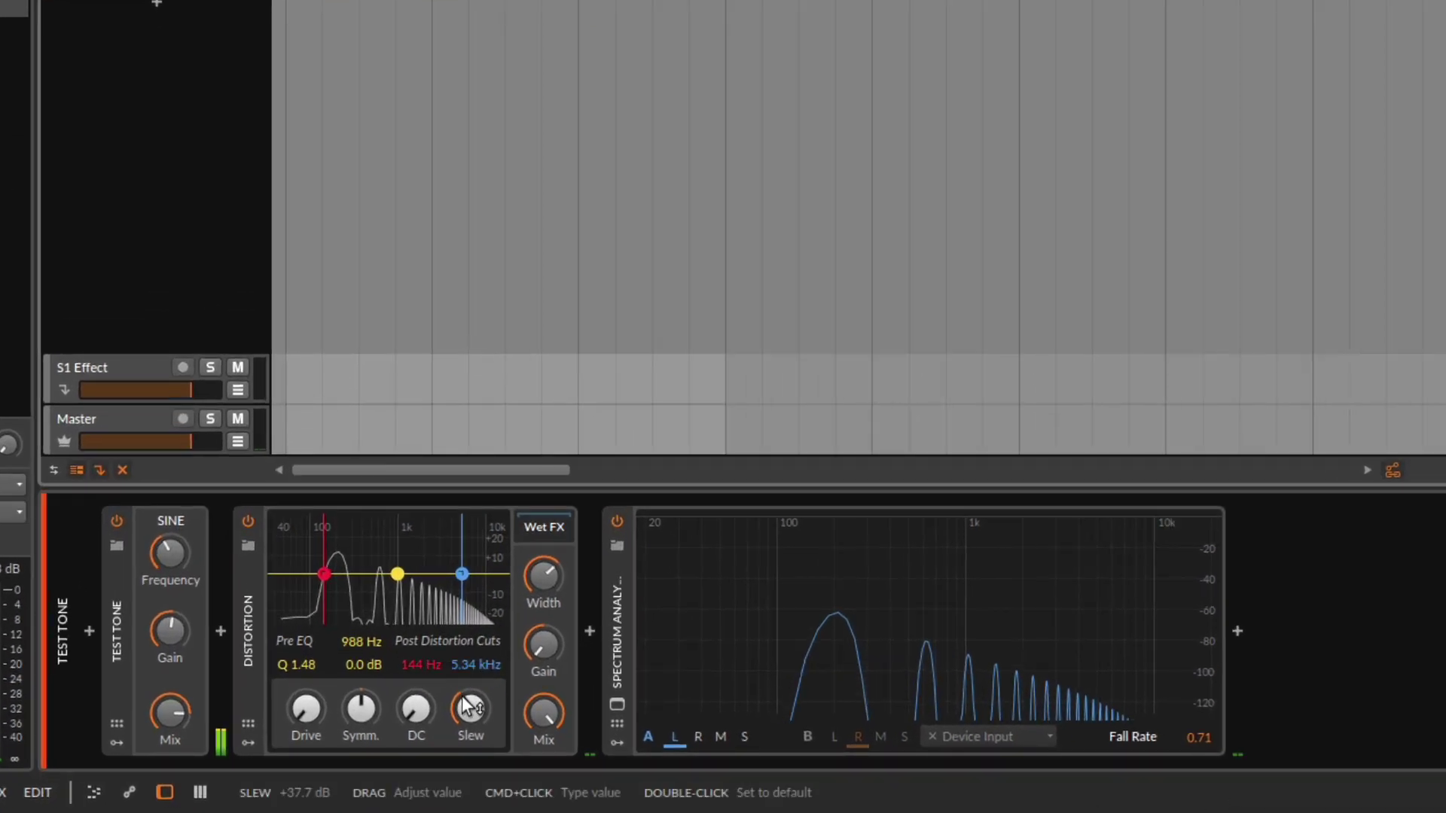
drag(477, 712, 478, 715)
drag(554, 671, 553, 658)
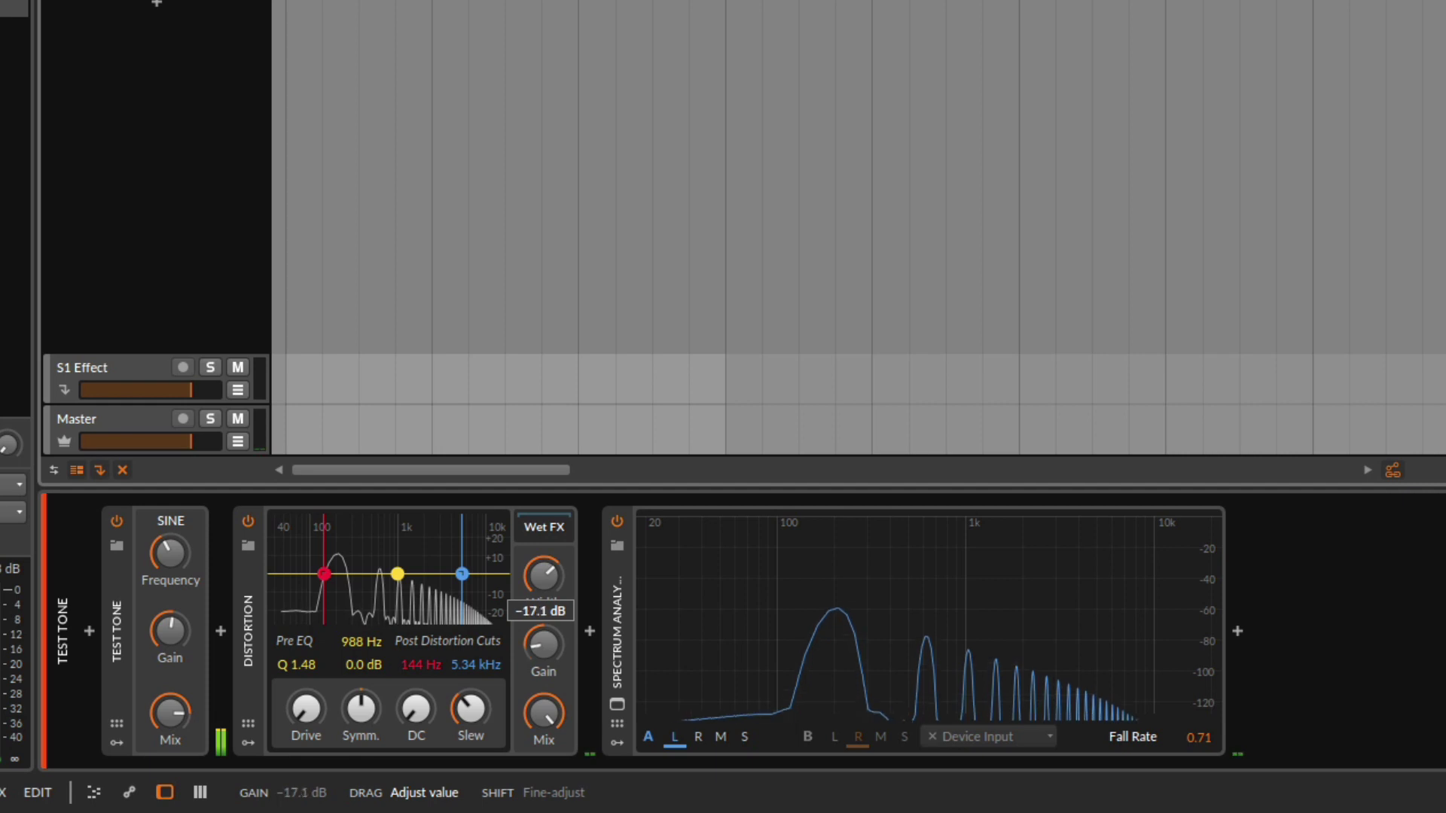
drag(473, 711, 473, 714)
drag(542, 640, 543, 629)
drag(461, 709, 461, 641)
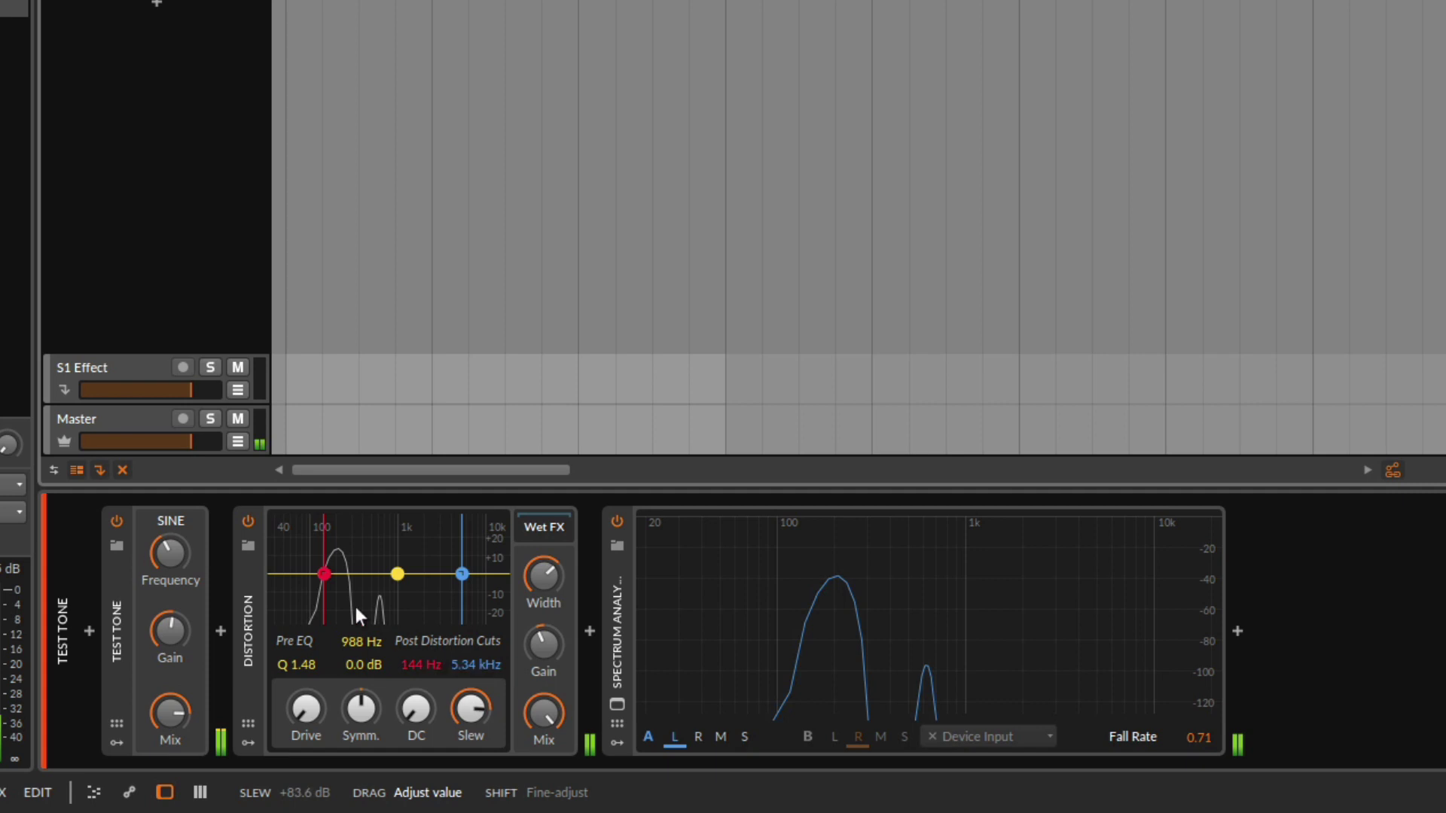
Switch the Test Tone device off and back on, and return the Distortion's wet Gain to its centre position.
click(116, 522)
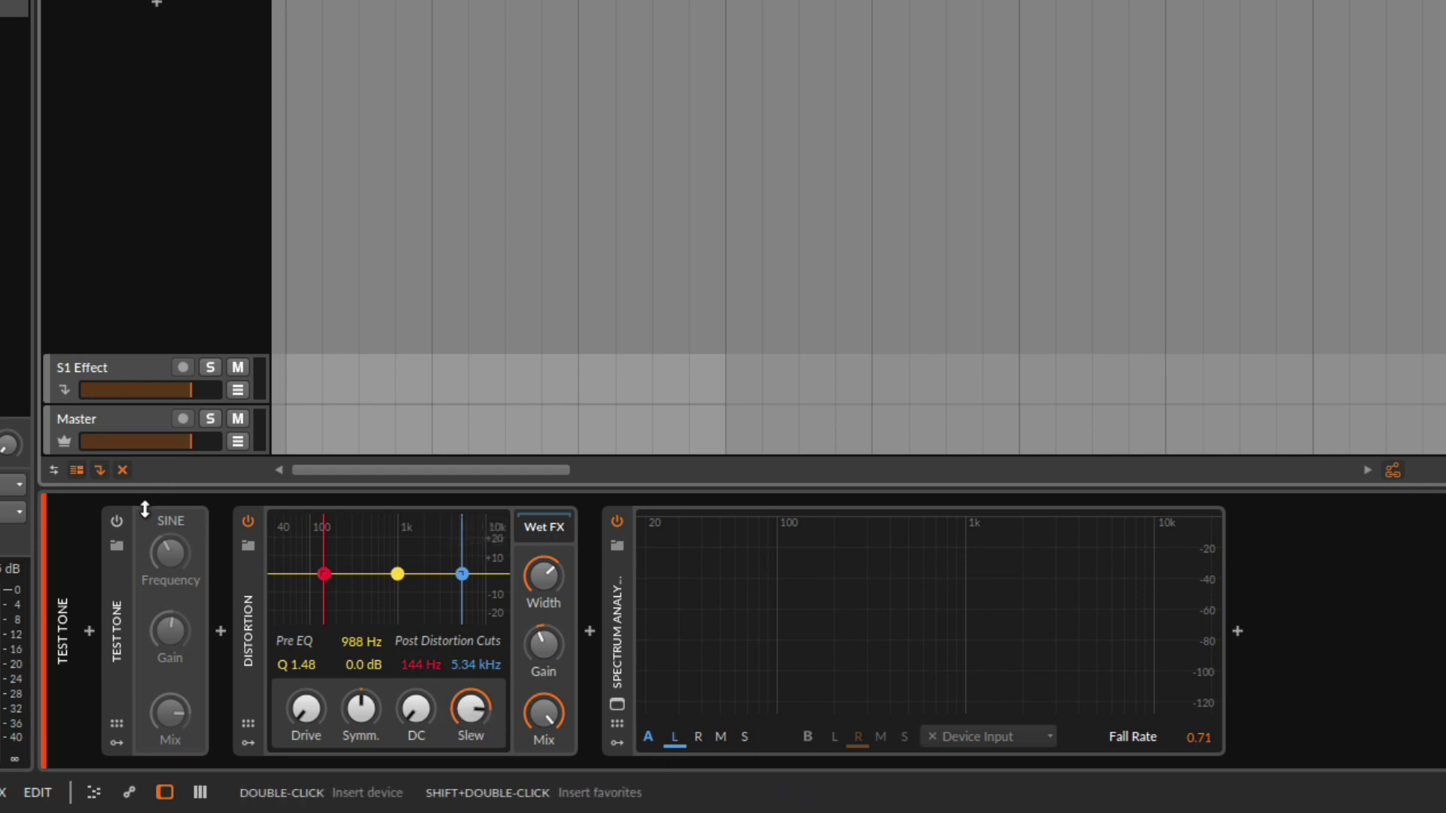
click(116, 519)
drag(543, 644, 531, 652)
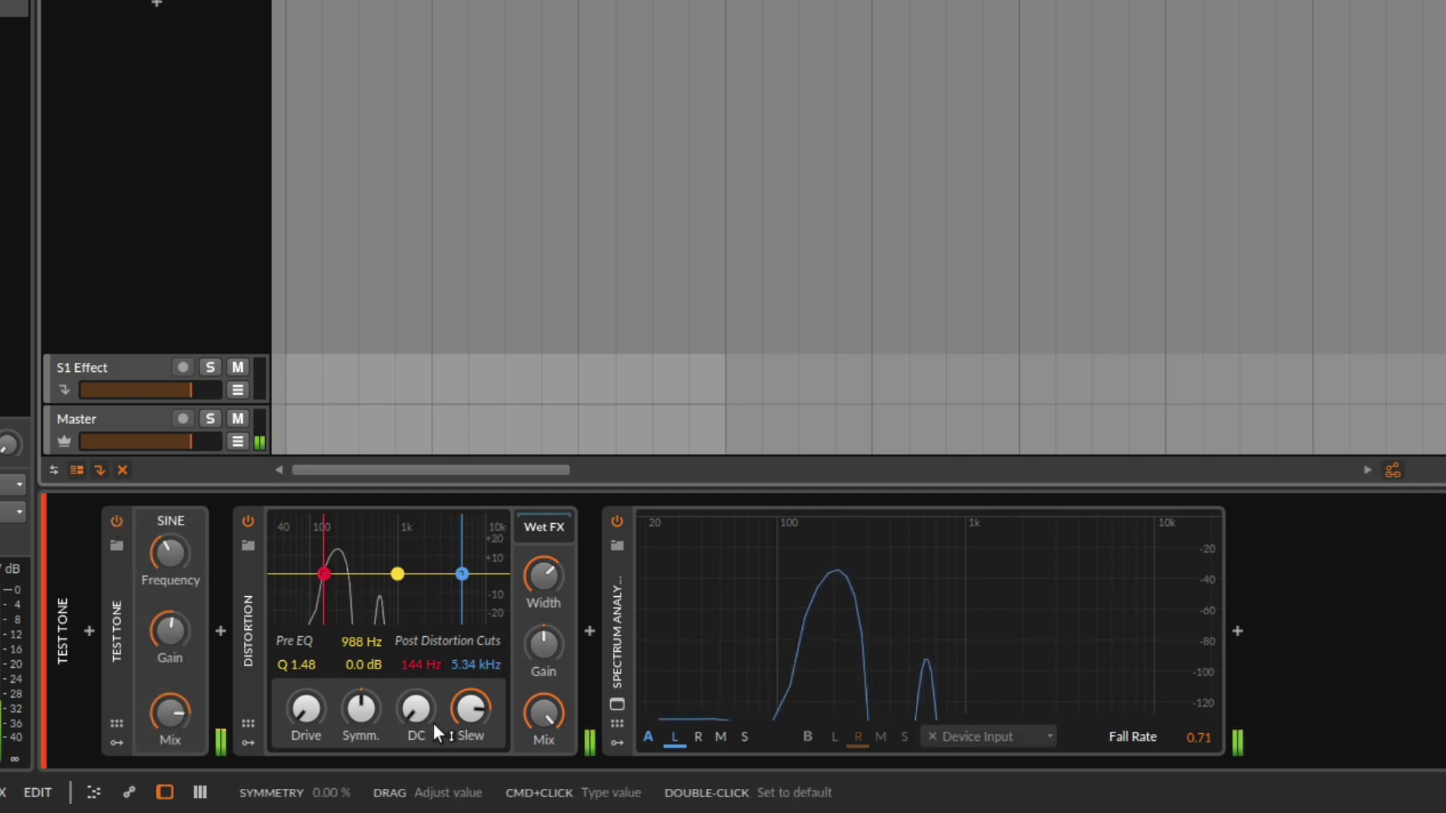
With the test tone running, reset the Distortion's DC bias, raise its Drive moderately and compensate with a lower wet Gain.
drag(422, 713, 423, 756)
double_click(416, 709)
drag(306, 709, 305, 679)
drag(552, 649, 552, 664)
drag(306, 709, 305, 689)
Try a DC bias of about -9.5 dB on the test tone, return it to minimum, and switch the Test Tone device off.
drag(416, 710, 416, 672)
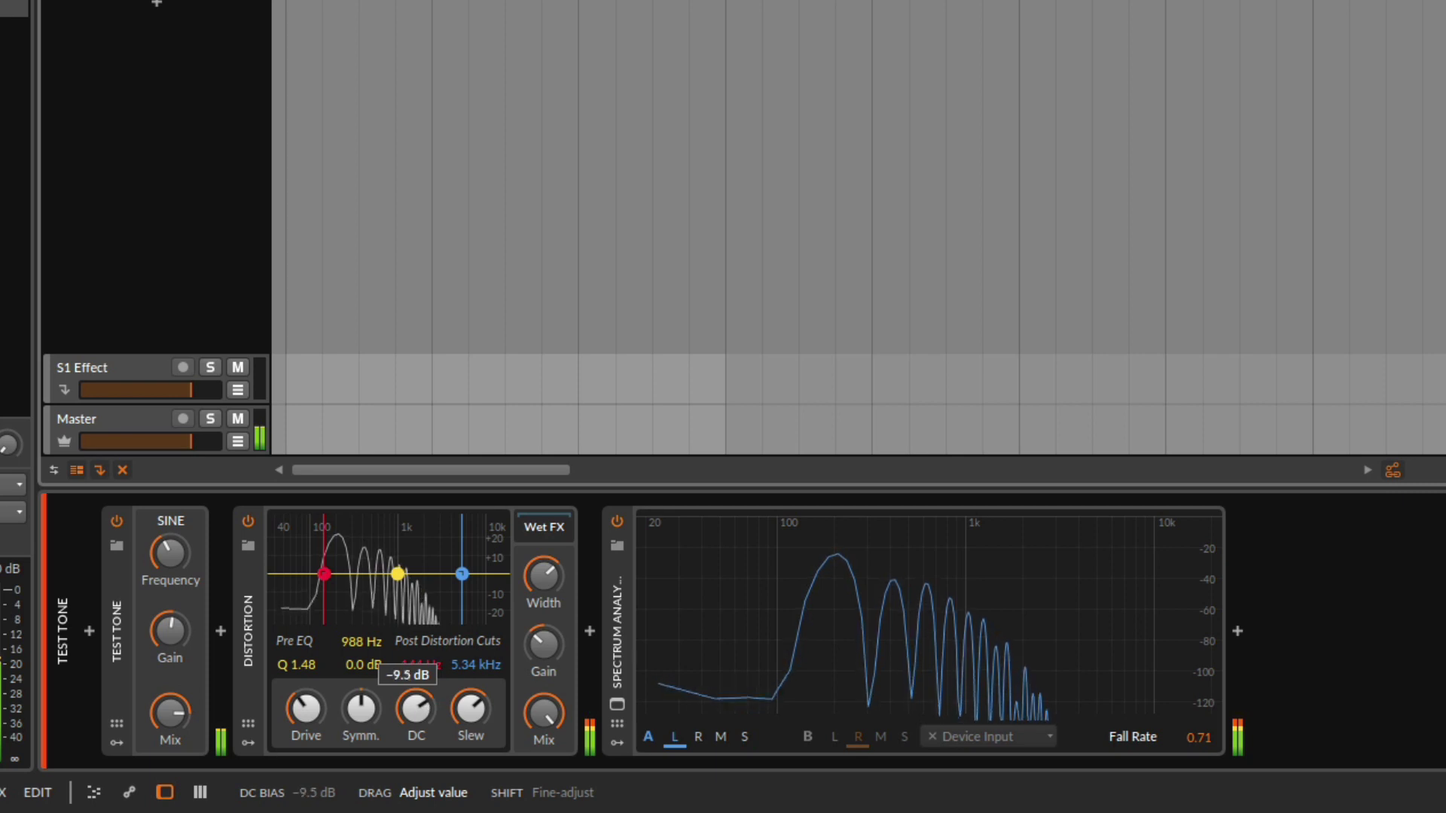
drag(416, 708, 415, 726)
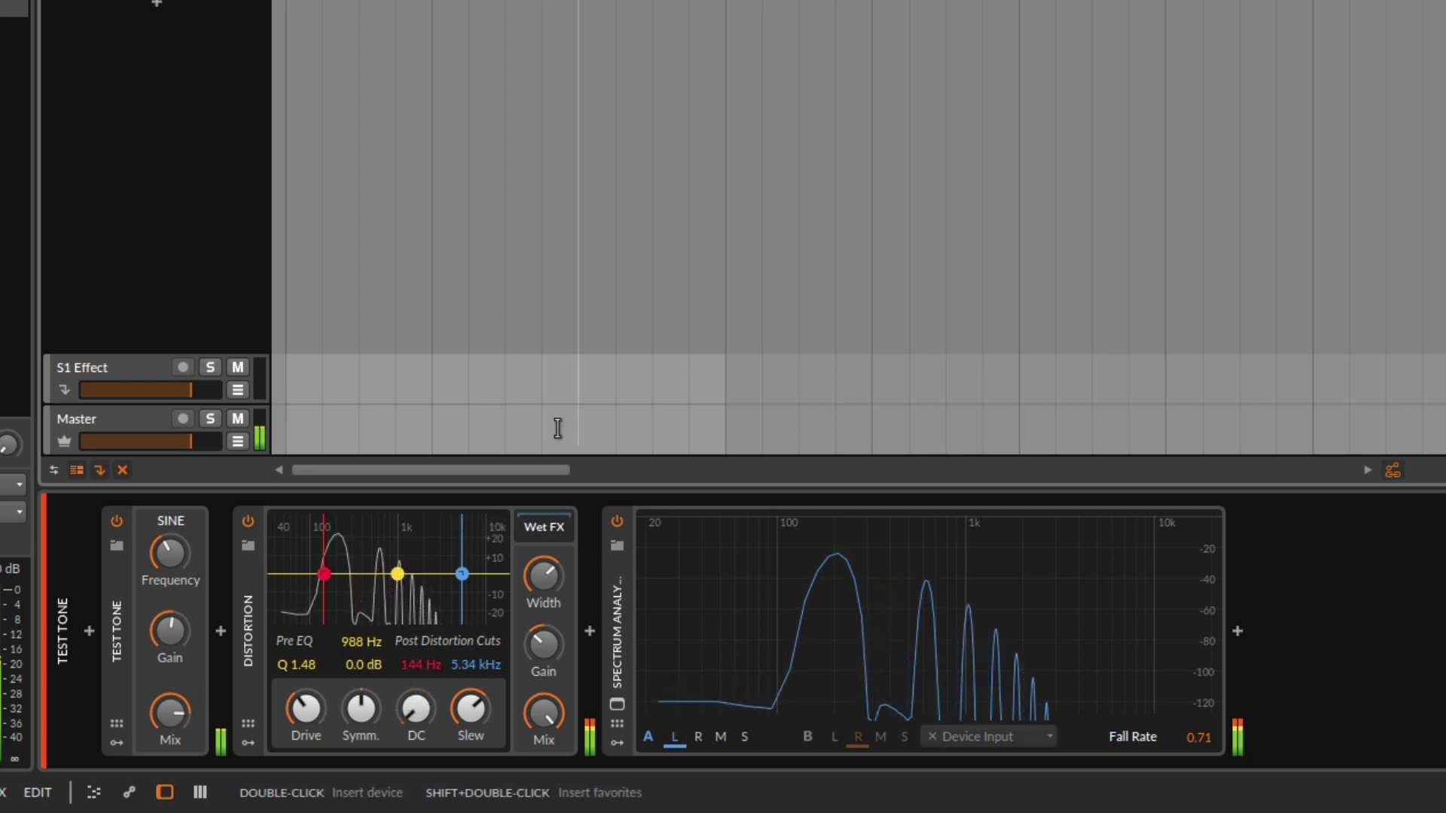
click(116, 521)
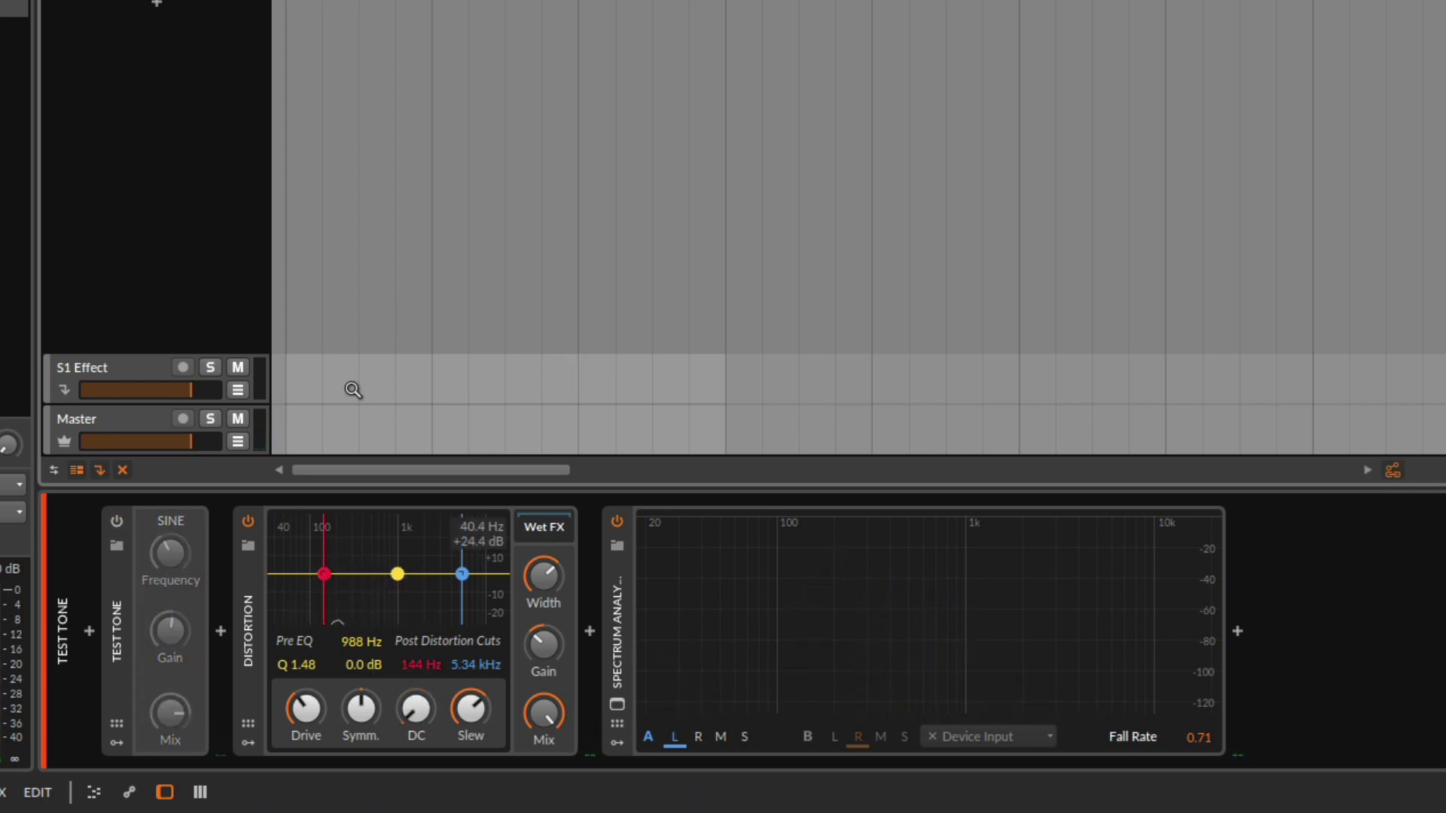
Go to the Synth track, play the loop, and raise the Distortion's DC bias to about -1.2 dB.
key(Up)
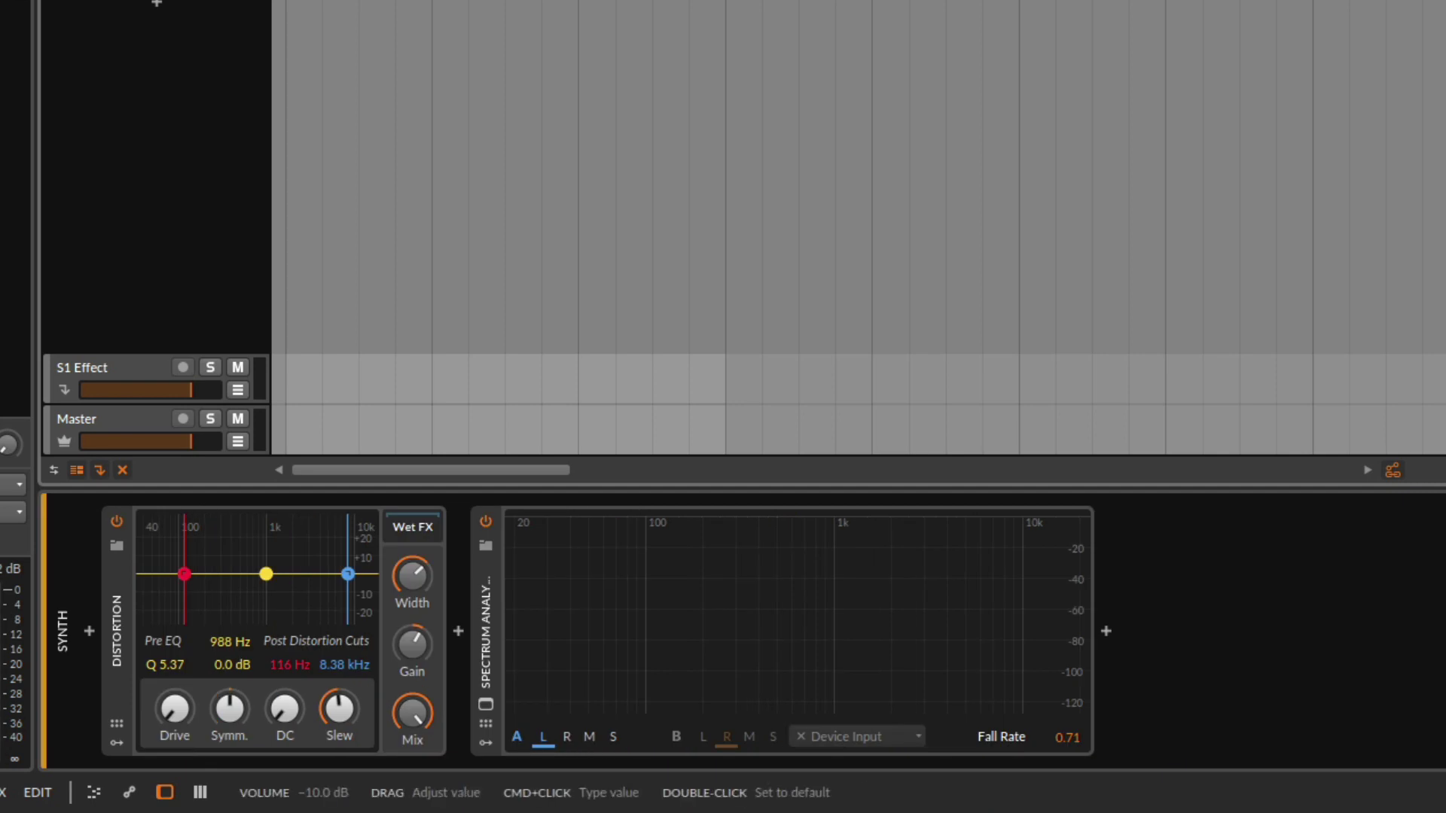
key(space)
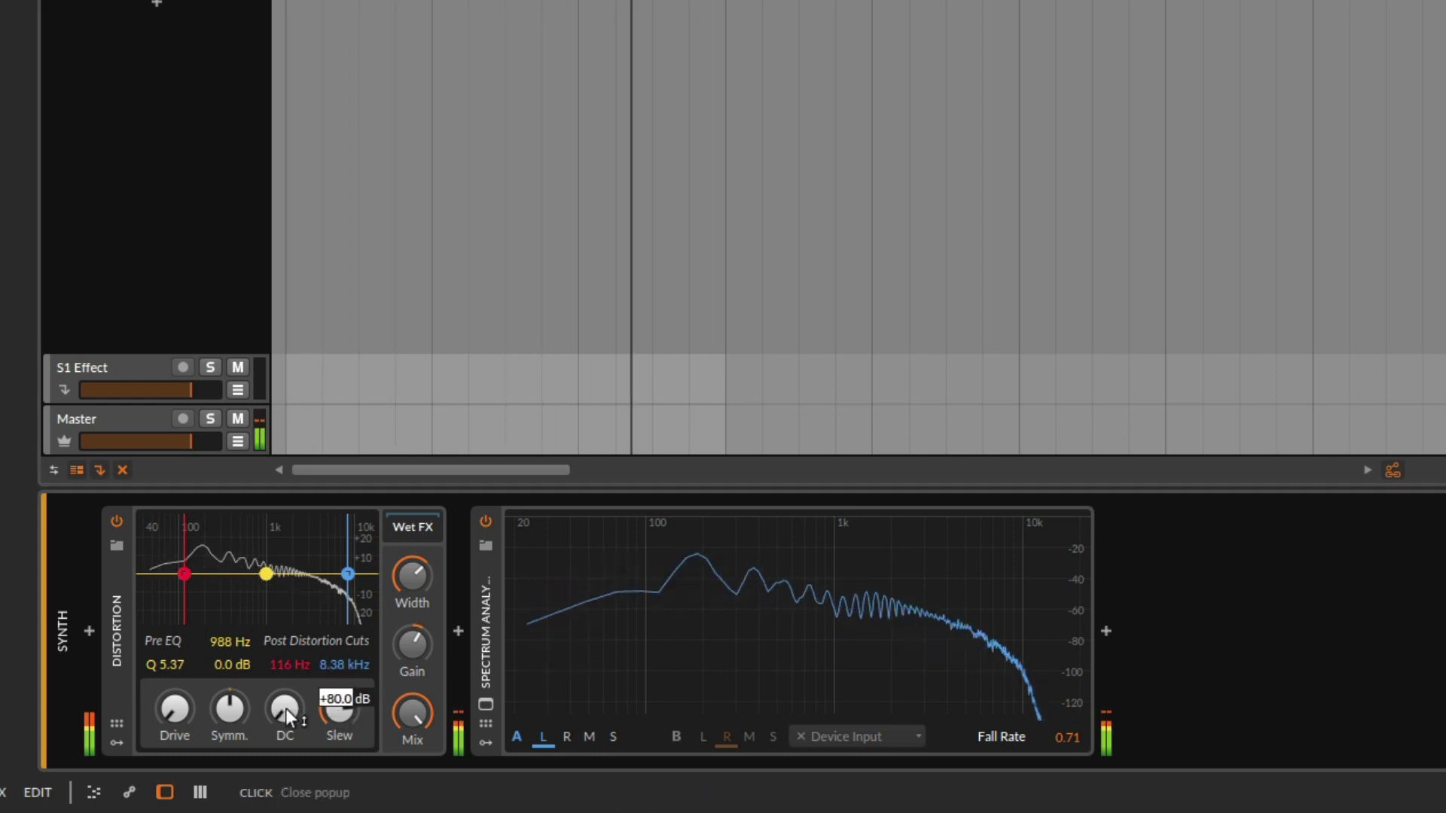
drag(296, 725, 296, 667)
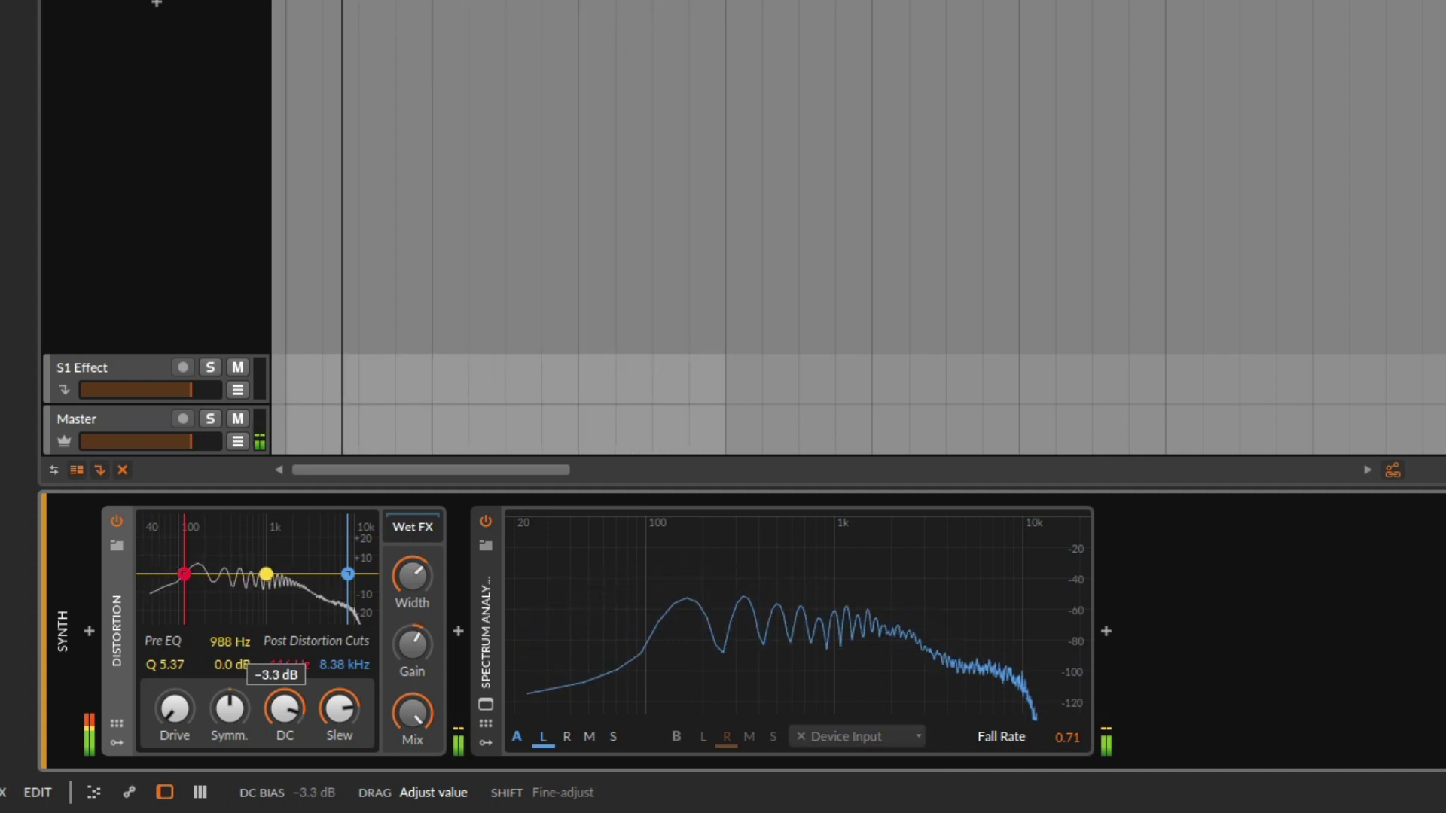
drag(296, 667, 296, 675)
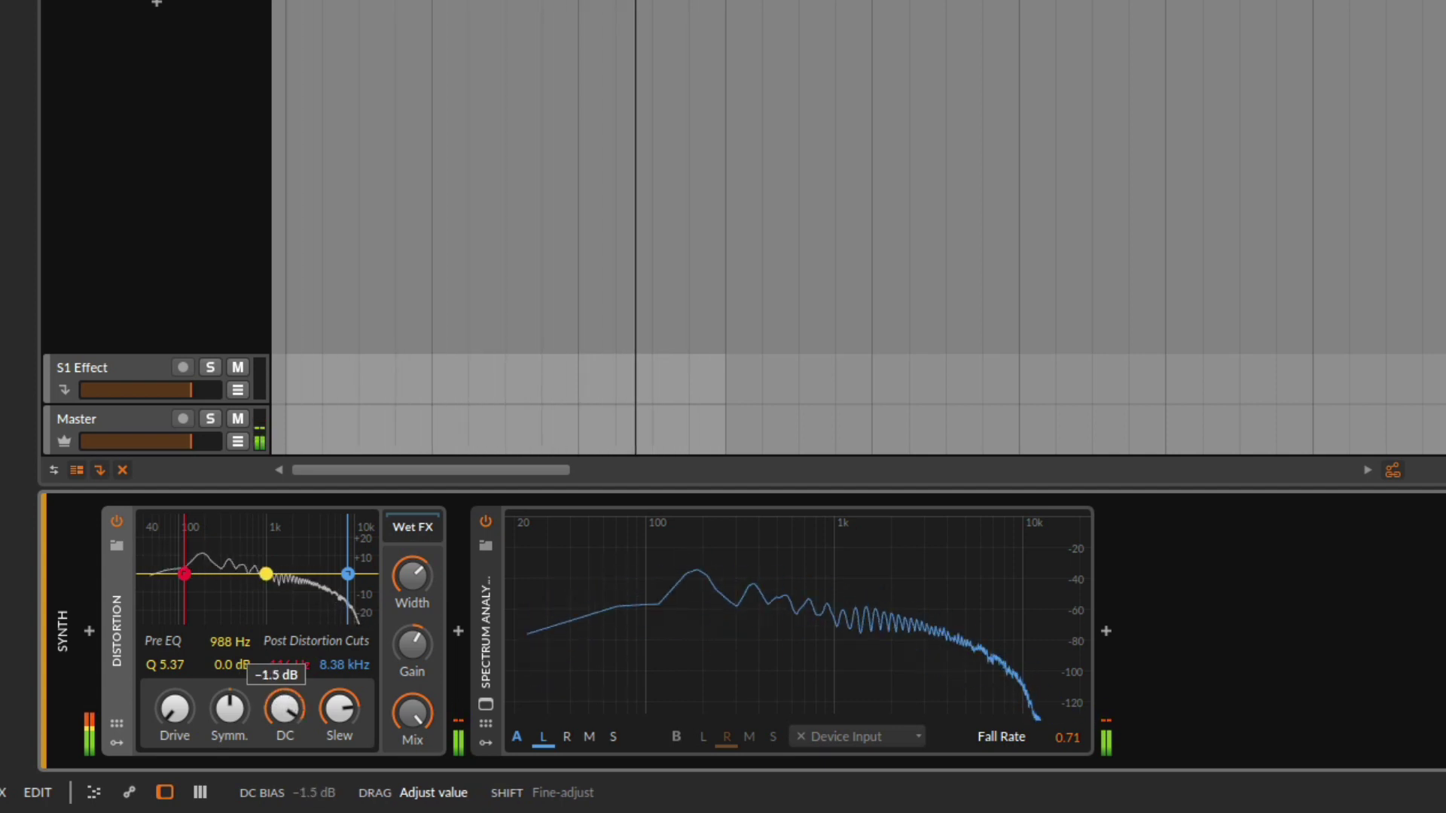
drag(296, 675, 296, 675)
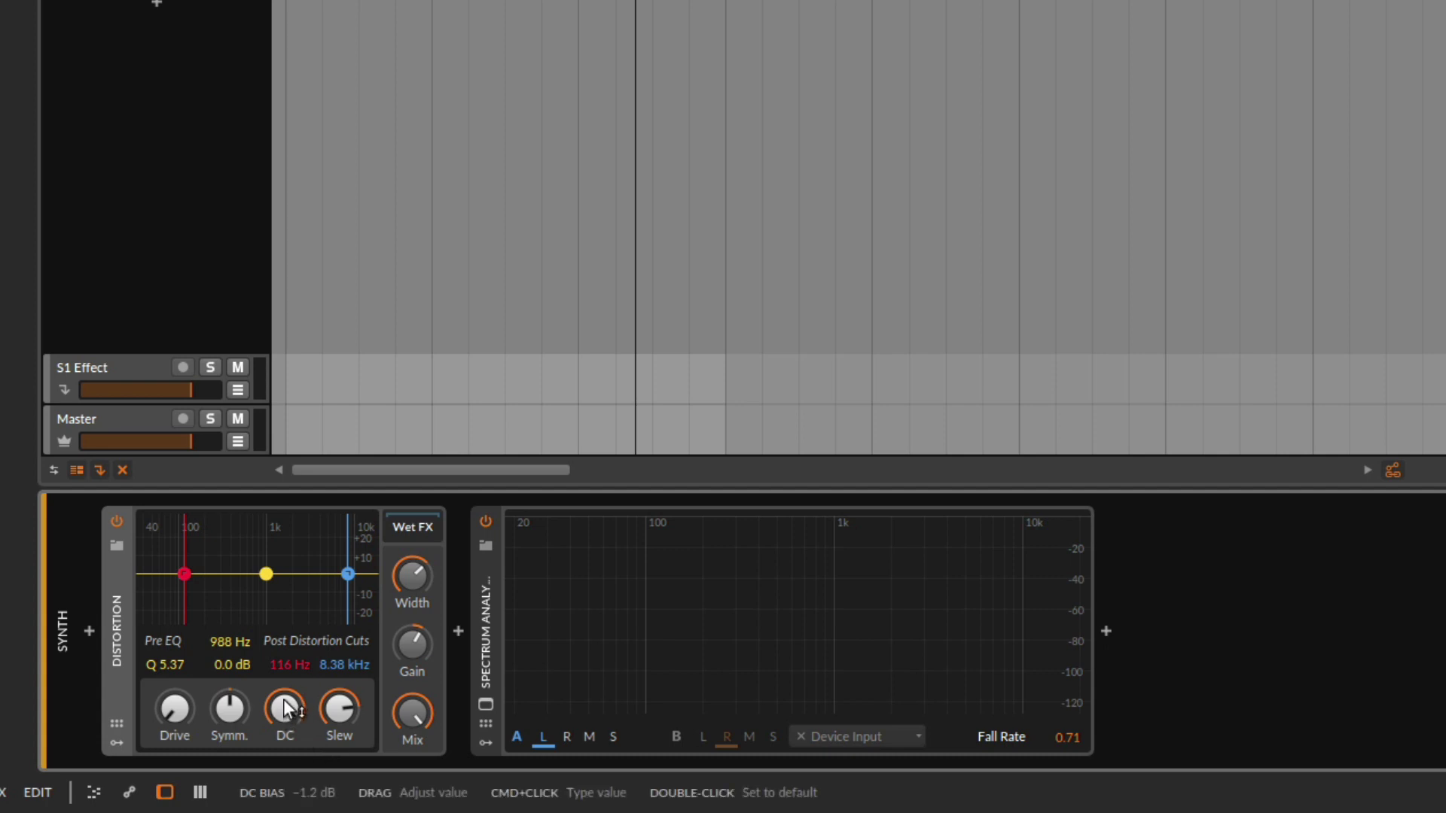
Replay the synth loop while returning the DC bias to its minimum, and stop playback.
key(space)
drag(280, 703, 280, 760)
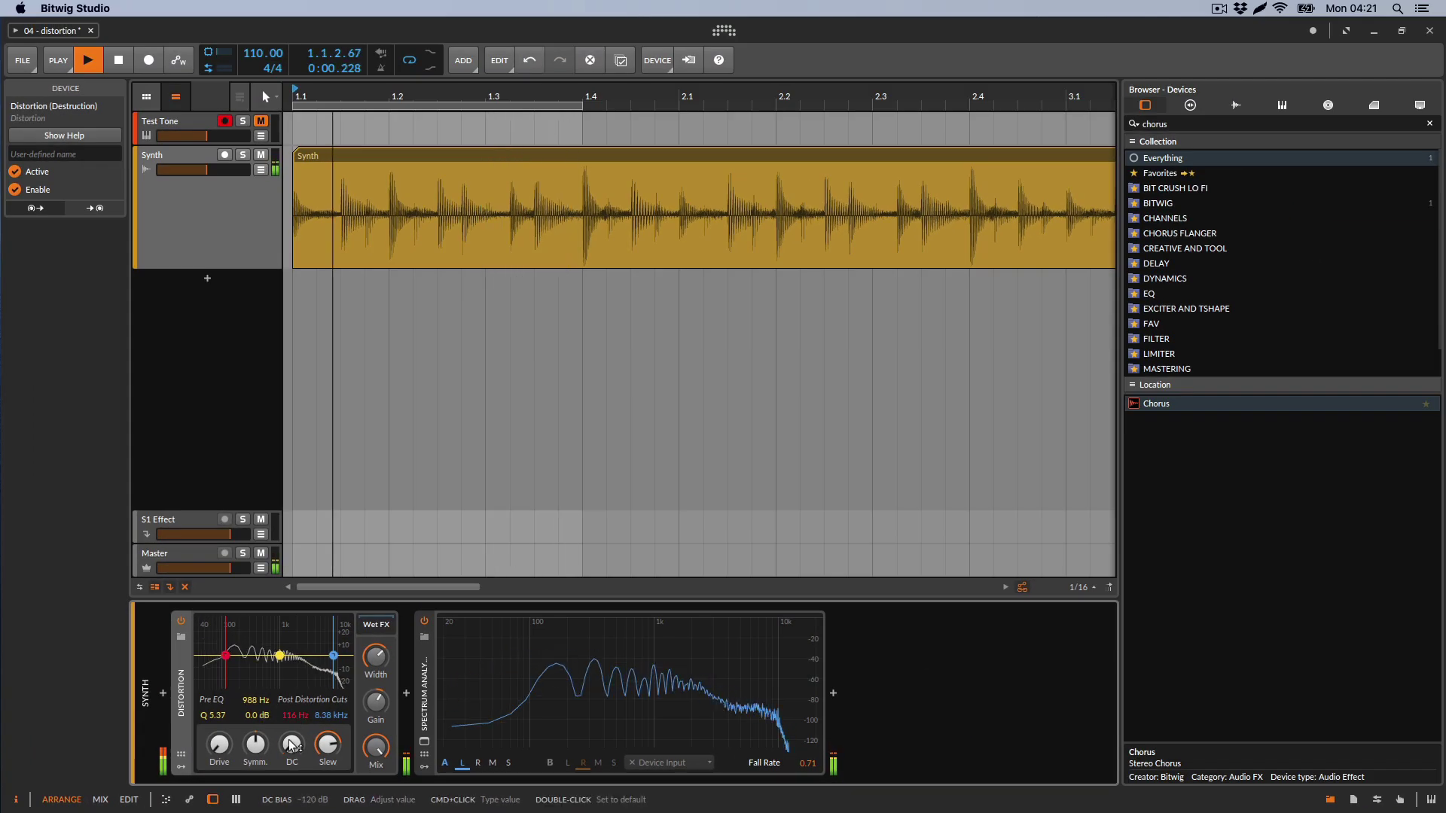
key(space)
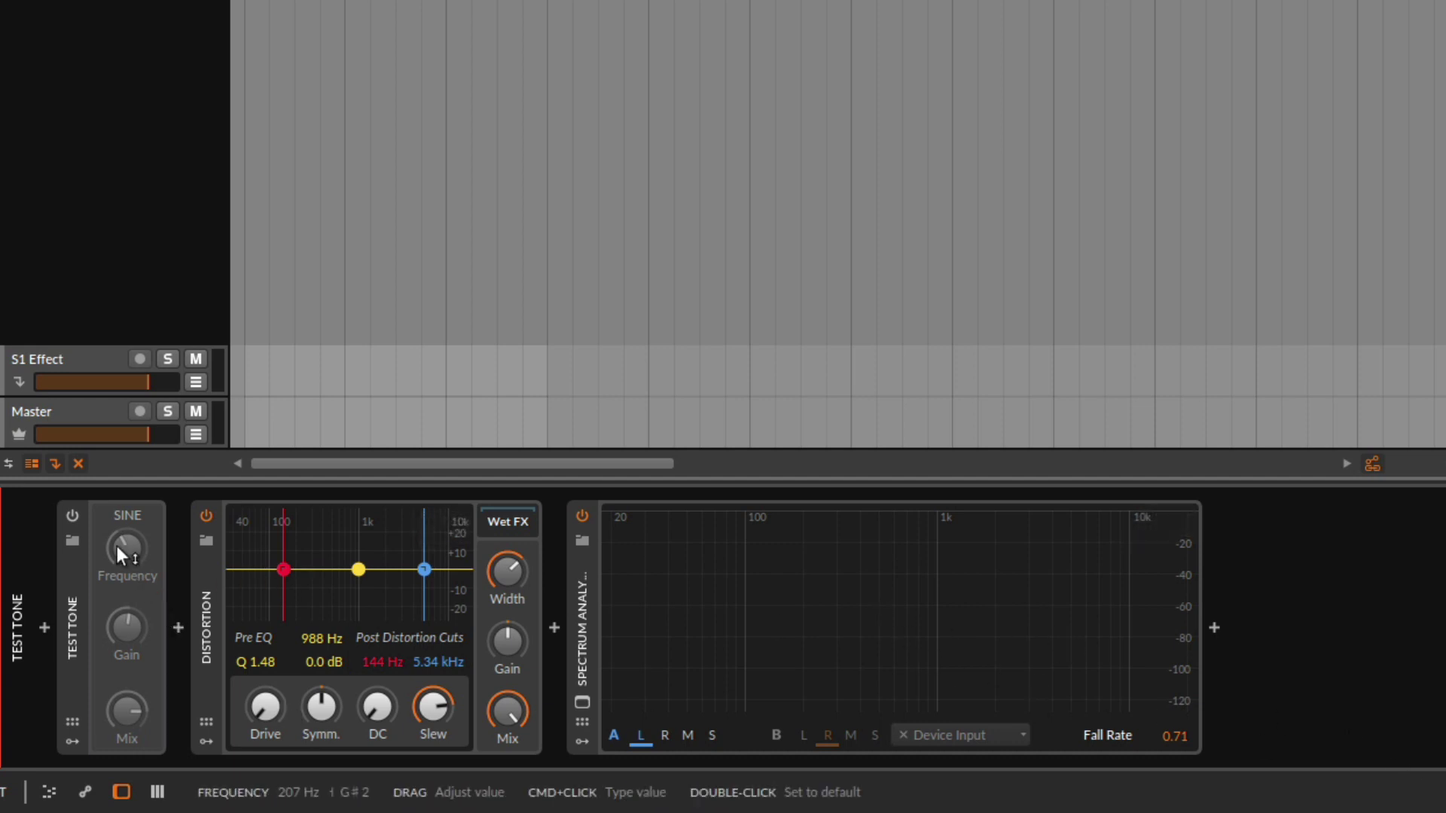
Switch the Test Tone device on and raise its Distortion's Drive to about +32.3 dB.
click(71, 516)
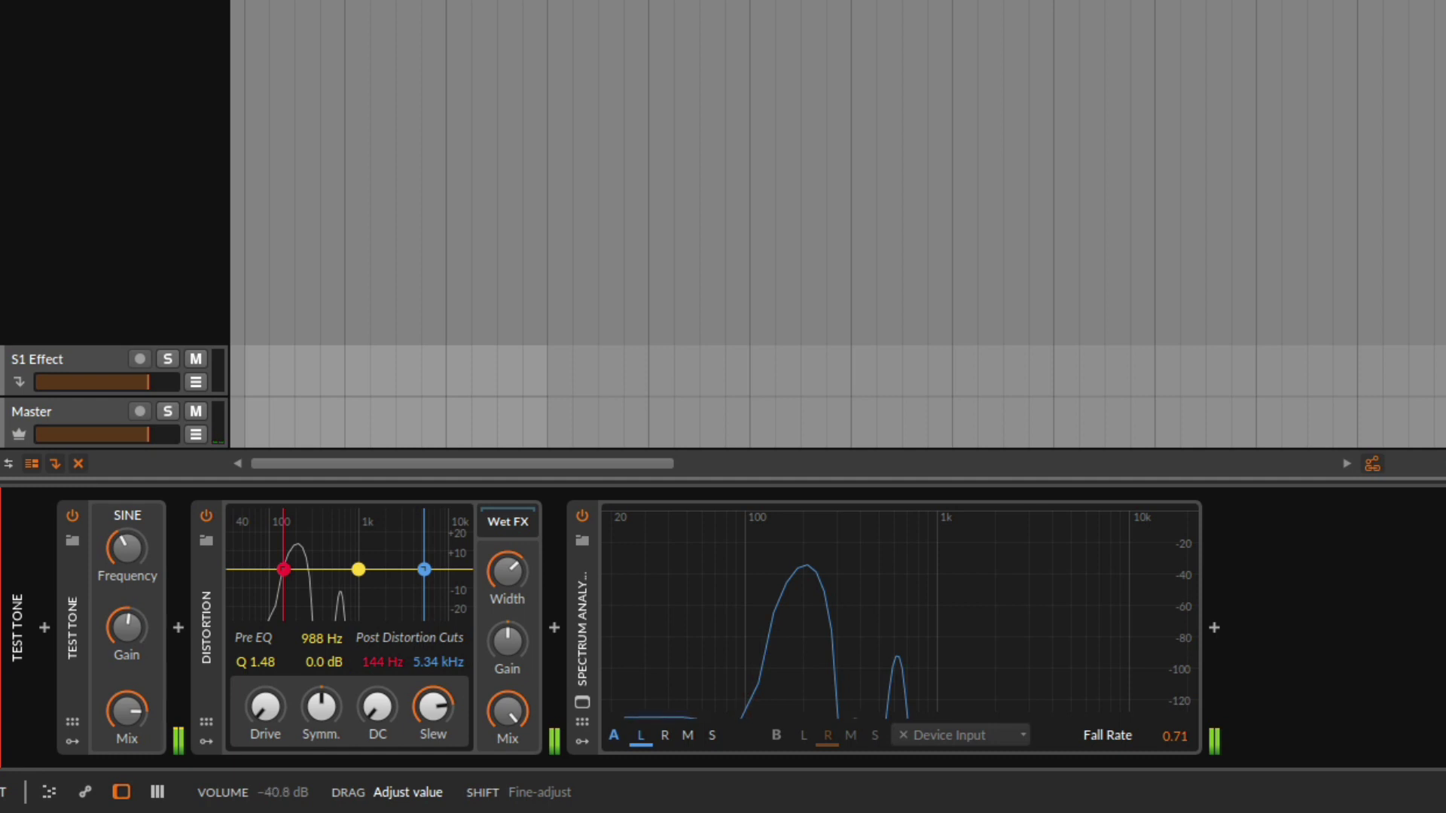
drag(265, 706, 265, 611)
drag(265, 706, 265, 693)
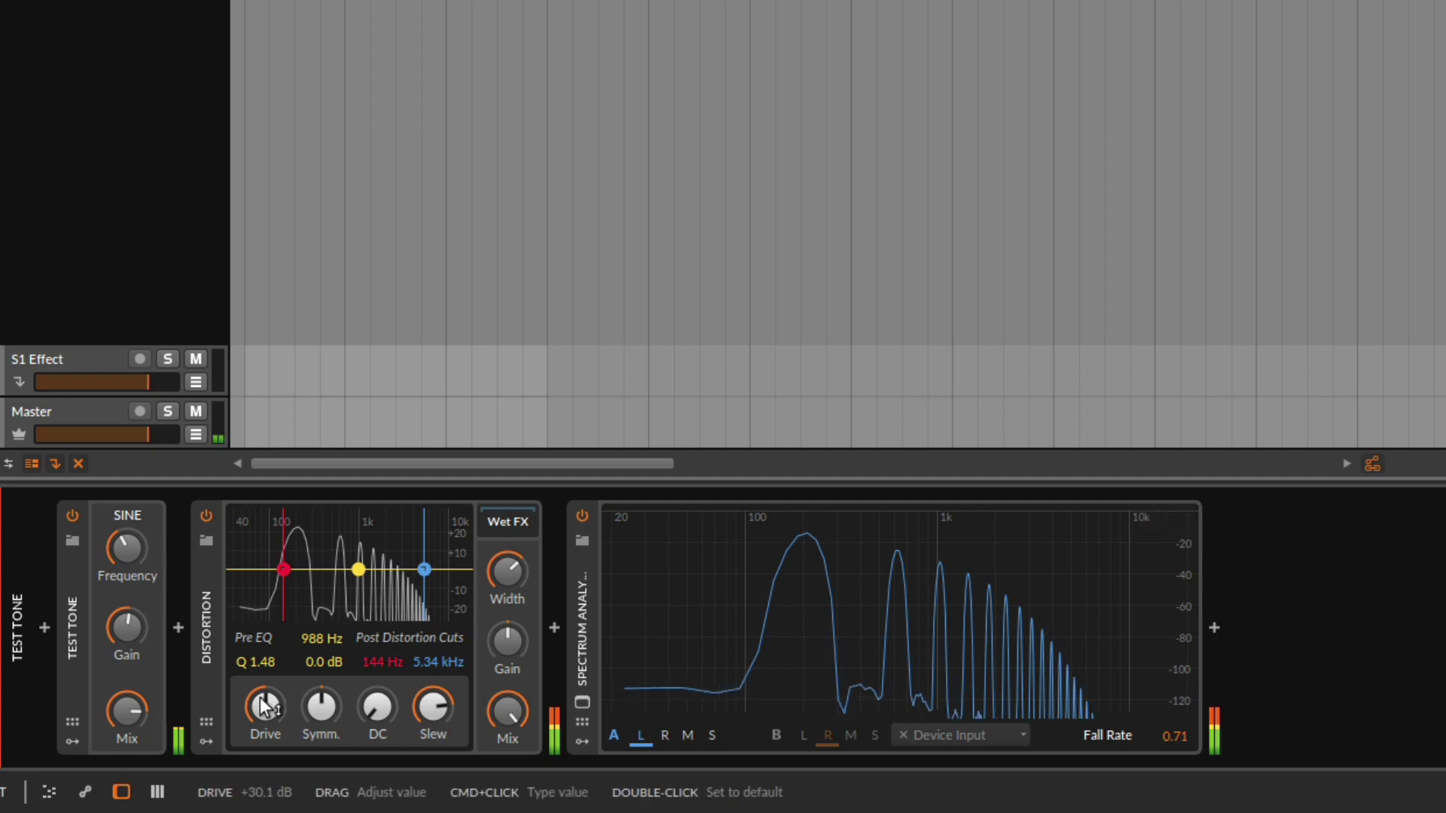
drag(265, 706, 265, 690)
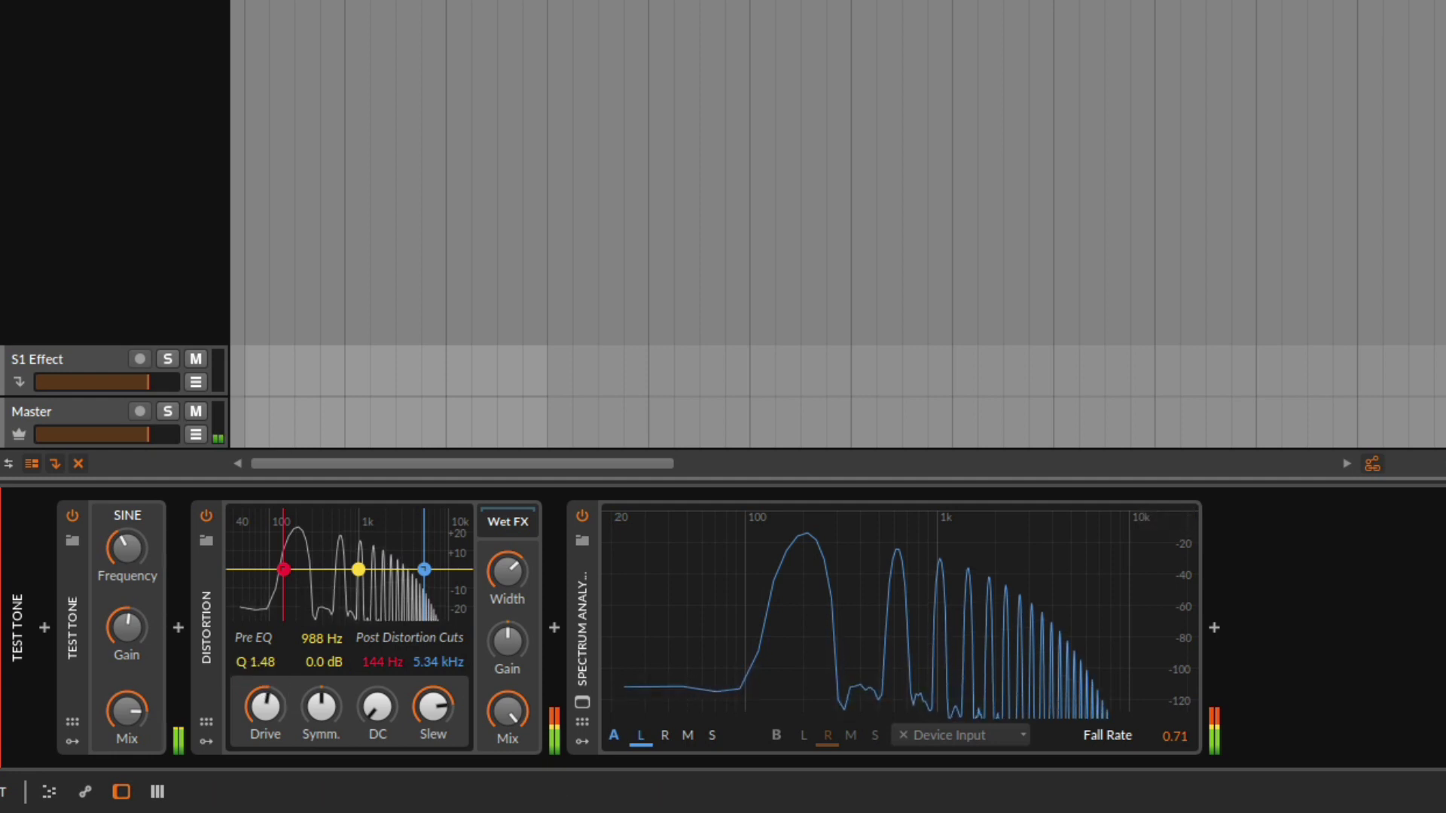
Try the Symmetry slightly above and below centre on the test tone, reset it, and switch the Test Tone device off.
mouse_move(325, 707)
mouse_down()
mouse_move(325, 734)
mouse_move(322, 711)
mouse_up()
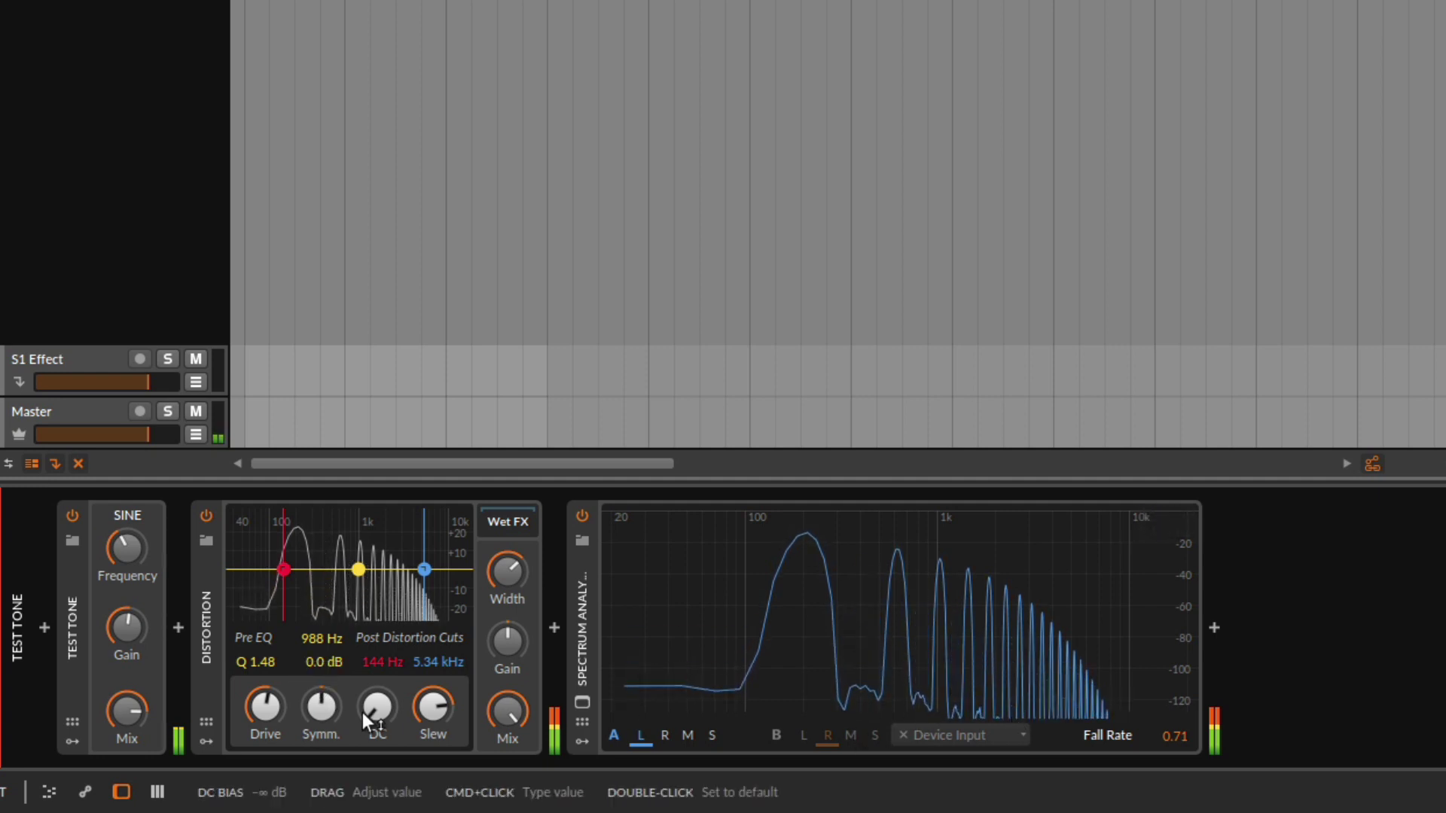
drag(322, 706, 322, 702)
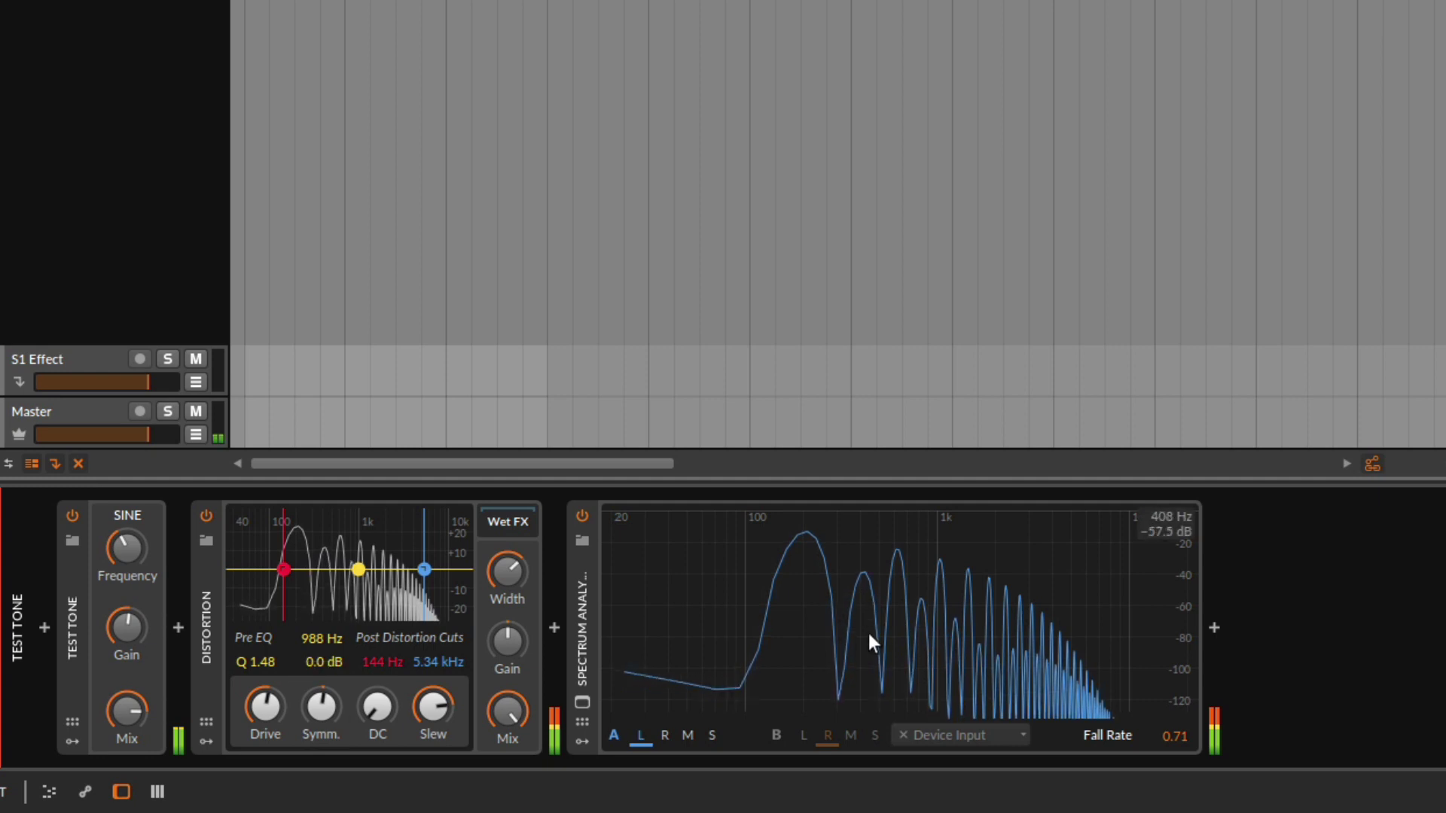
click(71, 517)
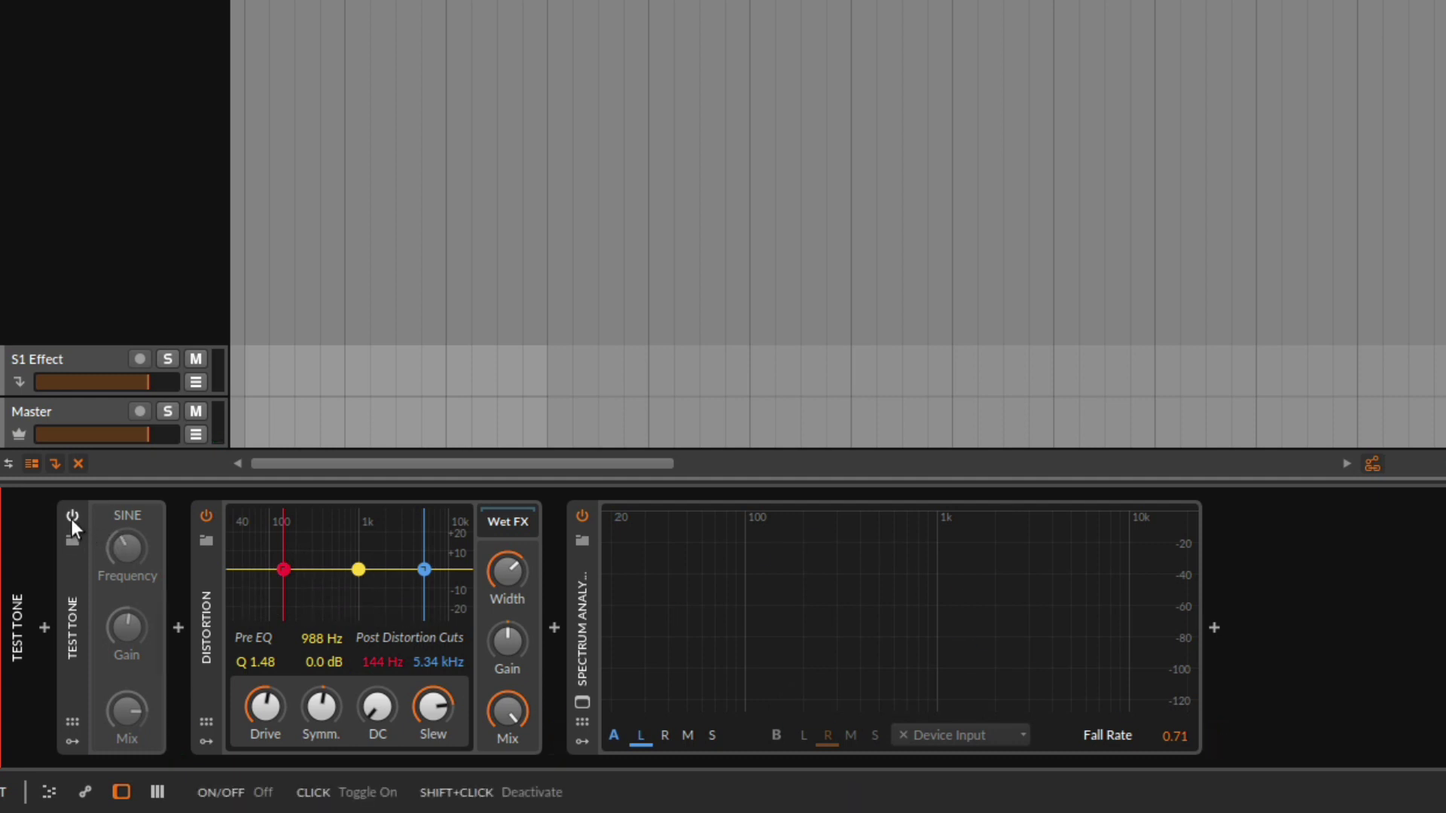
click(71, 519)
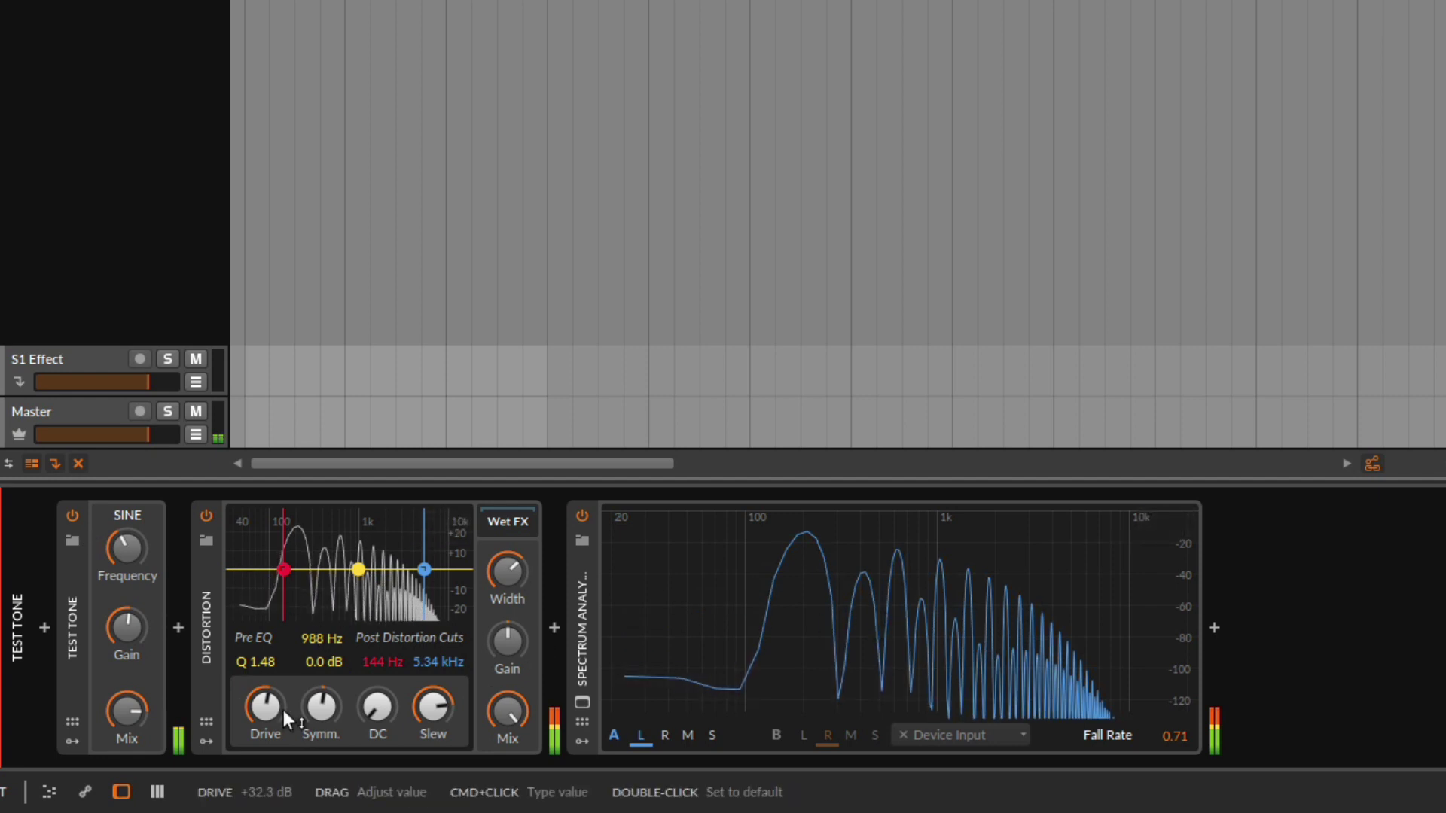
mouse_move(321, 706)
mouse_down()
mouse_move(321, 693)
mouse_move(321, 711)
mouse_up()
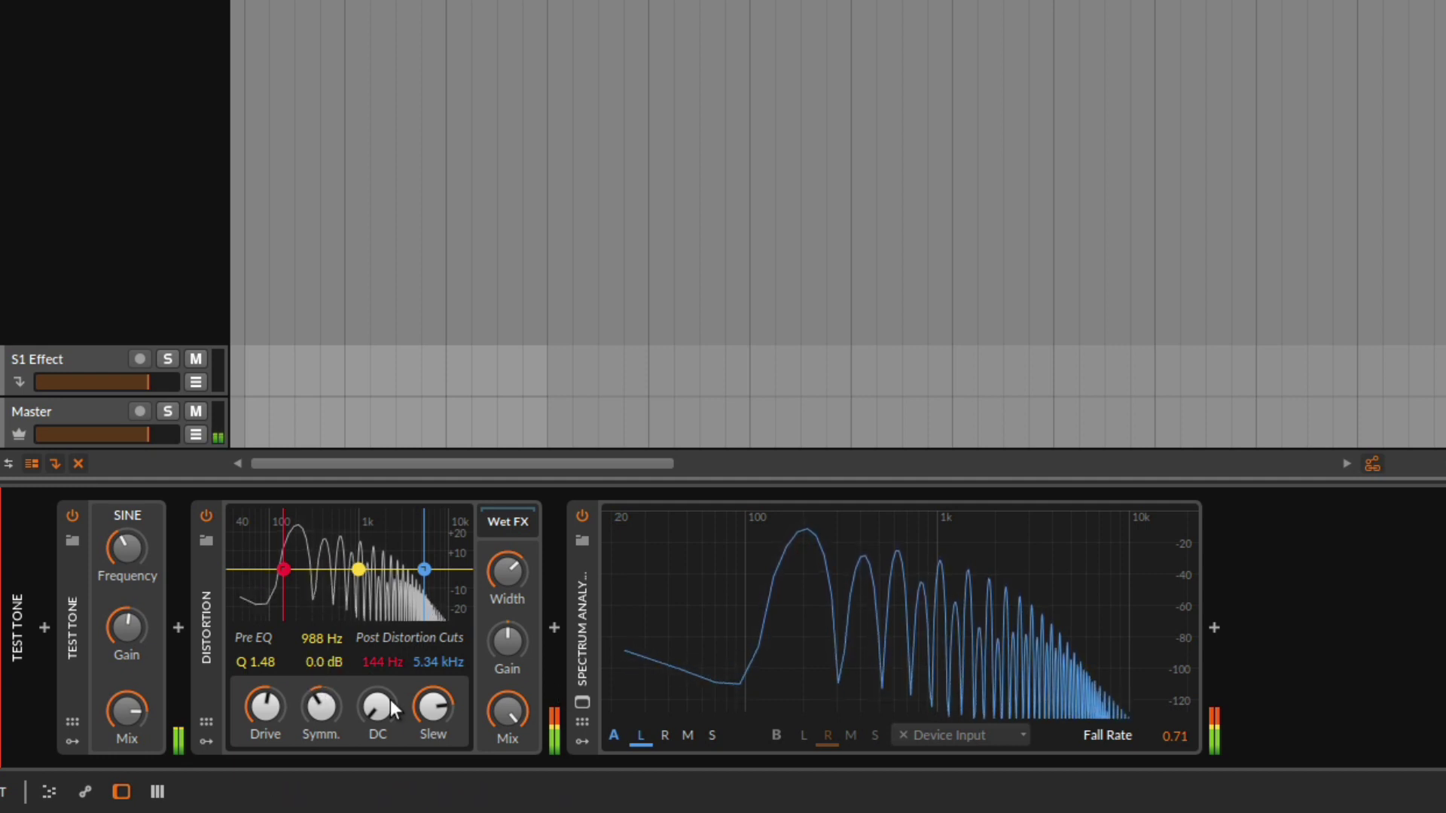
double_click(321, 706)
click(75, 518)
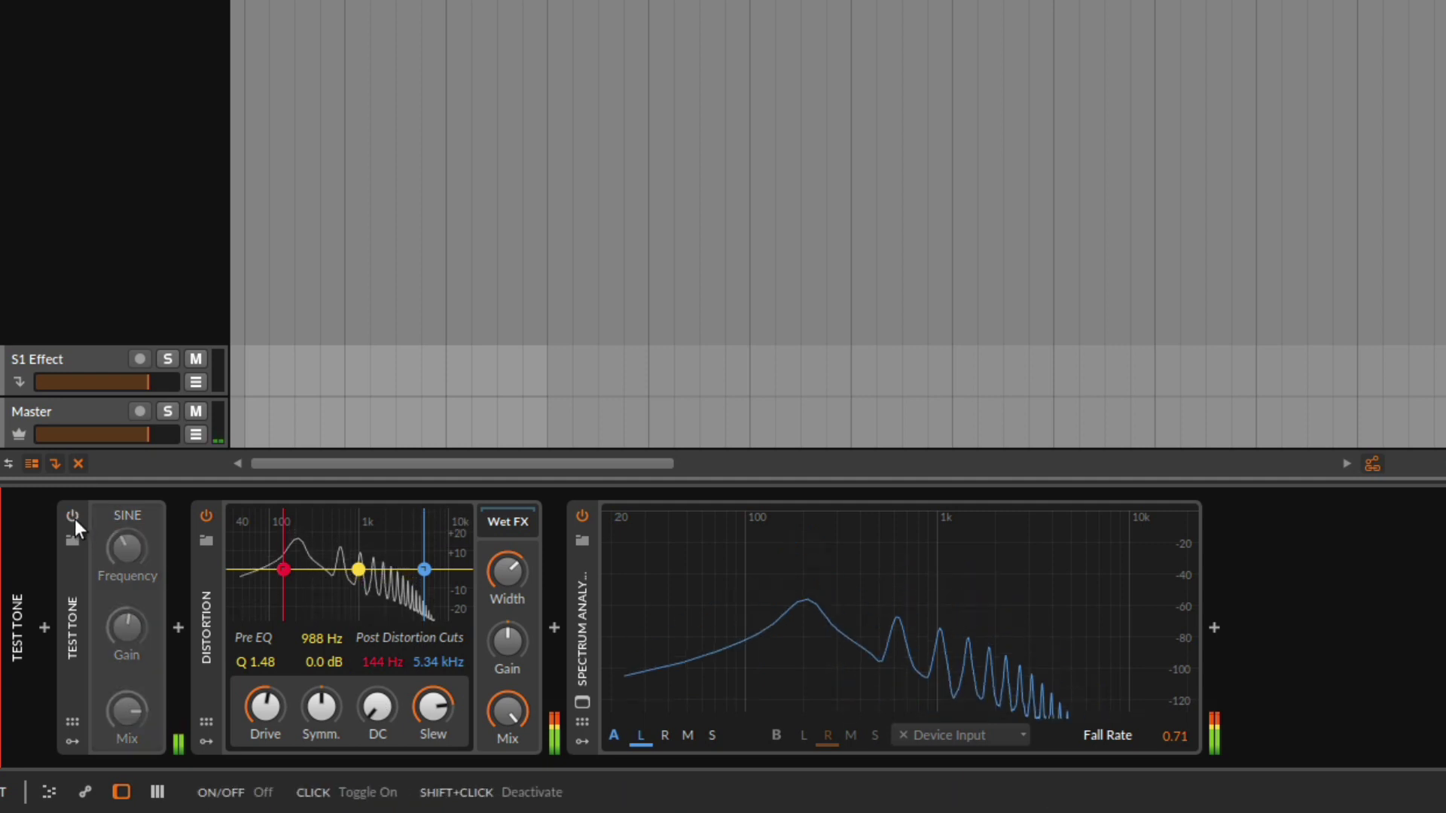
Return to the Synth track's device chain, play the loop, and raise the Distortion's Drive moderately.
key(Delete)
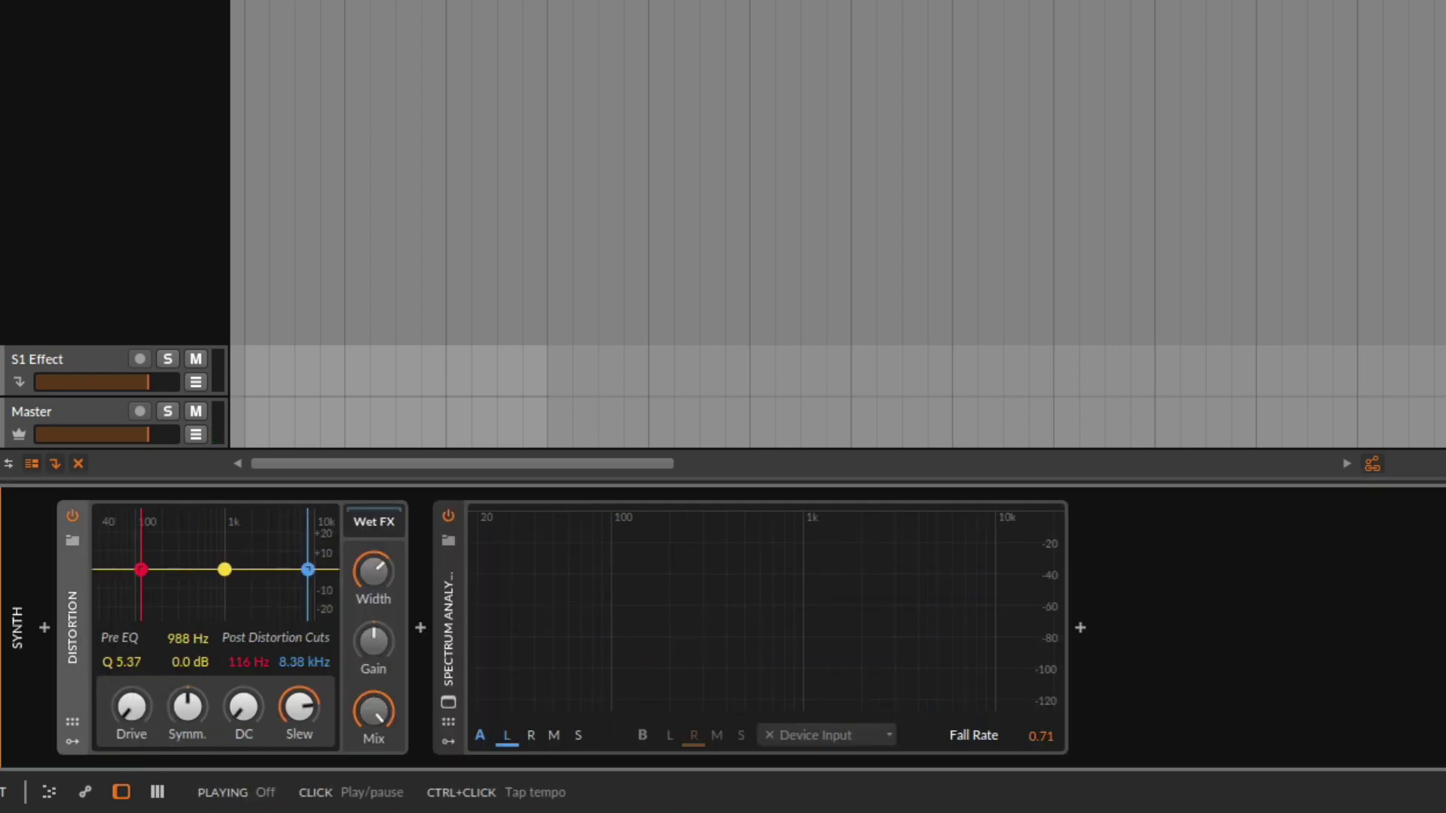
key(space)
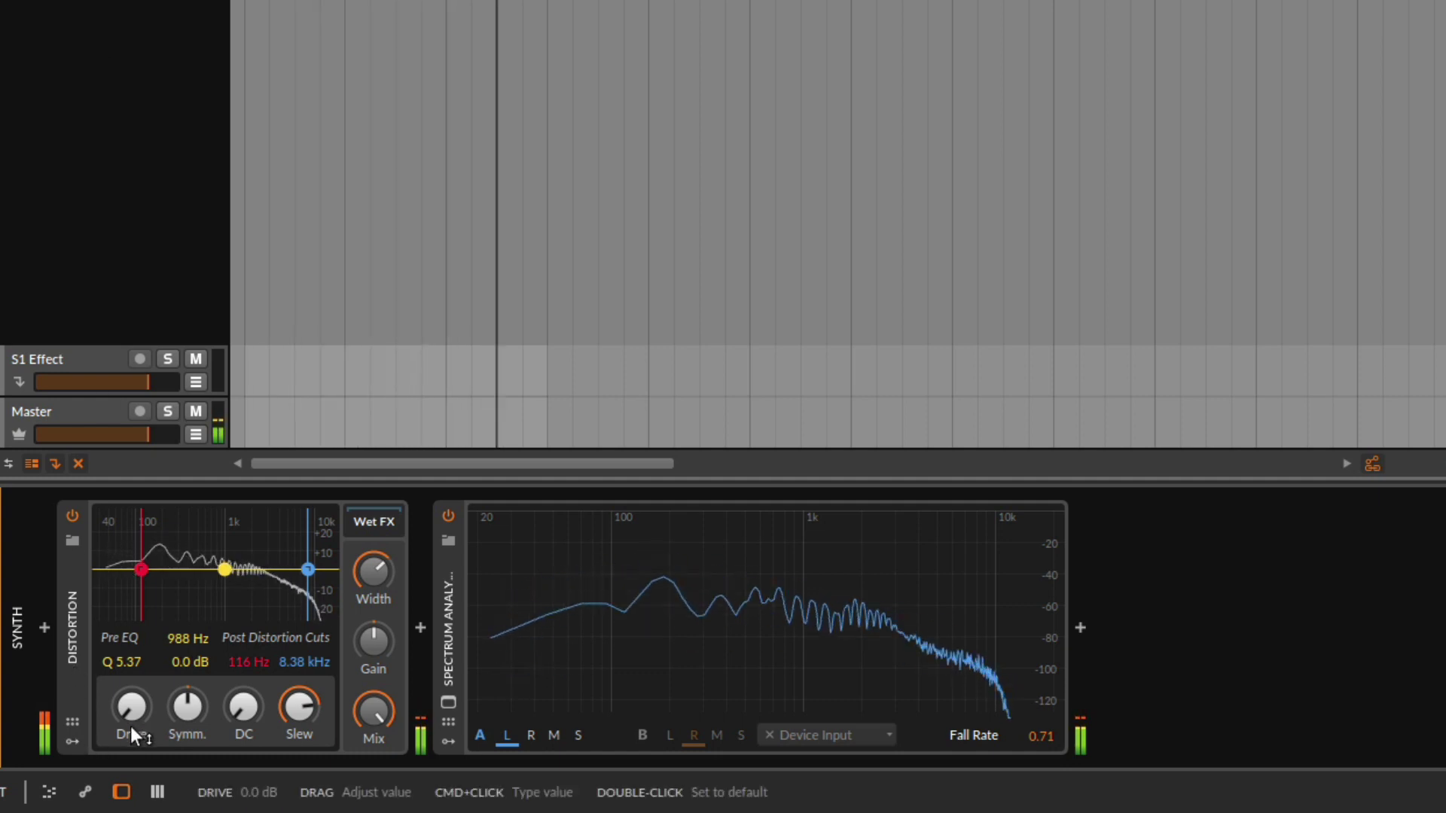
drag(129, 716, 130, 573)
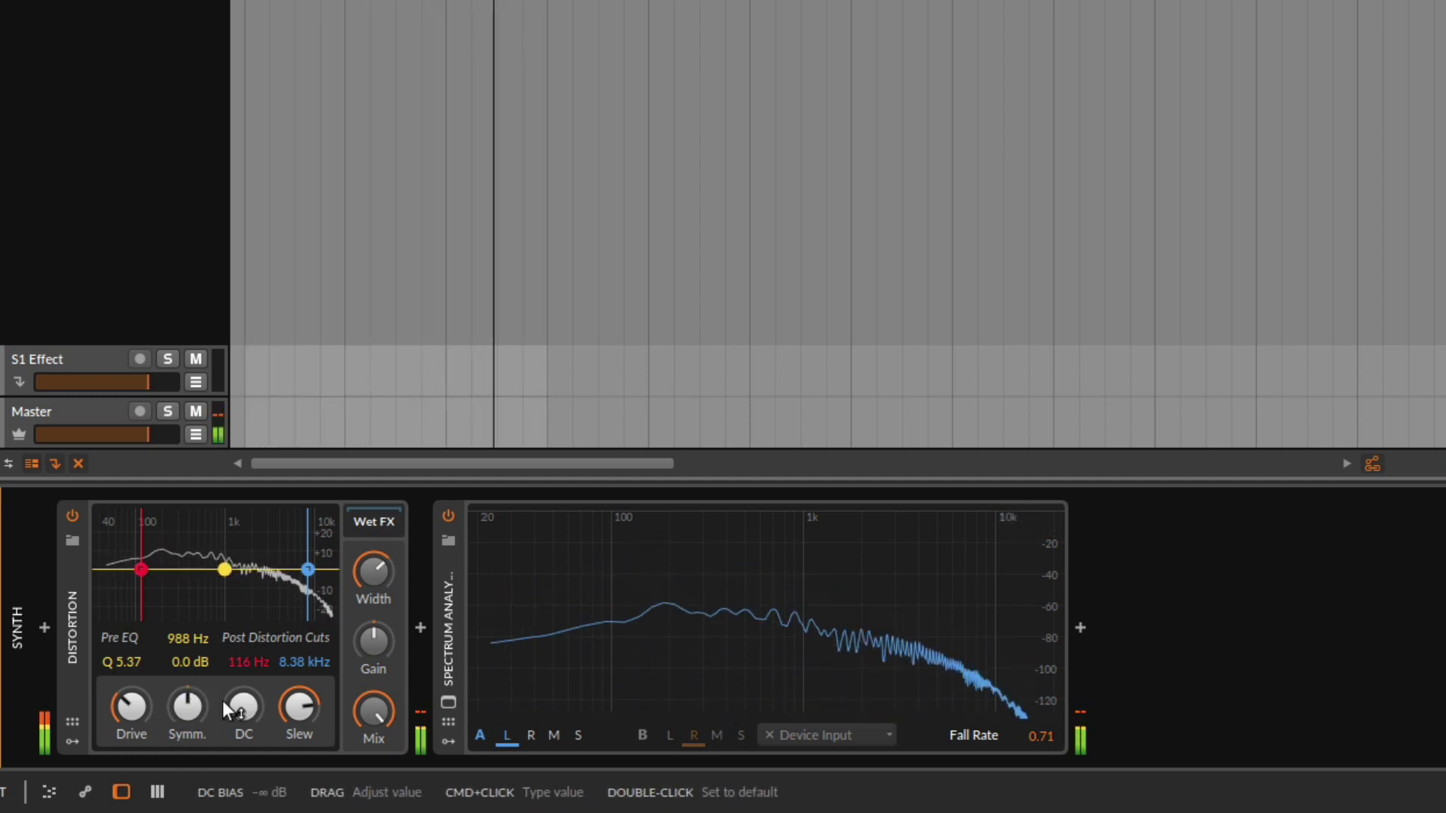
Sweep the Distortion's Symmetry up to its maximum and back while the synth loop plays, and stop playback.
mouse_move(187, 705)
mouse_move(187, 705)
mouse_down()
mouse_move(186, 646)
mouse_move(187, 683)
mouse_up()
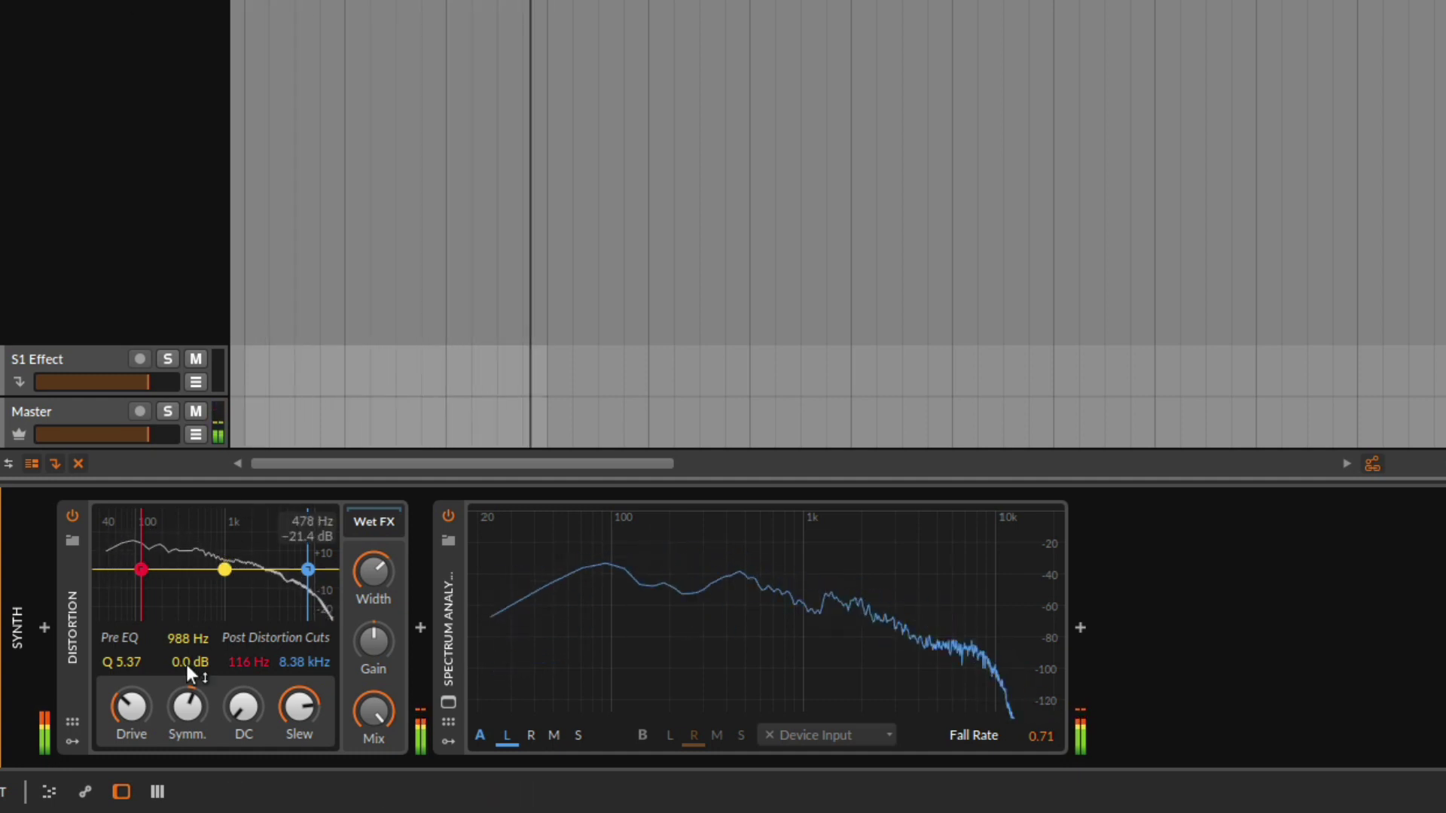
drag(187, 664, 186, 600)
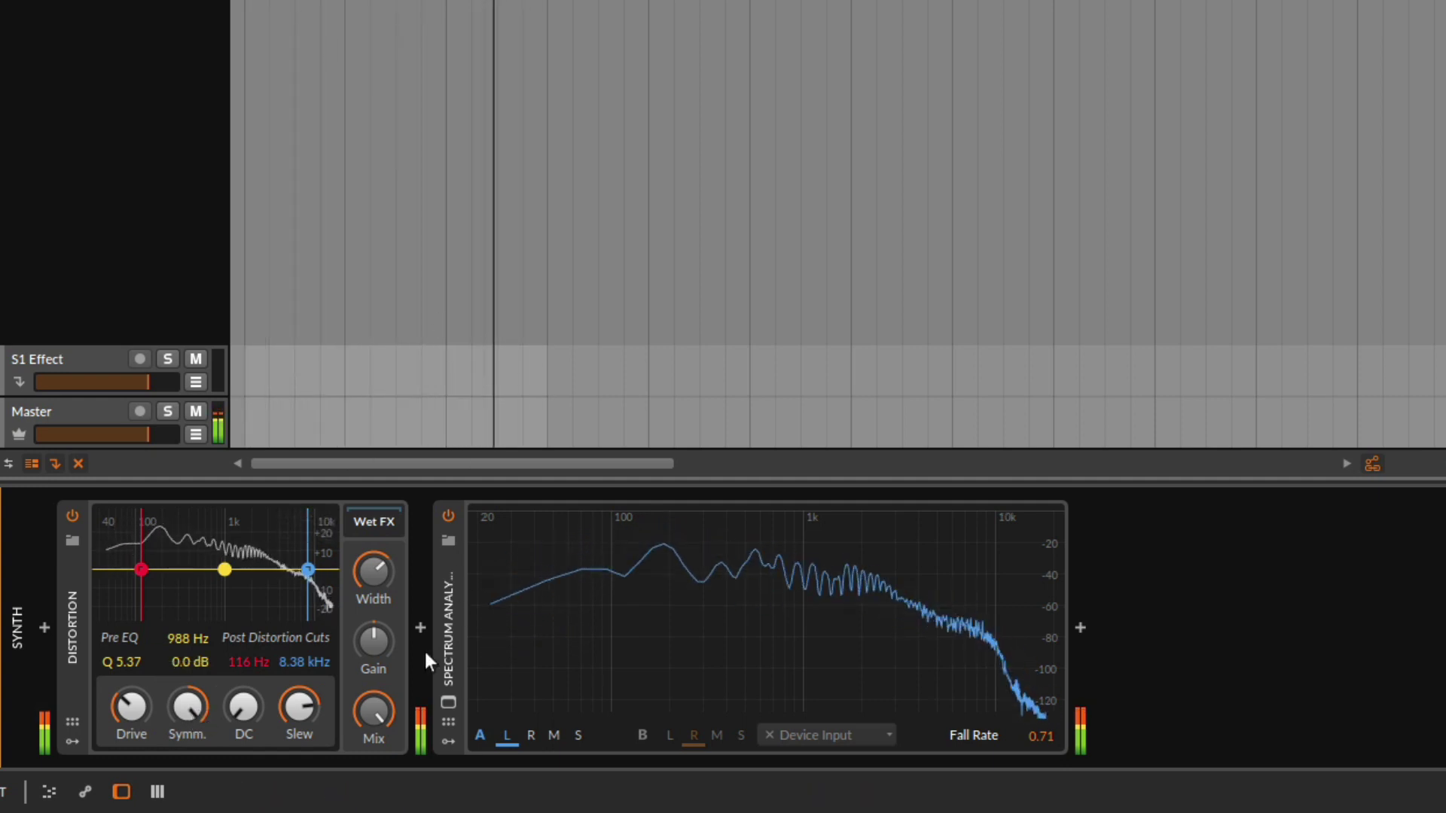
mouse_move(313, 708)
mouse_down()
mouse_move(314, 720)
mouse_move(290, 698)
mouse_up()
drag(189, 704, 188, 743)
drag(187, 706, 186, 634)
key(space)
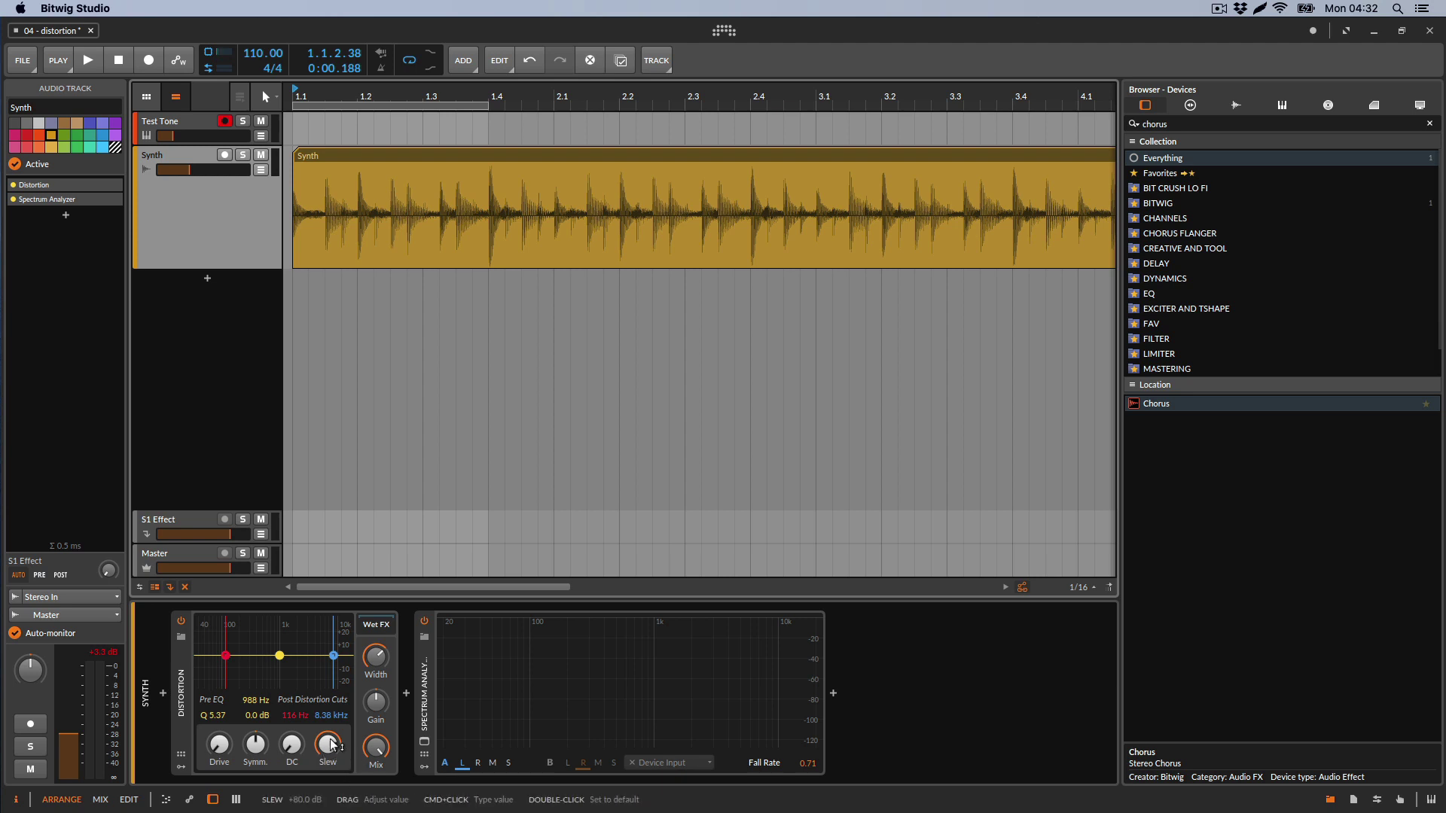
Reduce the Synth Distortion's Slew, trying about +60.6 dB, and keep the DC bias at its minimum.
drag(334, 745, 334, 749)
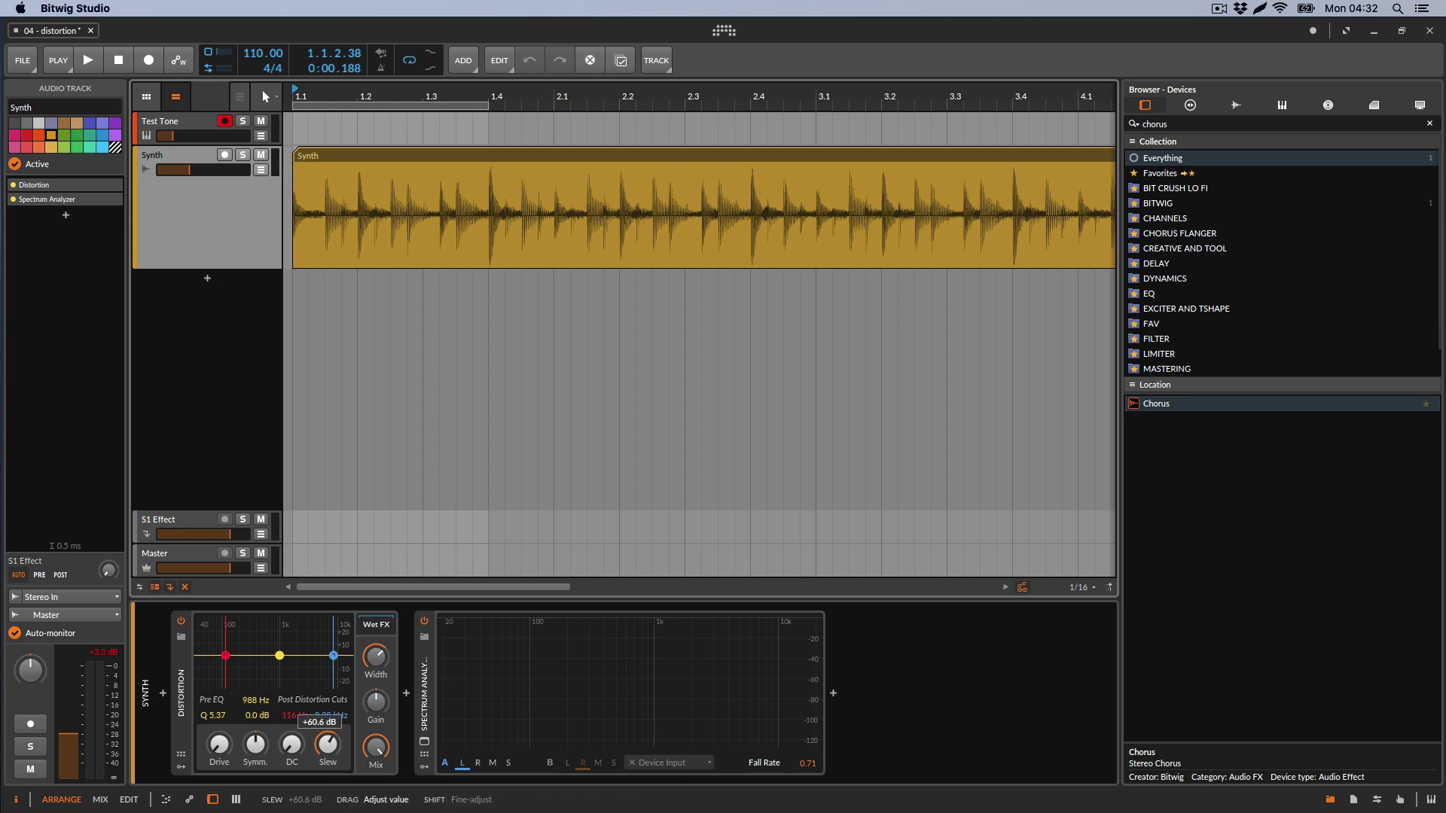
drag(327, 745, 327, 748)
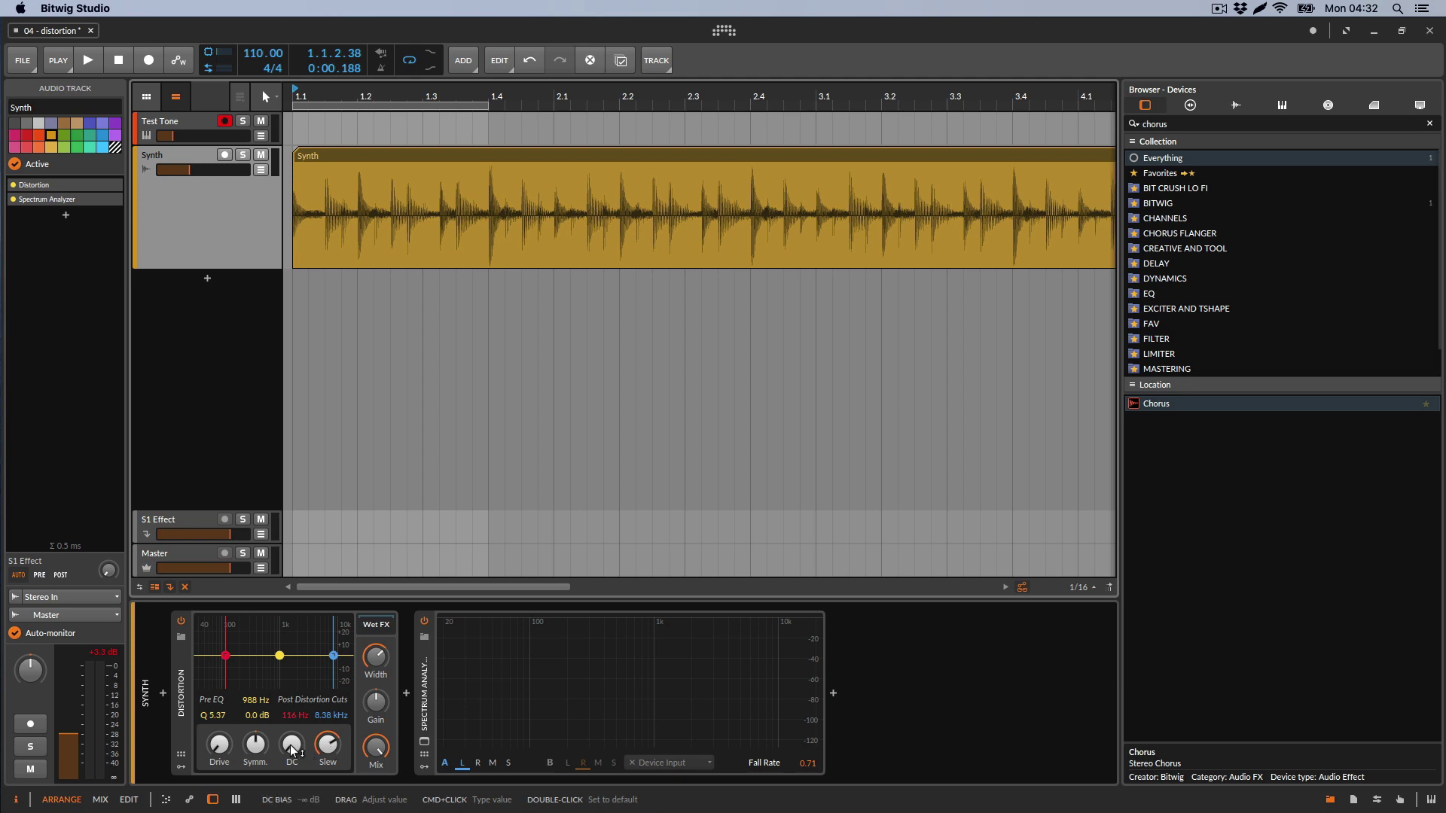
drag(291, 744, 288, 751)
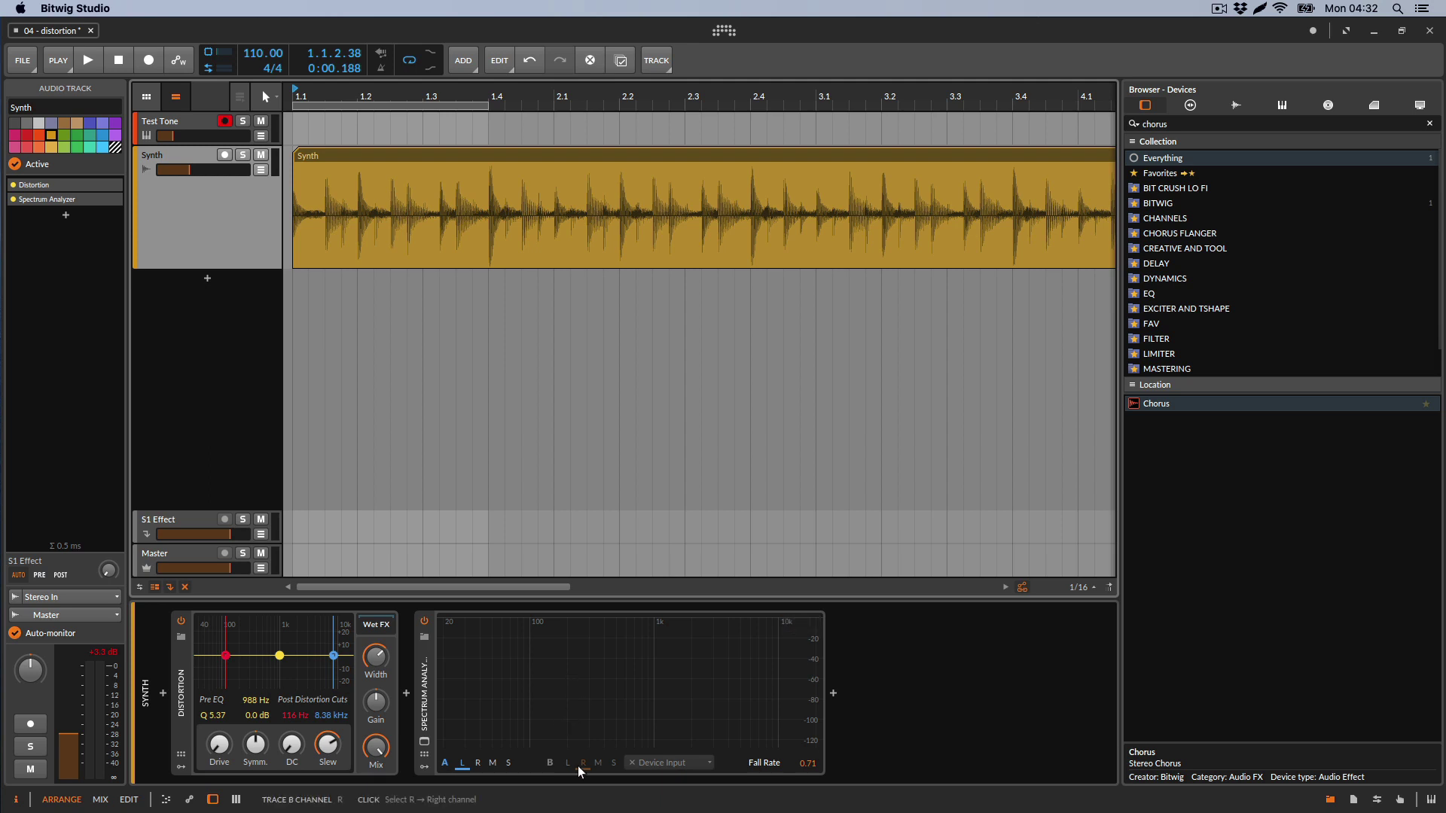
Raise the Symmetry slightly above centre and, with the synth loop playing, set the Drive to about +15.6 dB.
drag(258, 753, 217, 747)
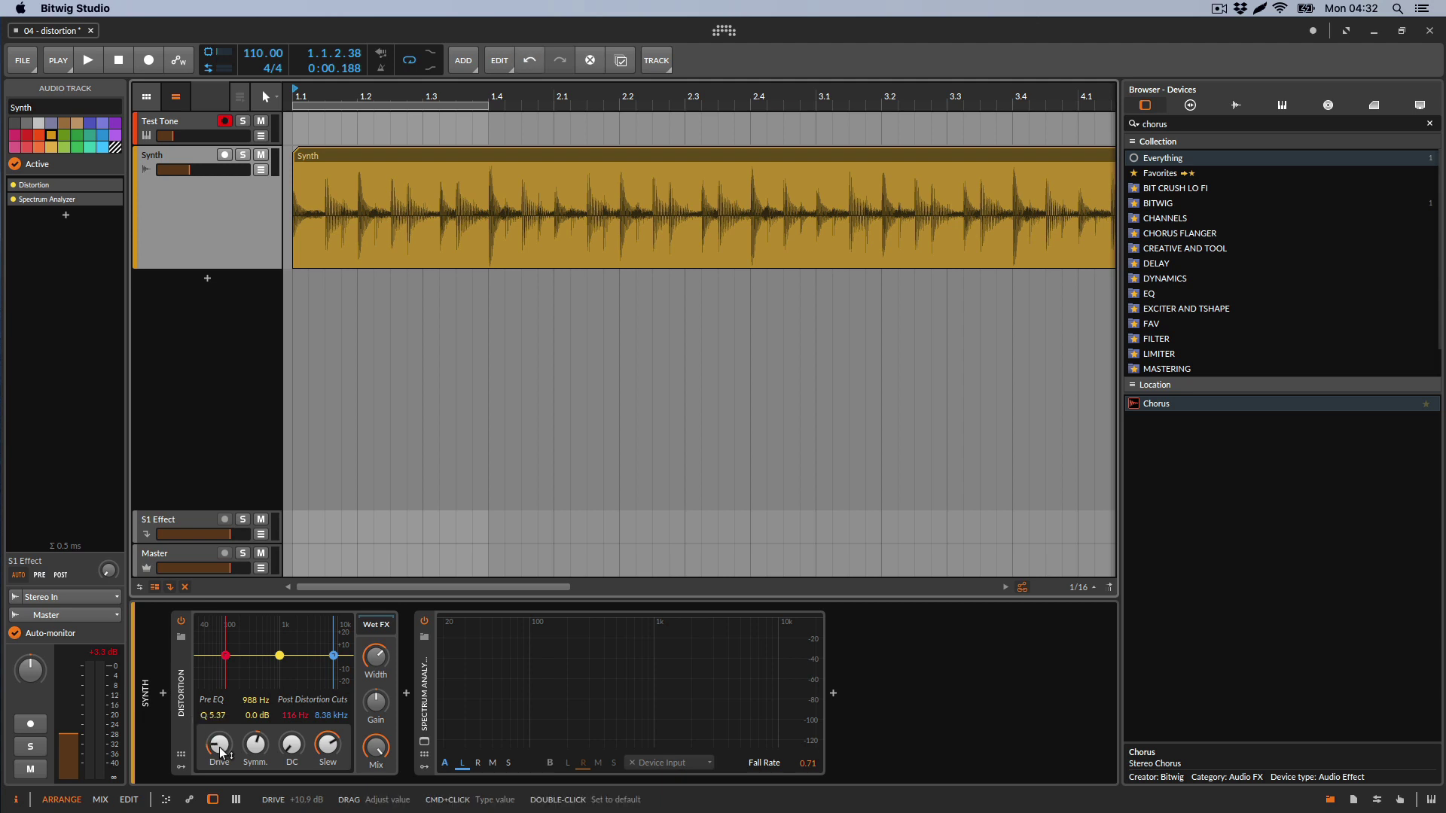
drag(221, 750, 220, 754)
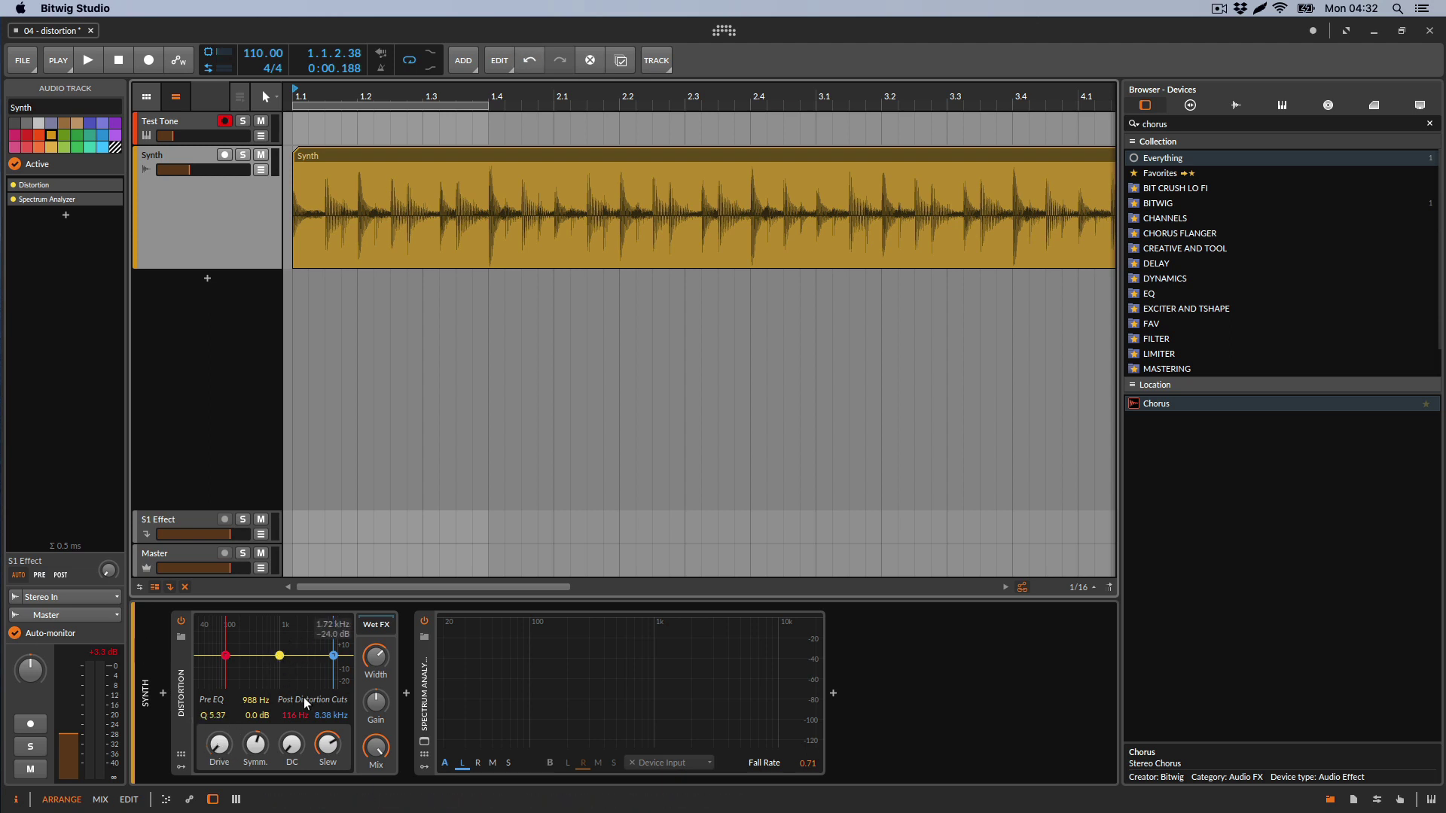
key(space)
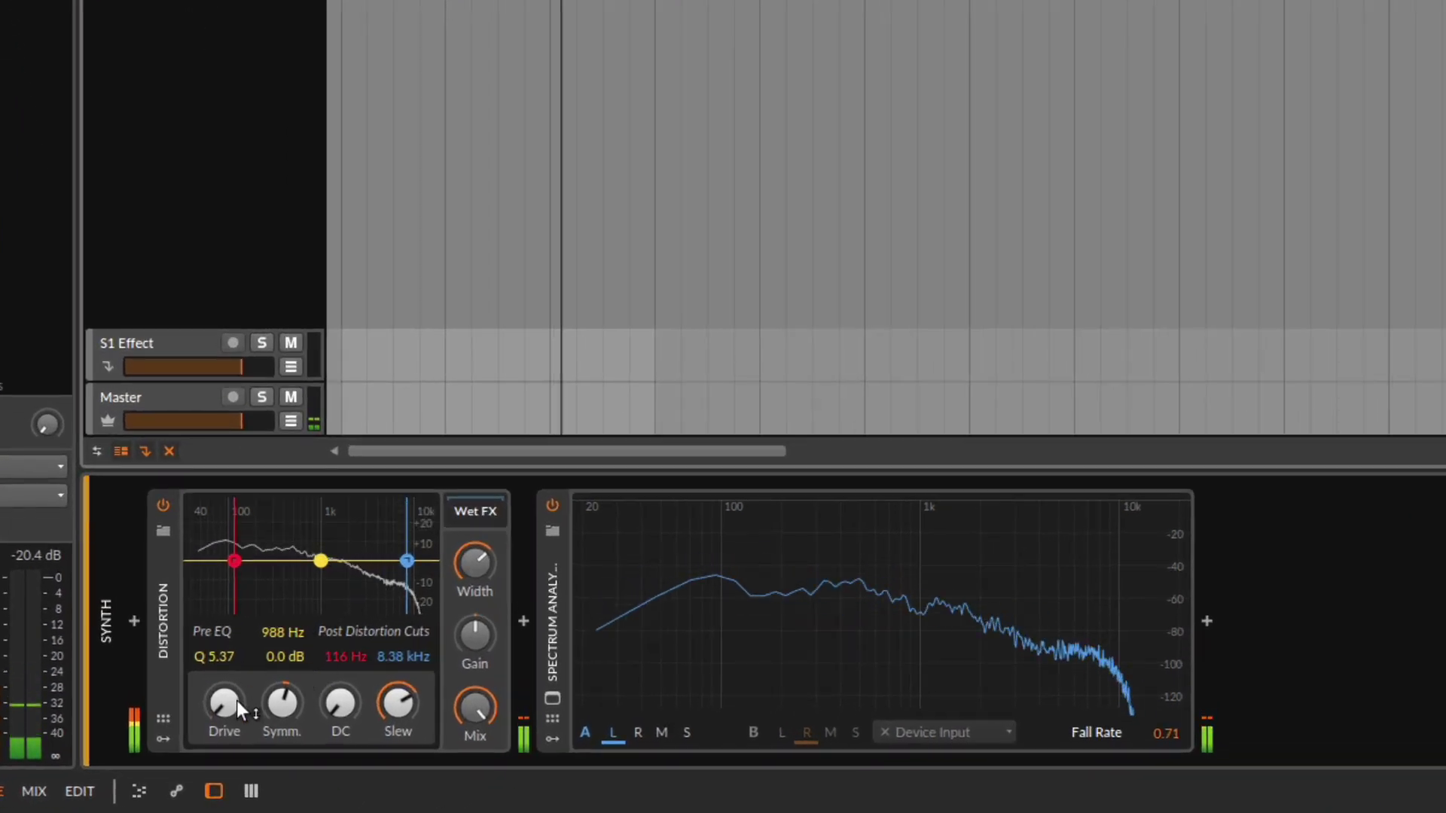
drag(229, 718, 230, 711)
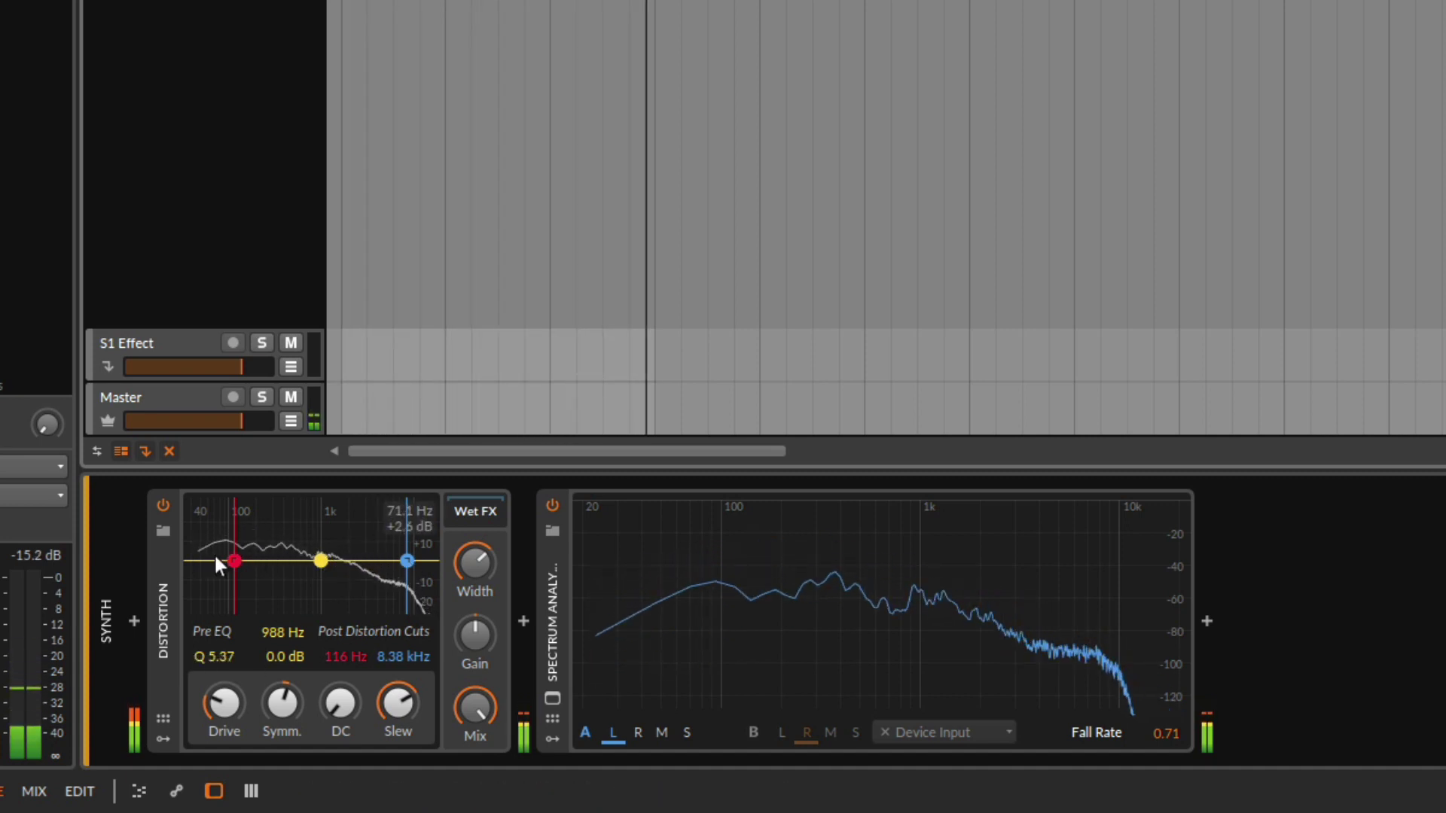
Set the low Post Distortion Cut to 119 Hz and combine a Drive of about +21.1 dB with a lower Slew.
drag(235, 561, 235, 565)
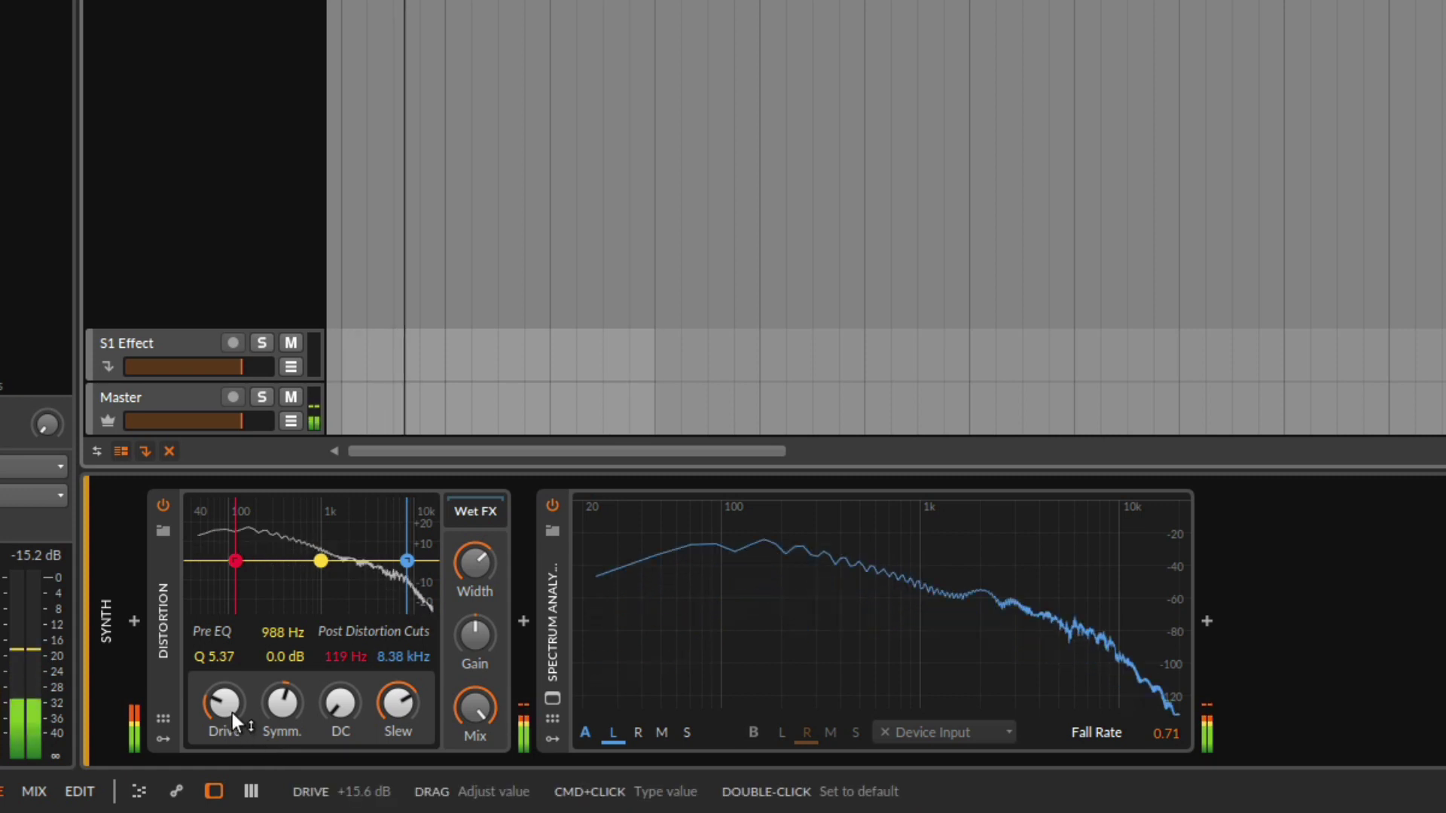
mouse_move(232, 709)
mouse_down()
mouse_move(232, 696)
mouse_move(234, 711)
mouse_up()
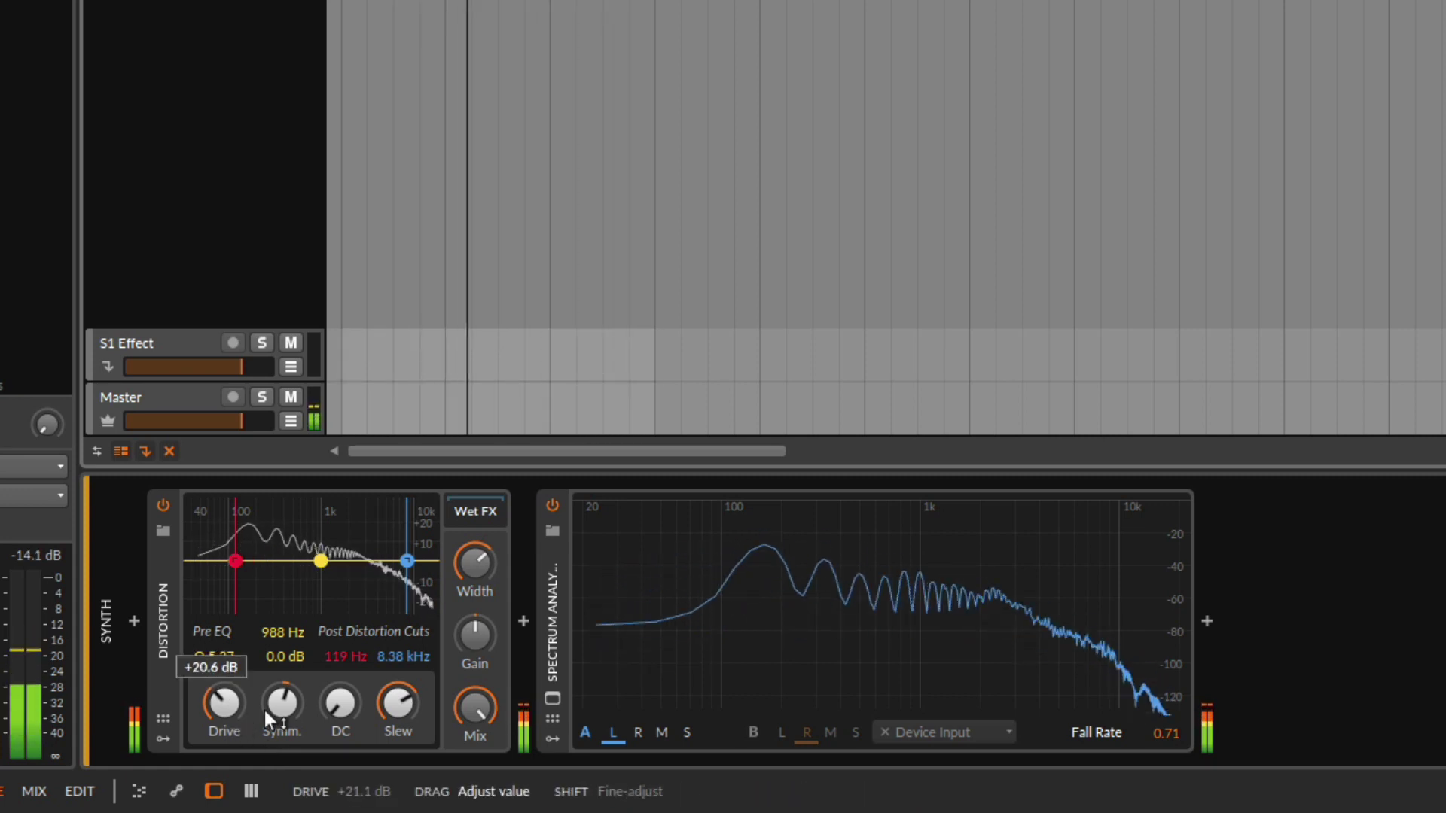
drag(401, 708, 401, 709)
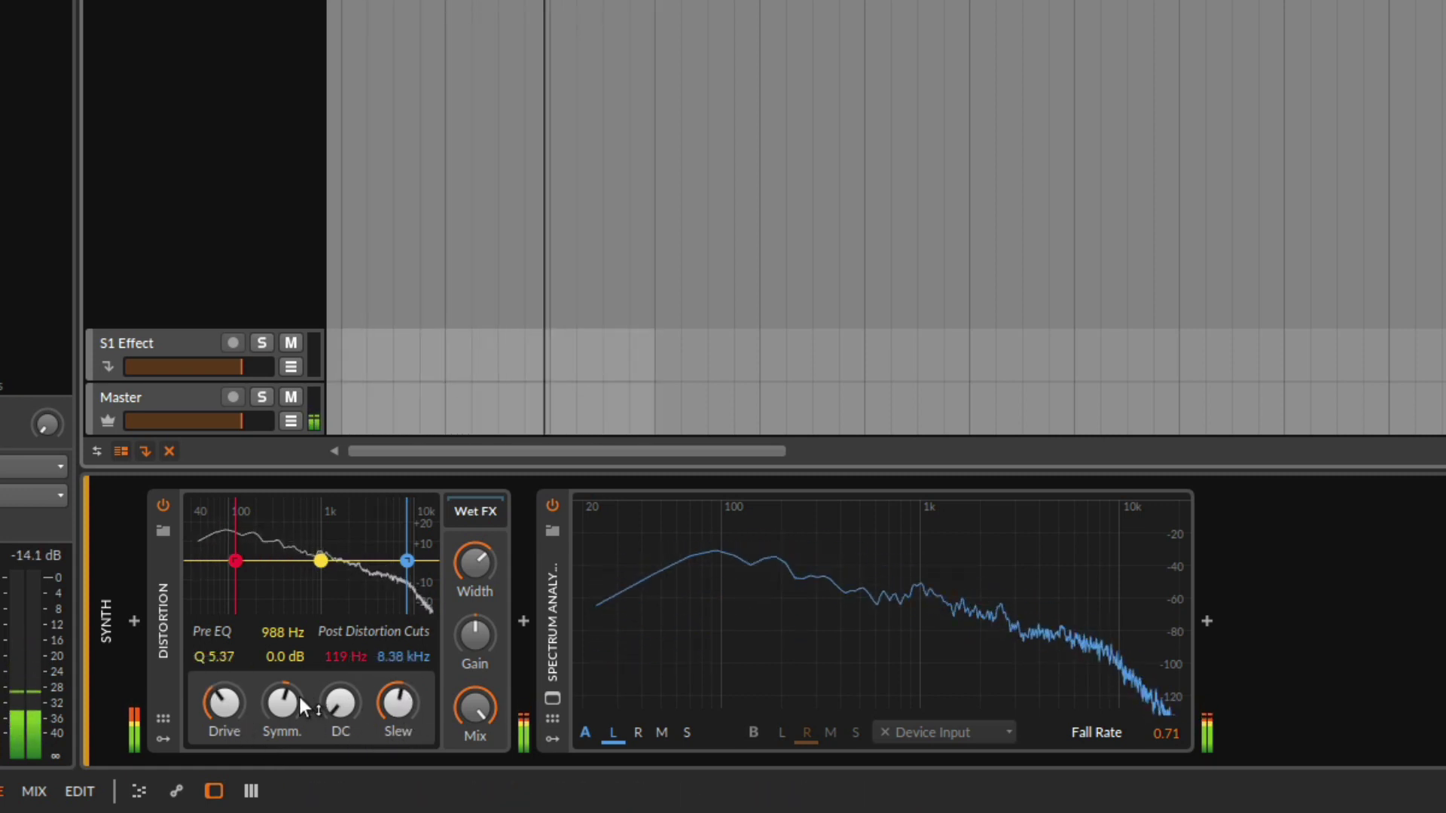
Raise the Synth Distortion's Symmetry and sweep its filters, trying Post Distortion Cuts of 611 Hz and 1.63 kHz and a Pre EQ bell at 882 Hz.
drag(284, 704, 284, 696)
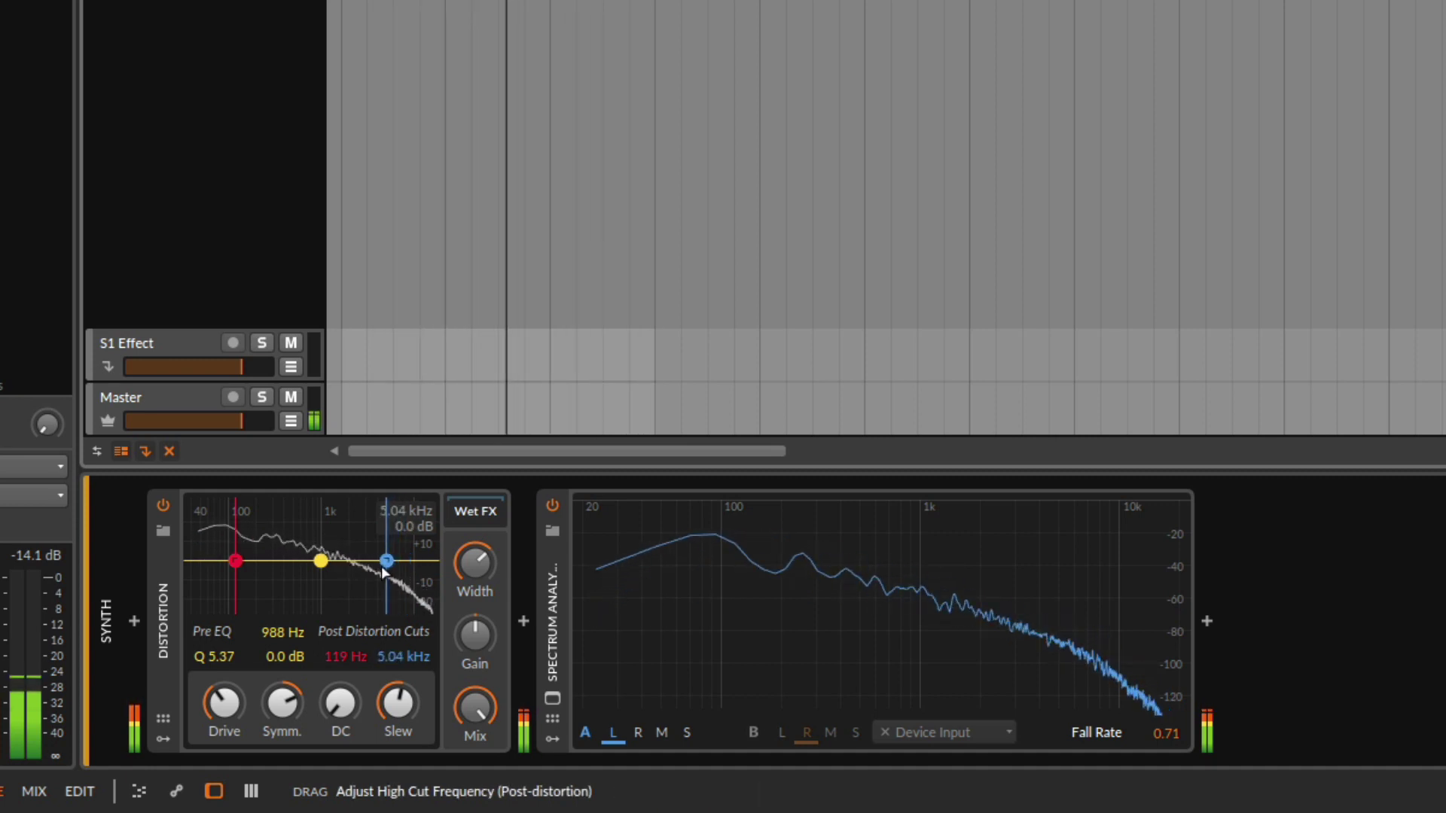
drag(406, 559, 336, 576)
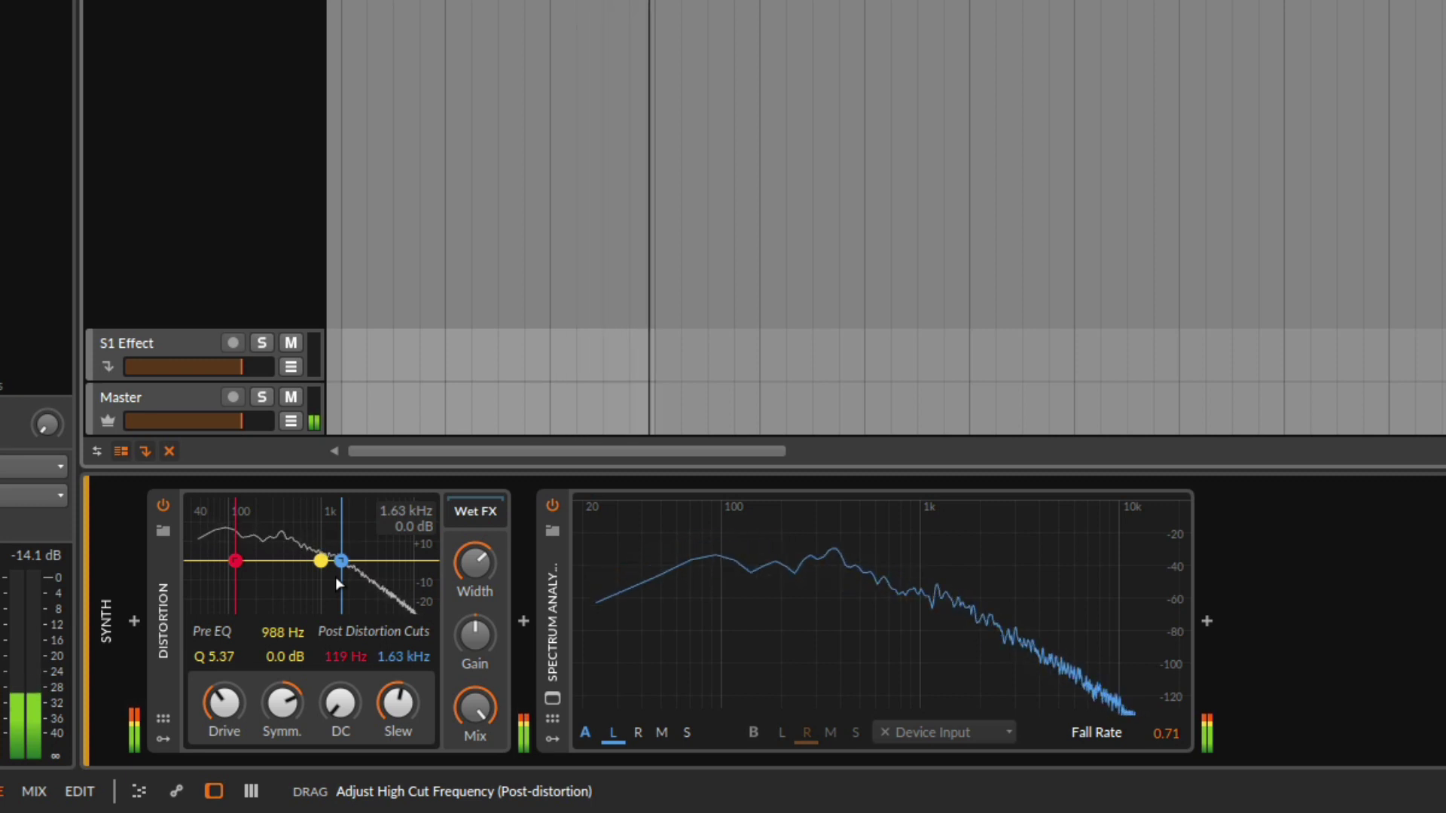
drag(235, 561, 301, 587)
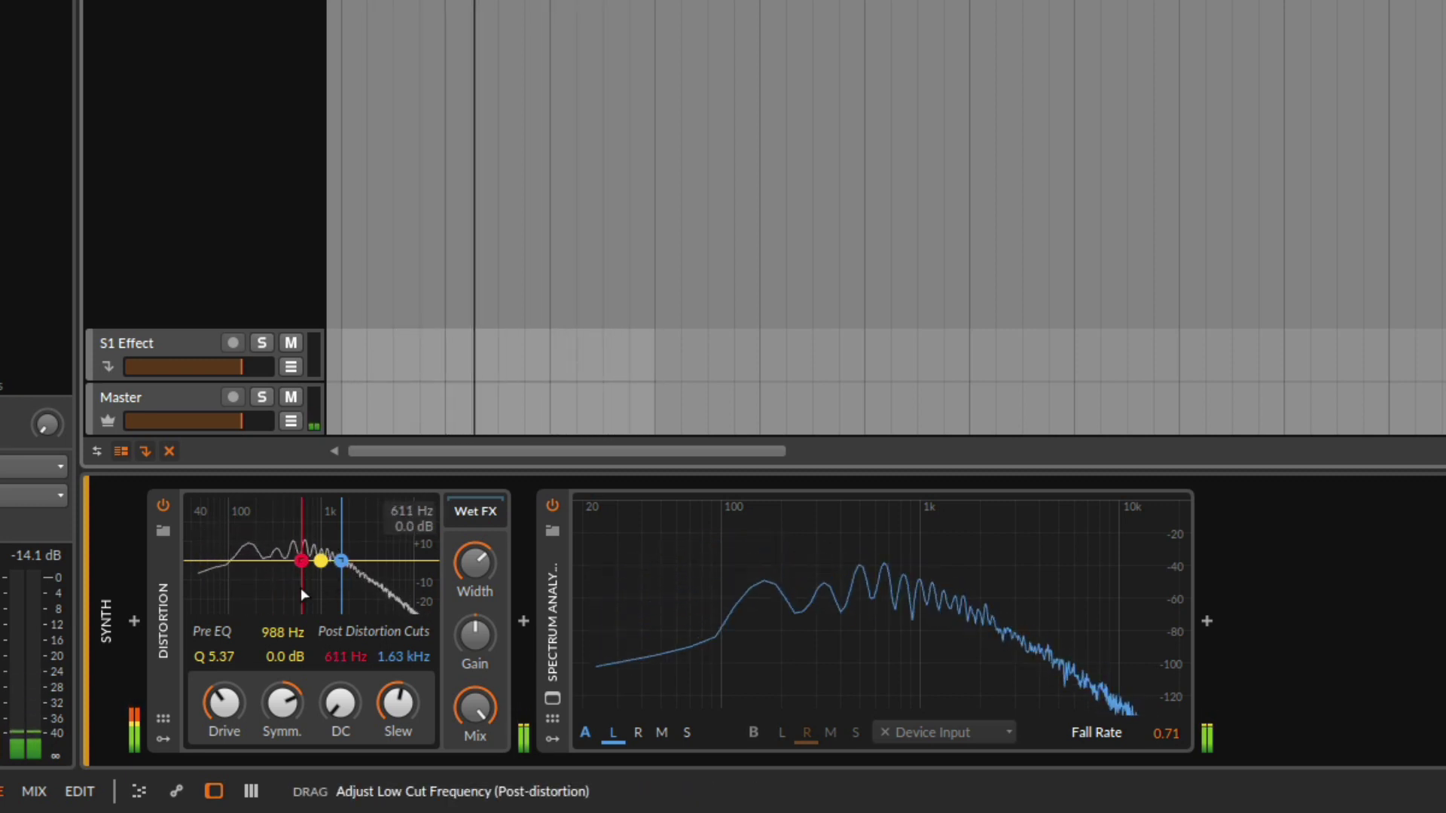
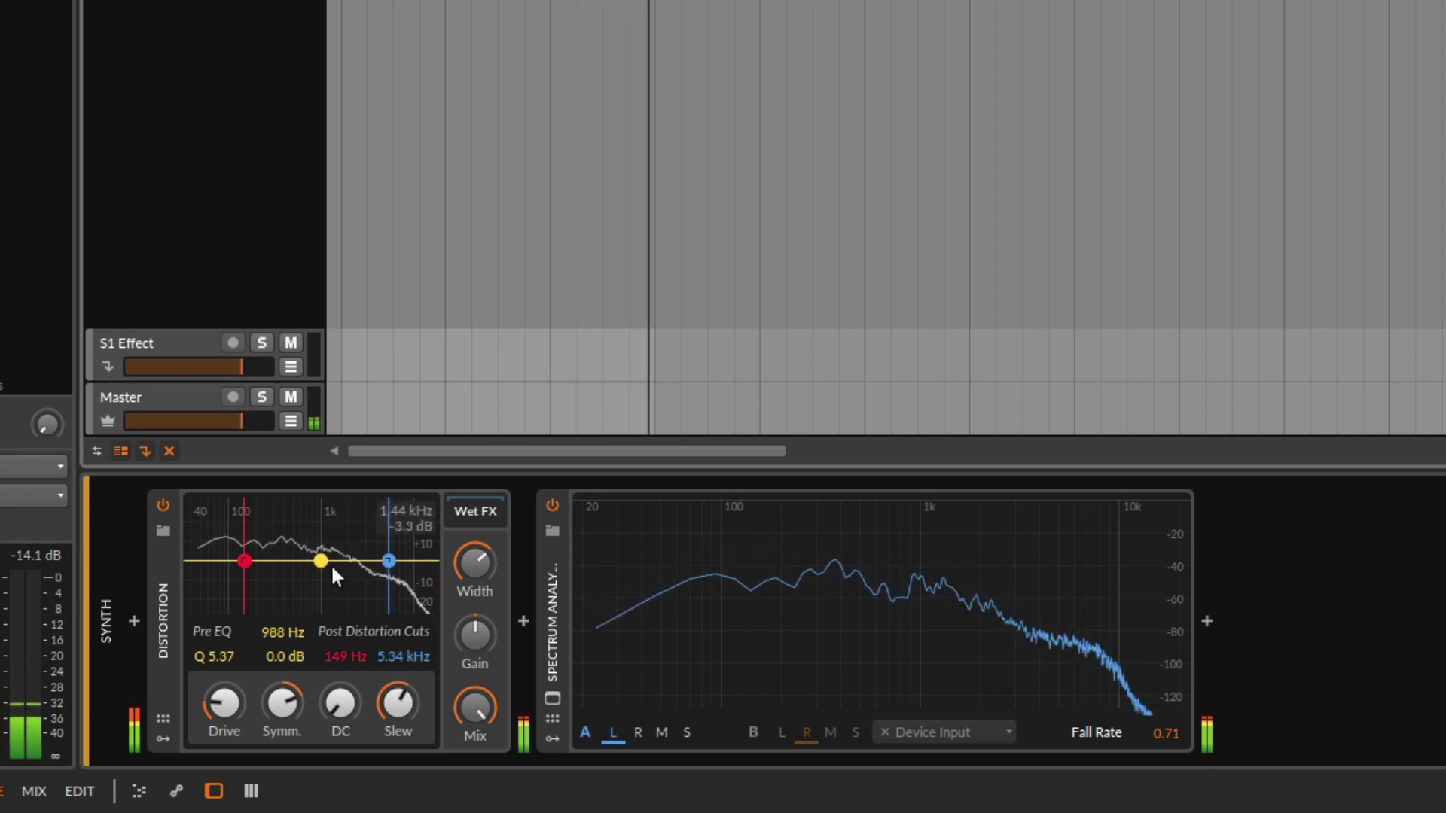
mouse_move(322, 567)
mouse_down()
mouse_move(320, 595)
mouse_move(322, 571)
mouse_up()
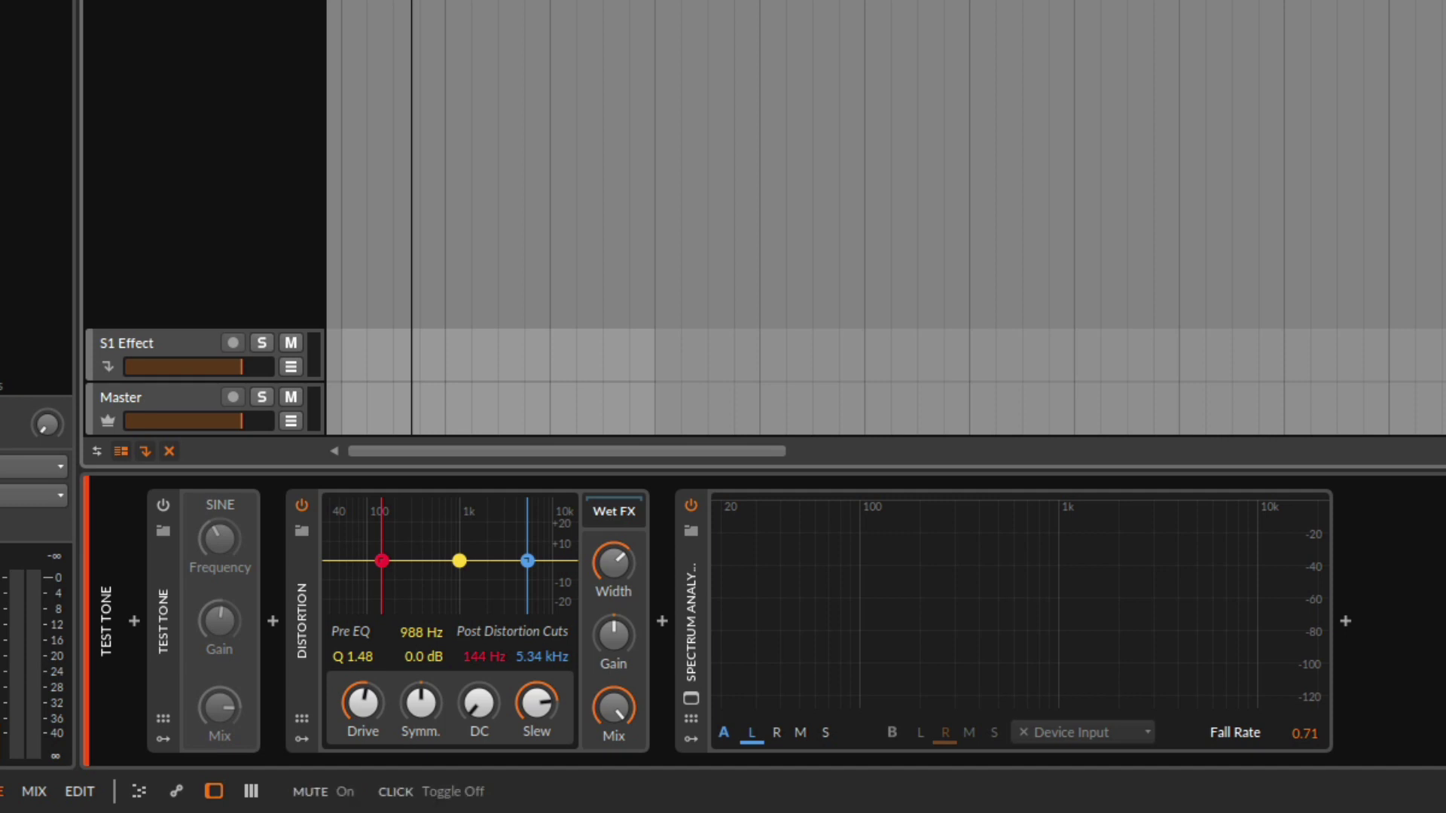
Turn on the Test Tone device, reset its Distortion's Drive to the default and raise it moderately.
click(163, 506)
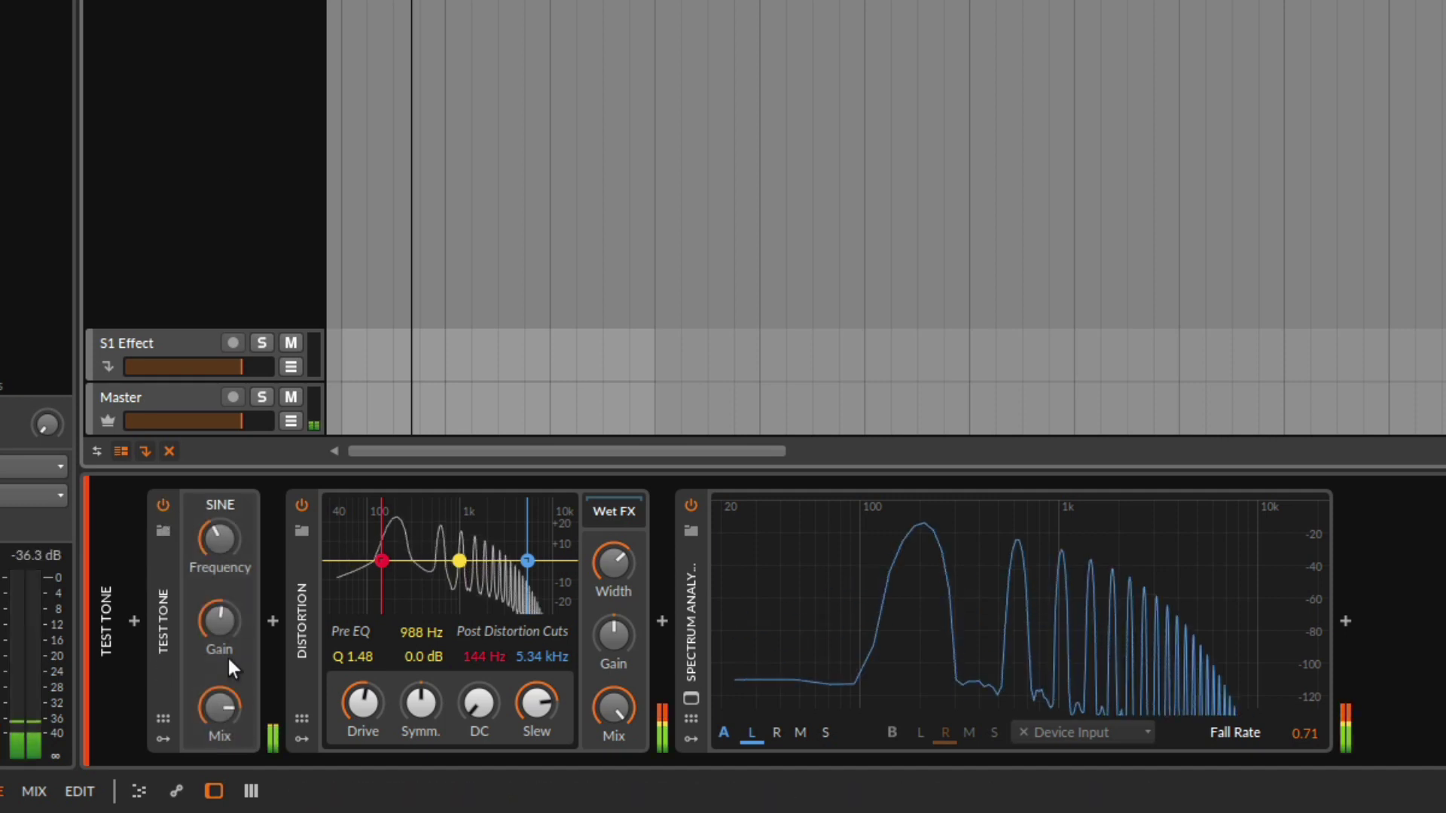
double_click(363, 708)
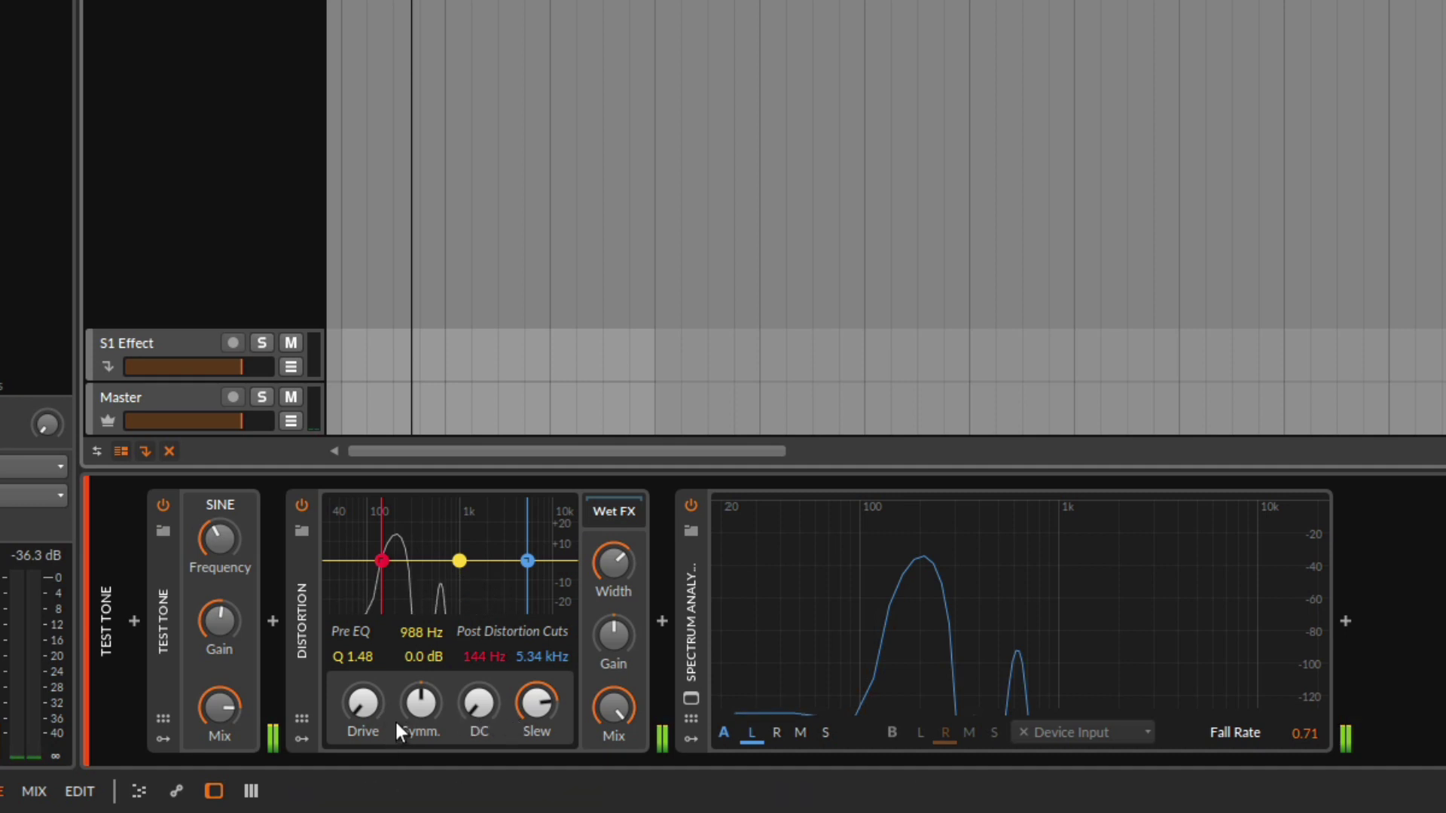
drag(363, 708, 363, 694)
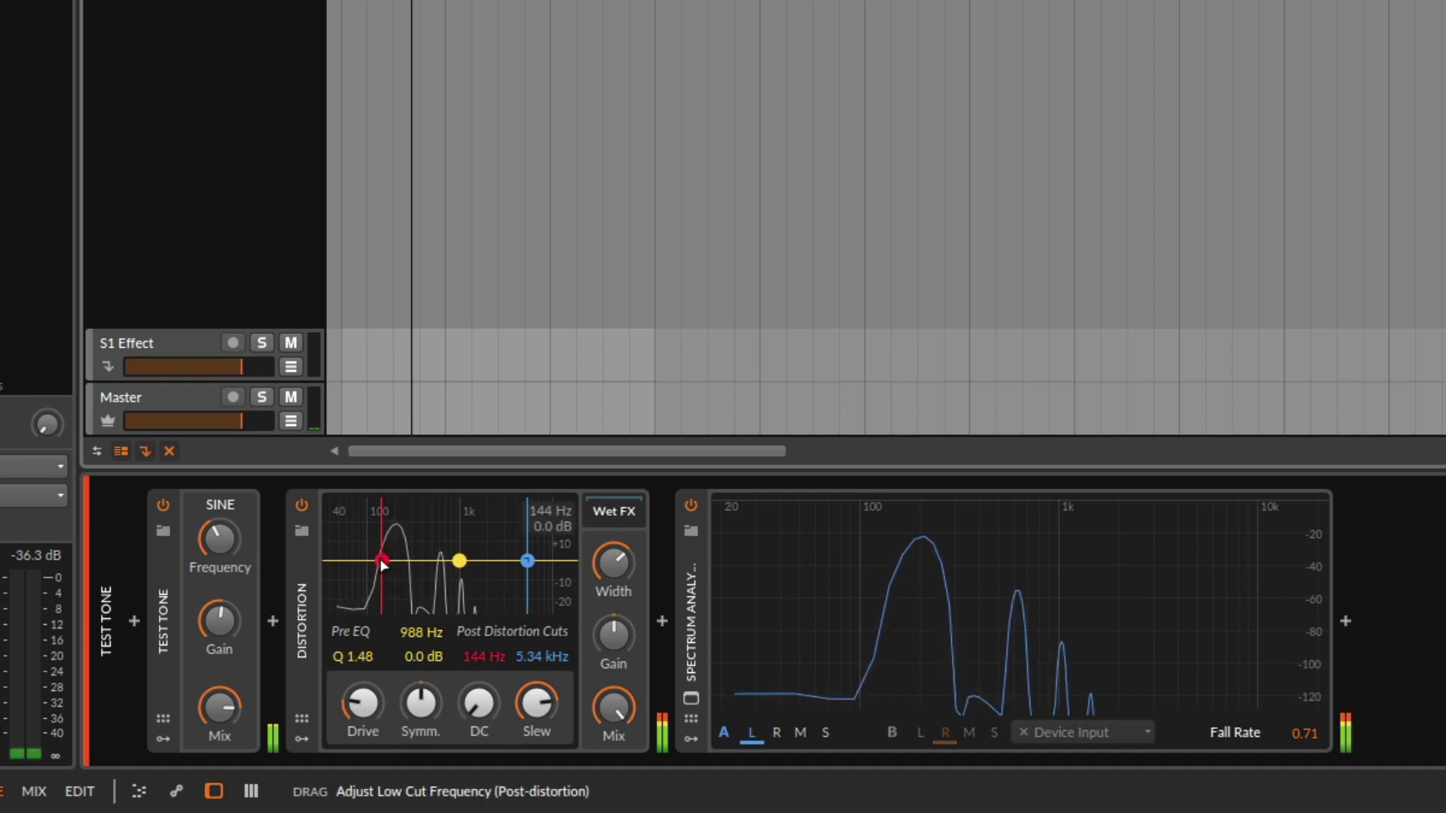
Lower the low Post Distortion Cut to 75.5 Hz and boost the Pre EQ bell by +13.1 dB at about 215 Hz.
scroll(403, 574, up, 1)
drag(459, 561, 458, 563)
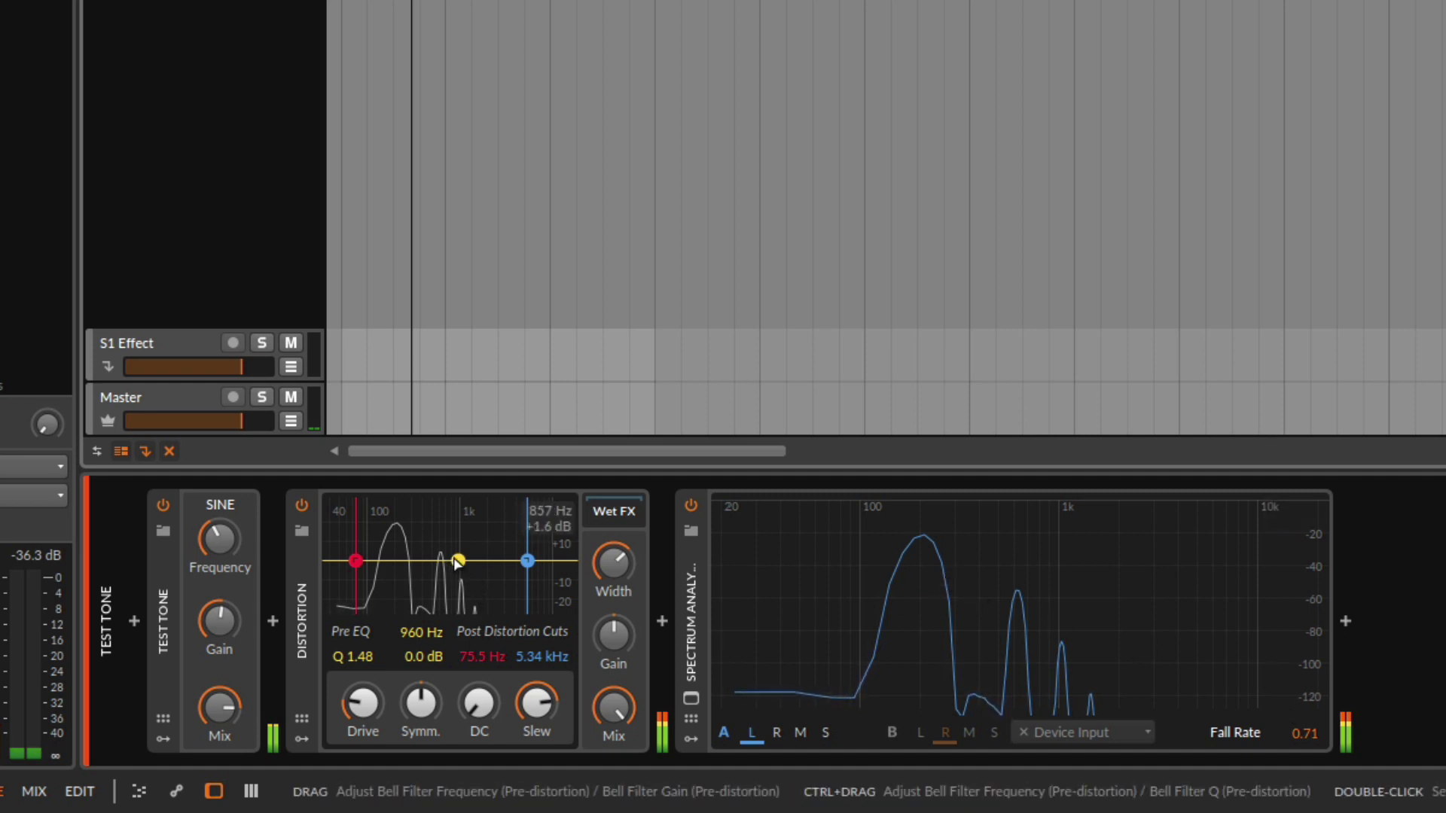
drag(455, 563, 393, 537)
drag(360, 708, 360, 712)
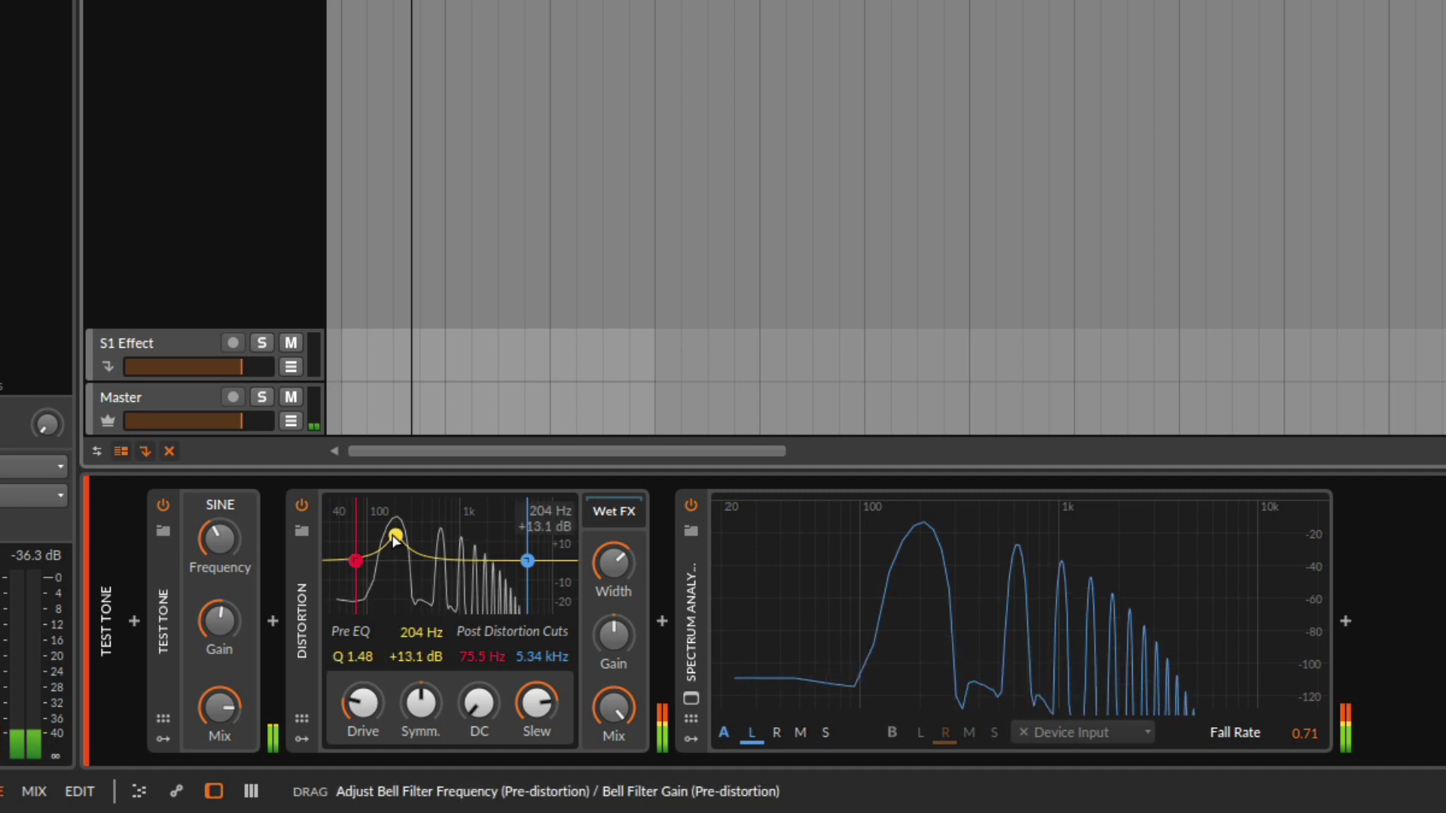
drag(395, 539, 398, 536)
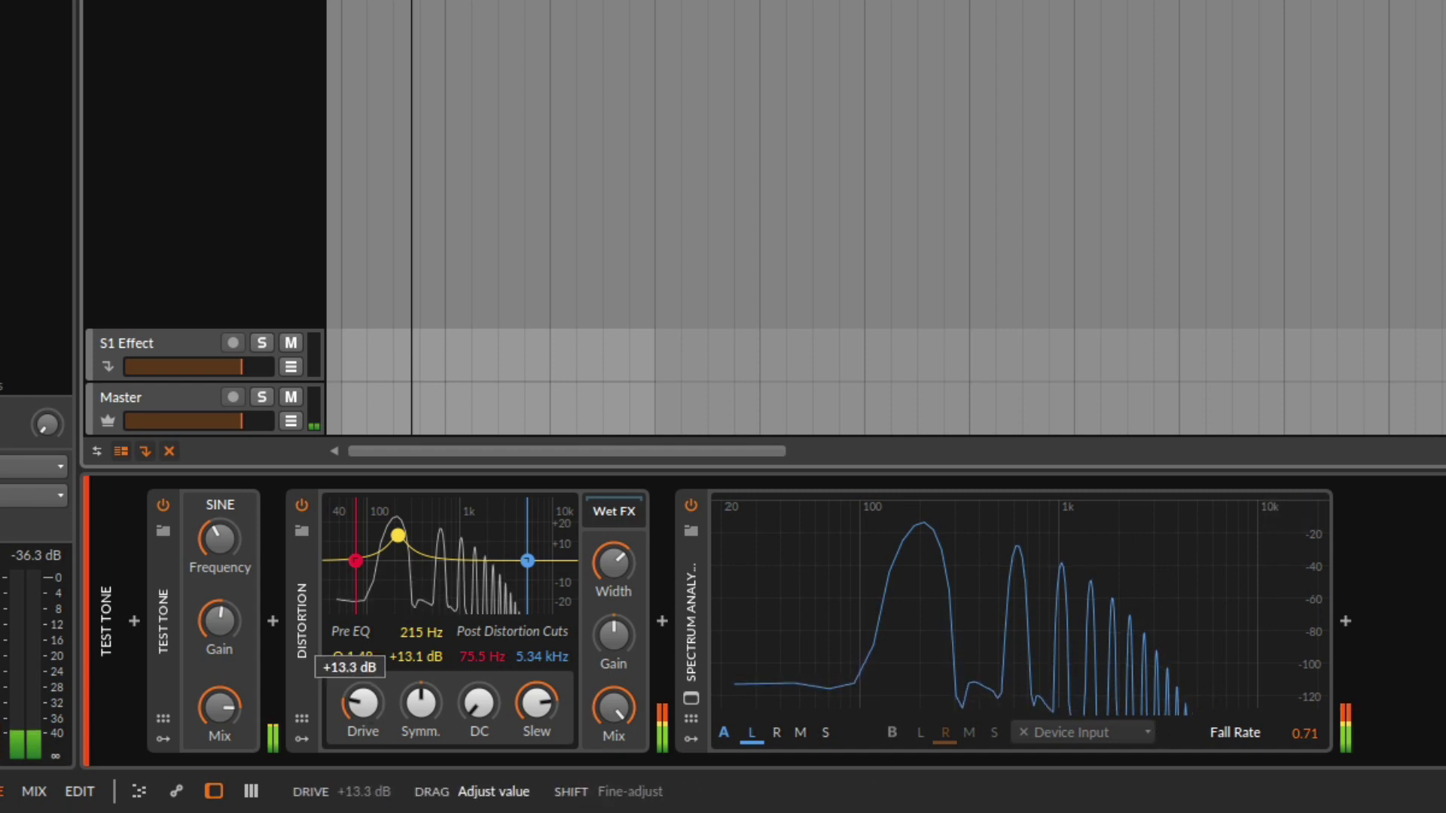
Compare the test tone with a flat Pre EQ and a +13.1 dB boost at 209 Hz, and reset the bell to its default.
drag(414, 555, 460, 561)
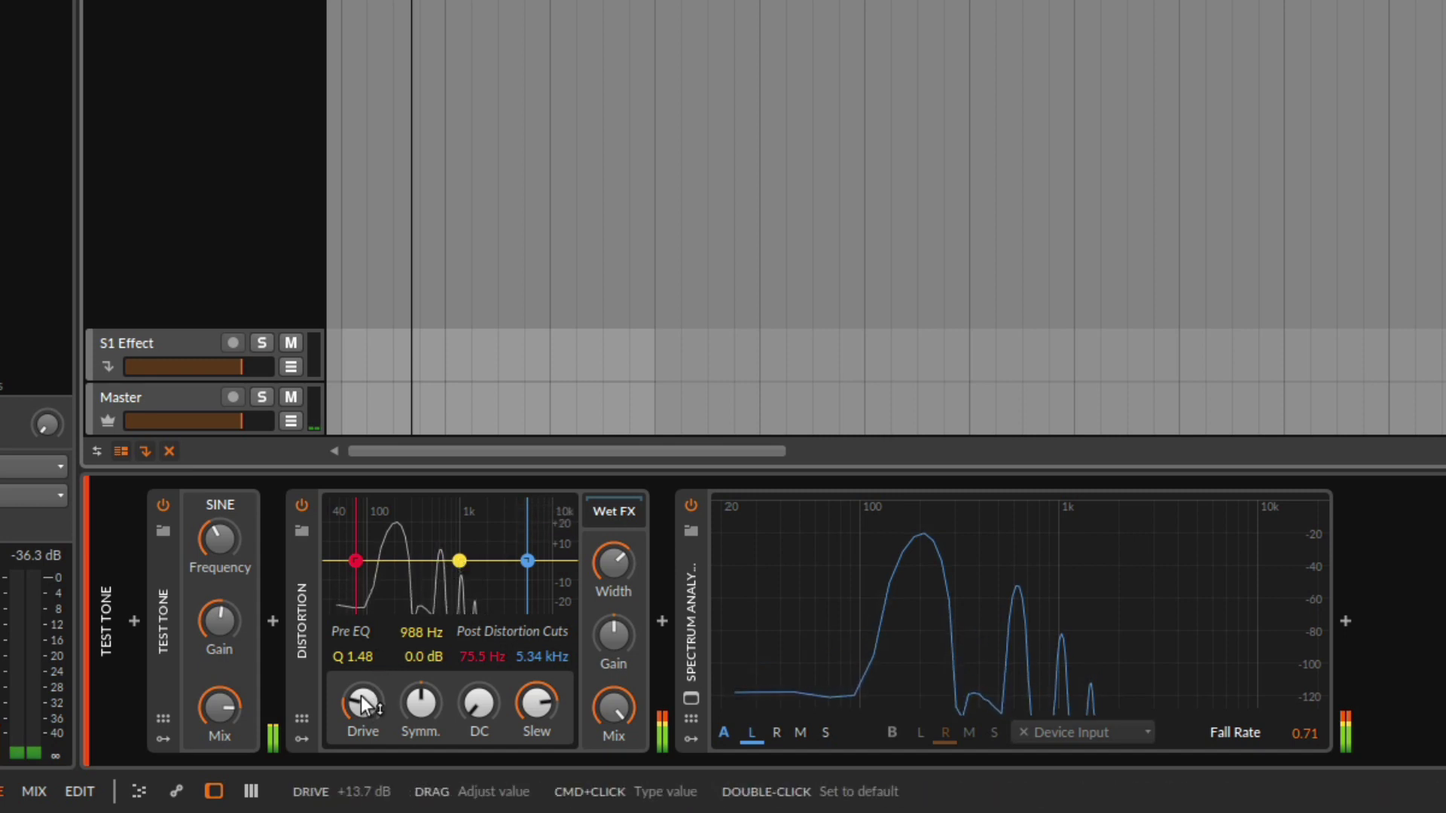
drag(362, 704, 363, 682)
drag(460, 561, 397, 535)
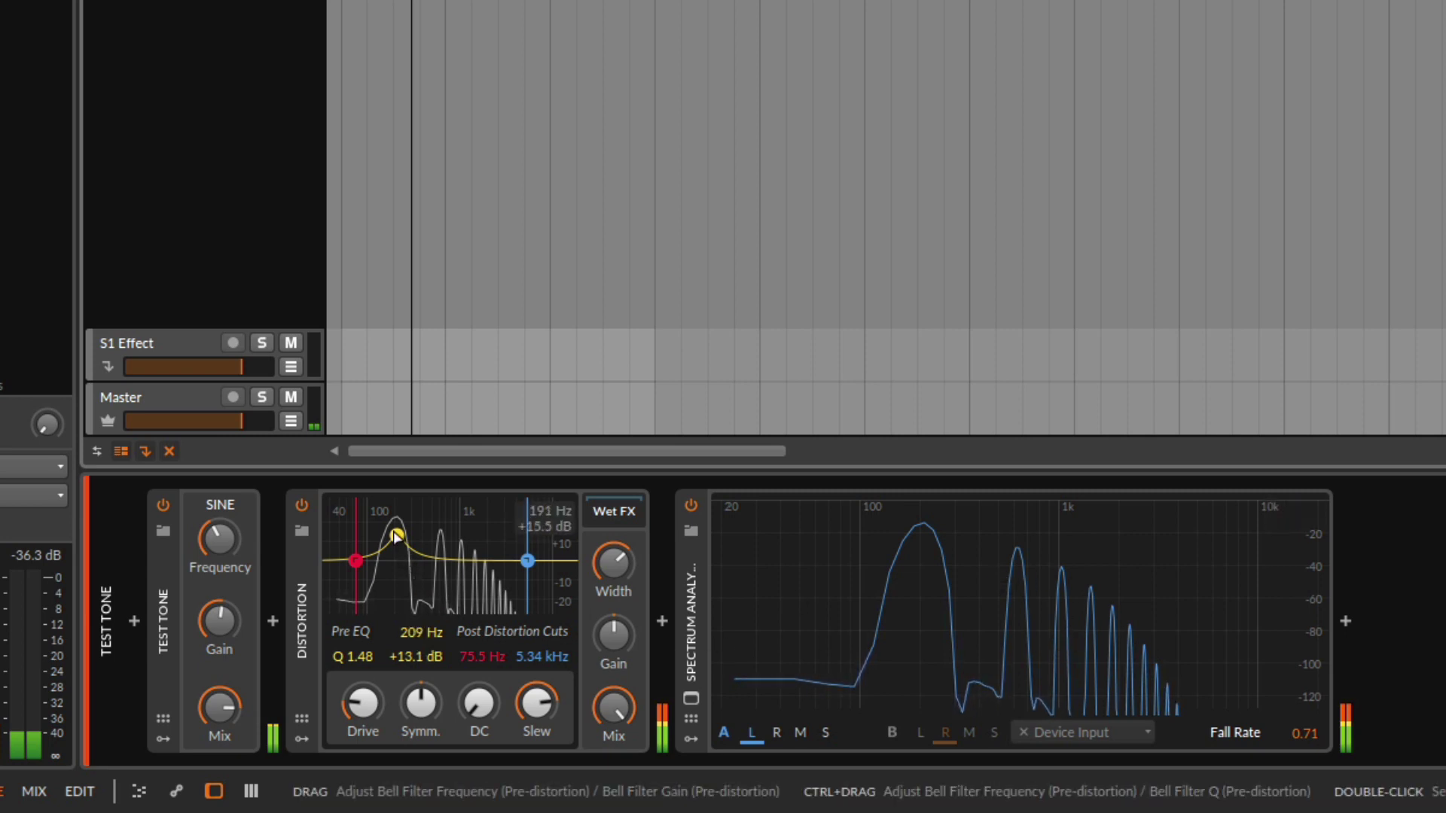
drag(396, 537, 407, 565)
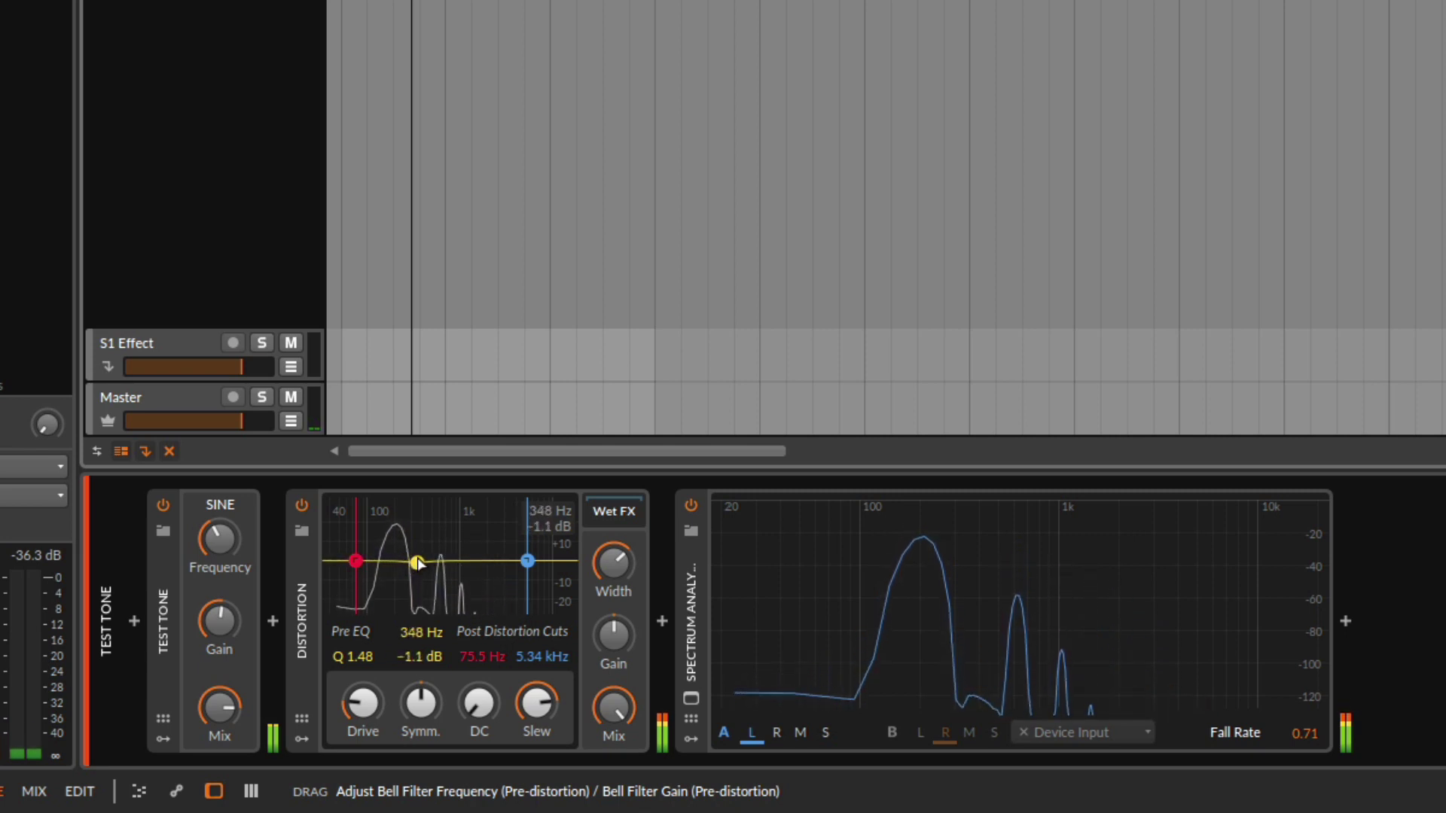
double_click(419, 563)
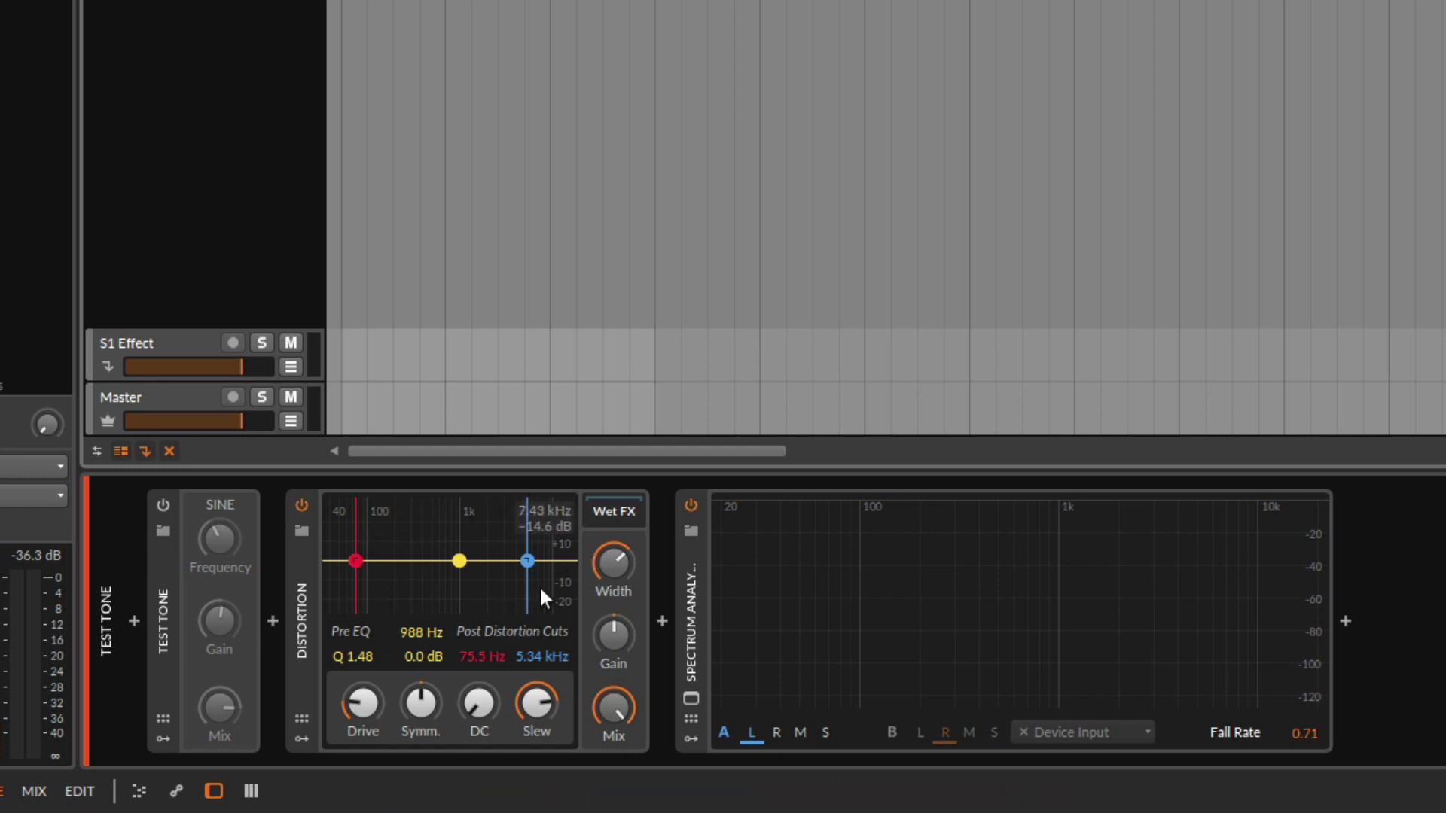
Insert a Chorus into the Wet FX chain of the test tone's Distortion and set the high Post Distortion Cut to 6.51 kHz.
drag(1281, 588, 629, 513)
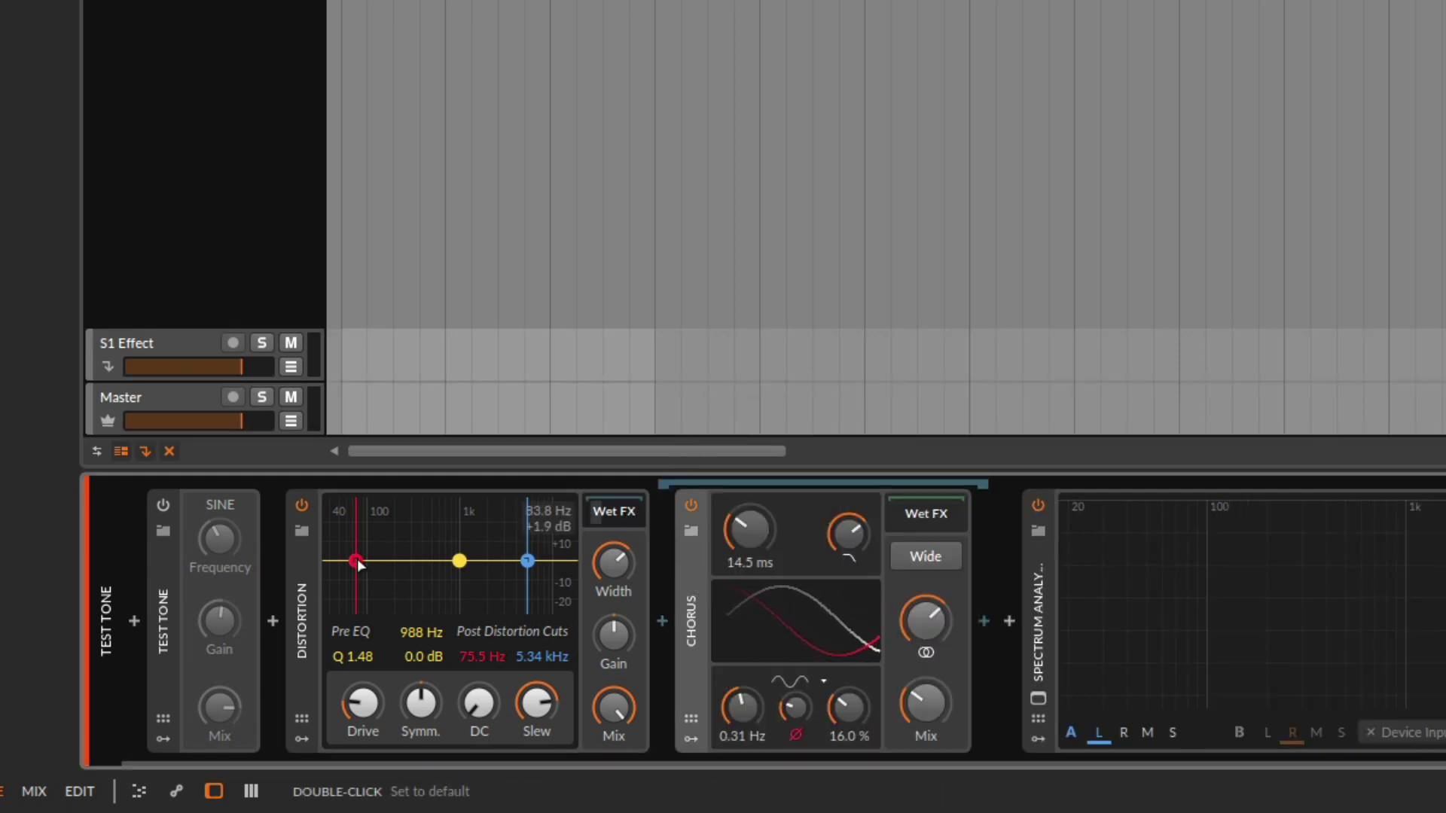
drag(527, 562, 536, 561)
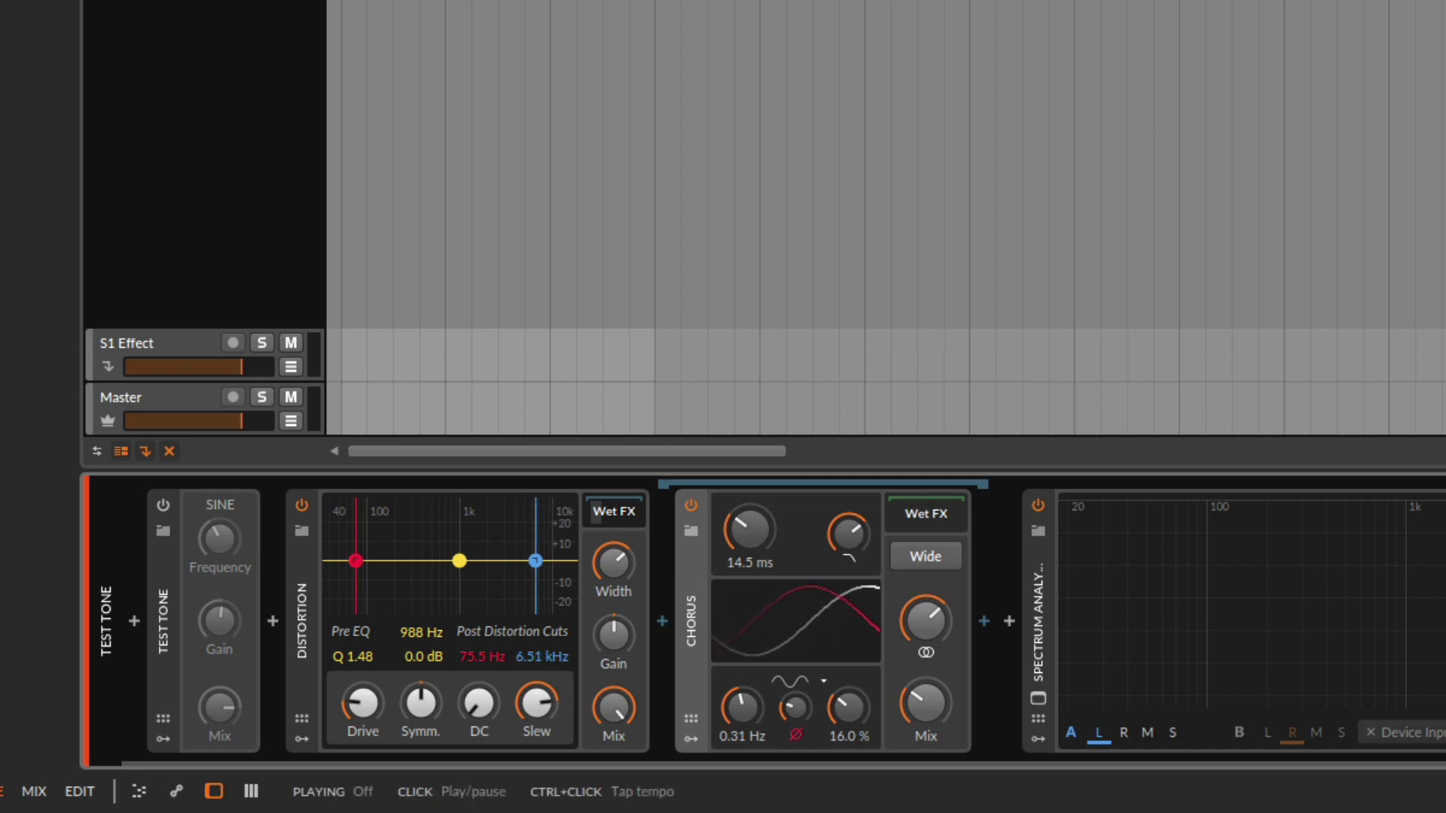
With the synth loop playing, insert a Chorus into the Synth Distortion's Wet FX chain.
click(1342, 286)
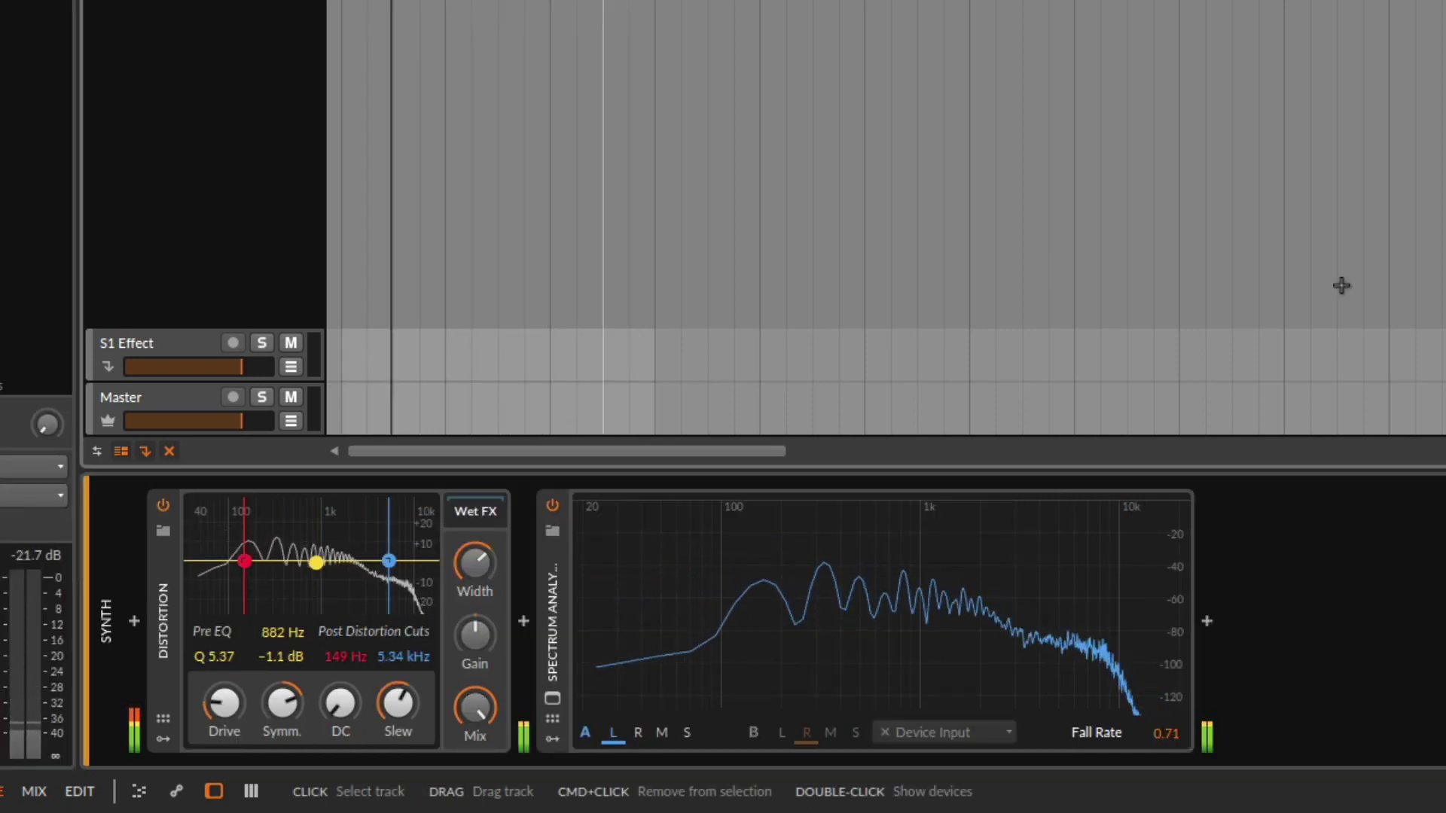
click(548, 509)
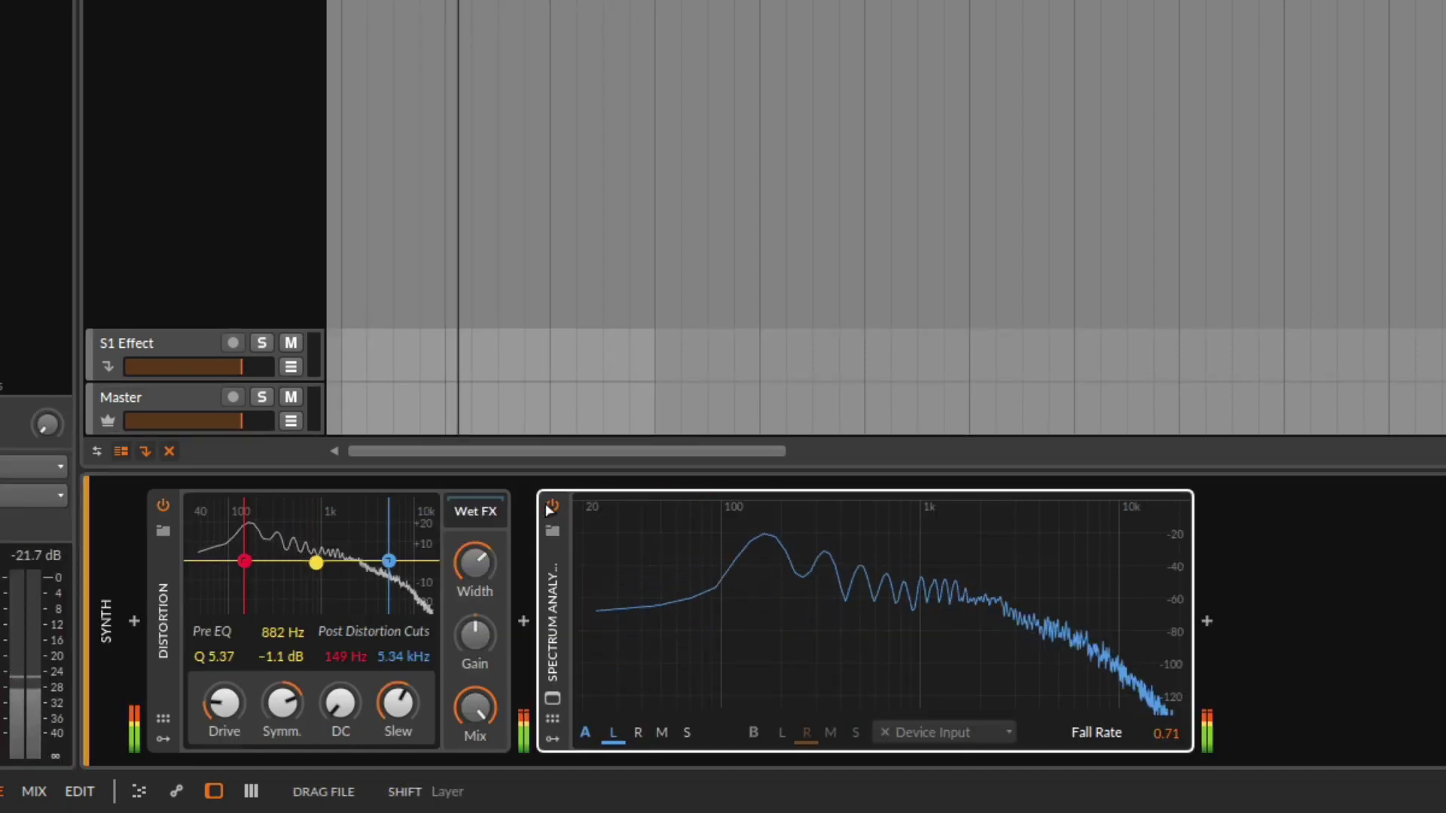
click(490, 514)
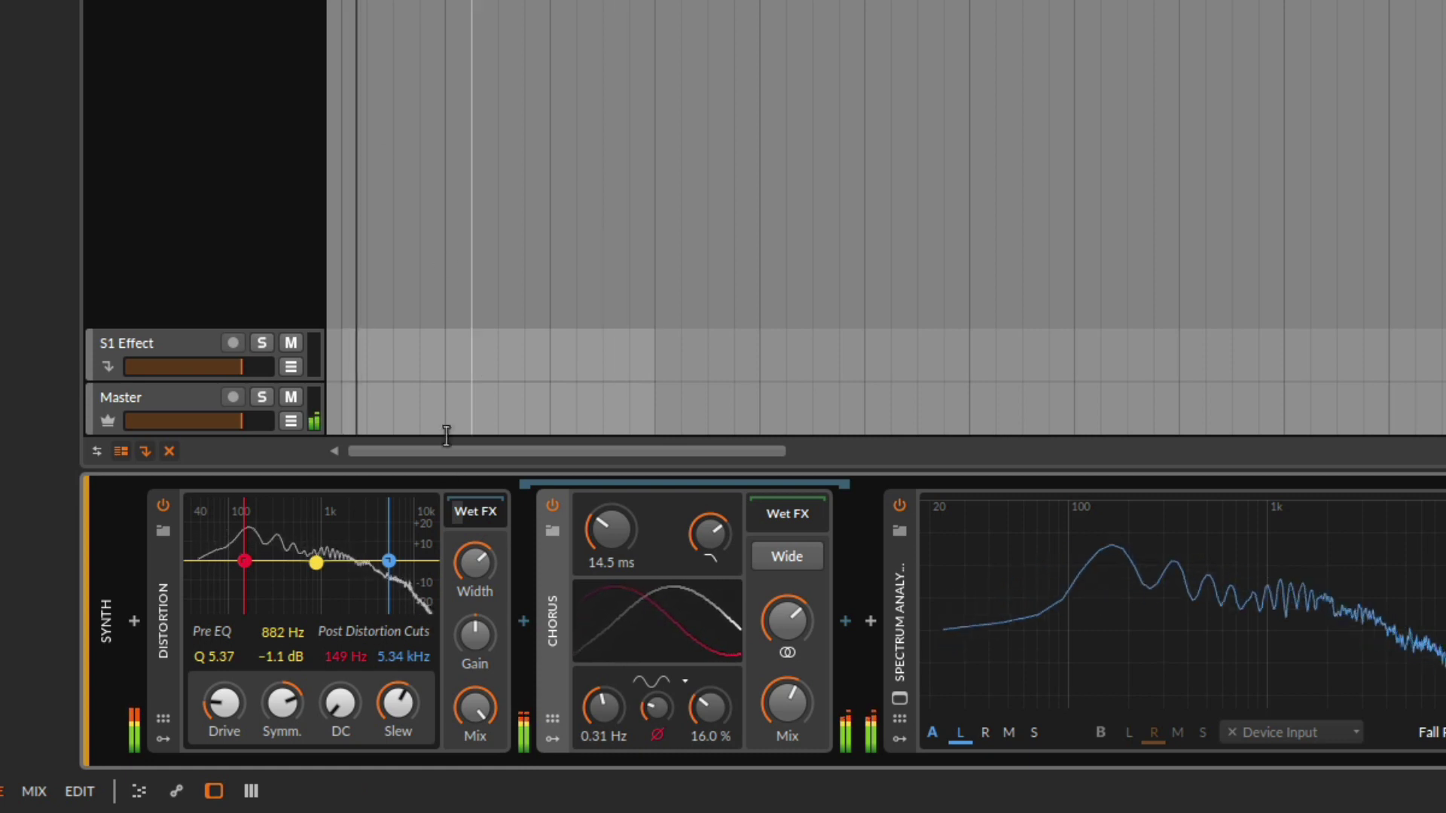
Compare the loop with the Chorus bypassed and active, and lower the Distortion's Mix to 62.5 %, trying 40.5 % on the way.
click(550, 505)
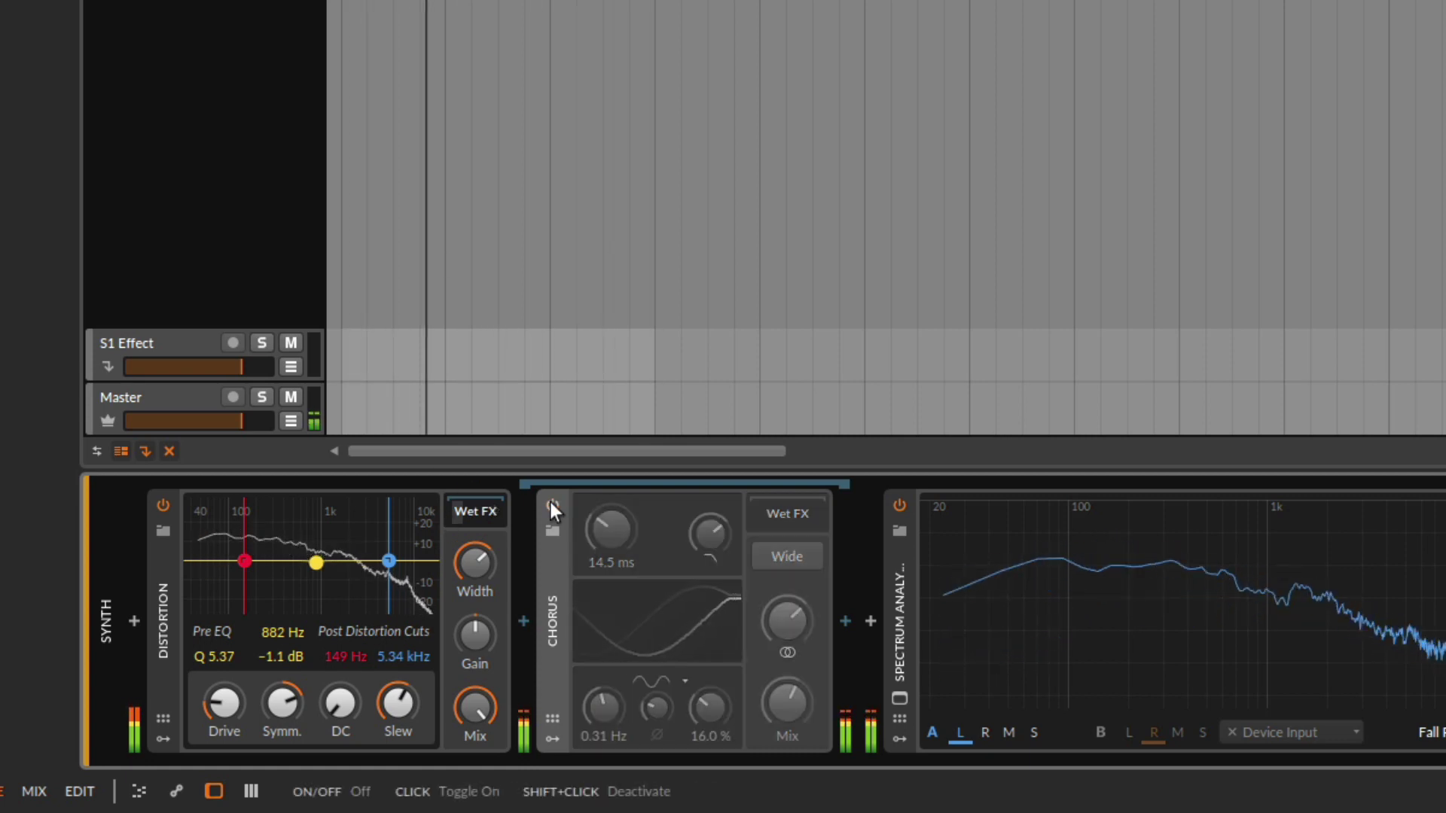
click(551, 505)
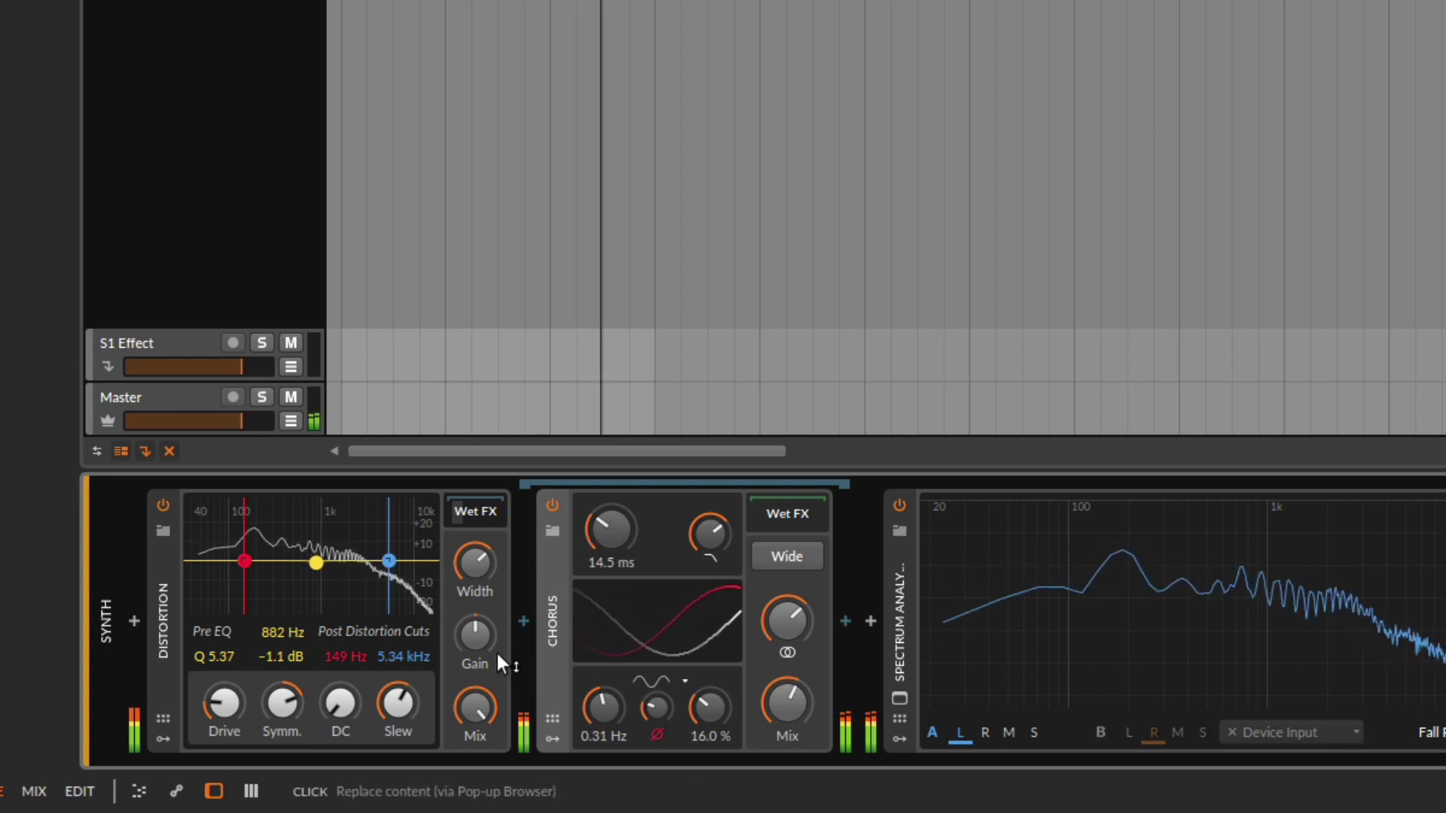
mouse_move(474, 708)
mouse_down()
mouse_move(475, 756)
mouse_move(474, 712)
mouse_up()
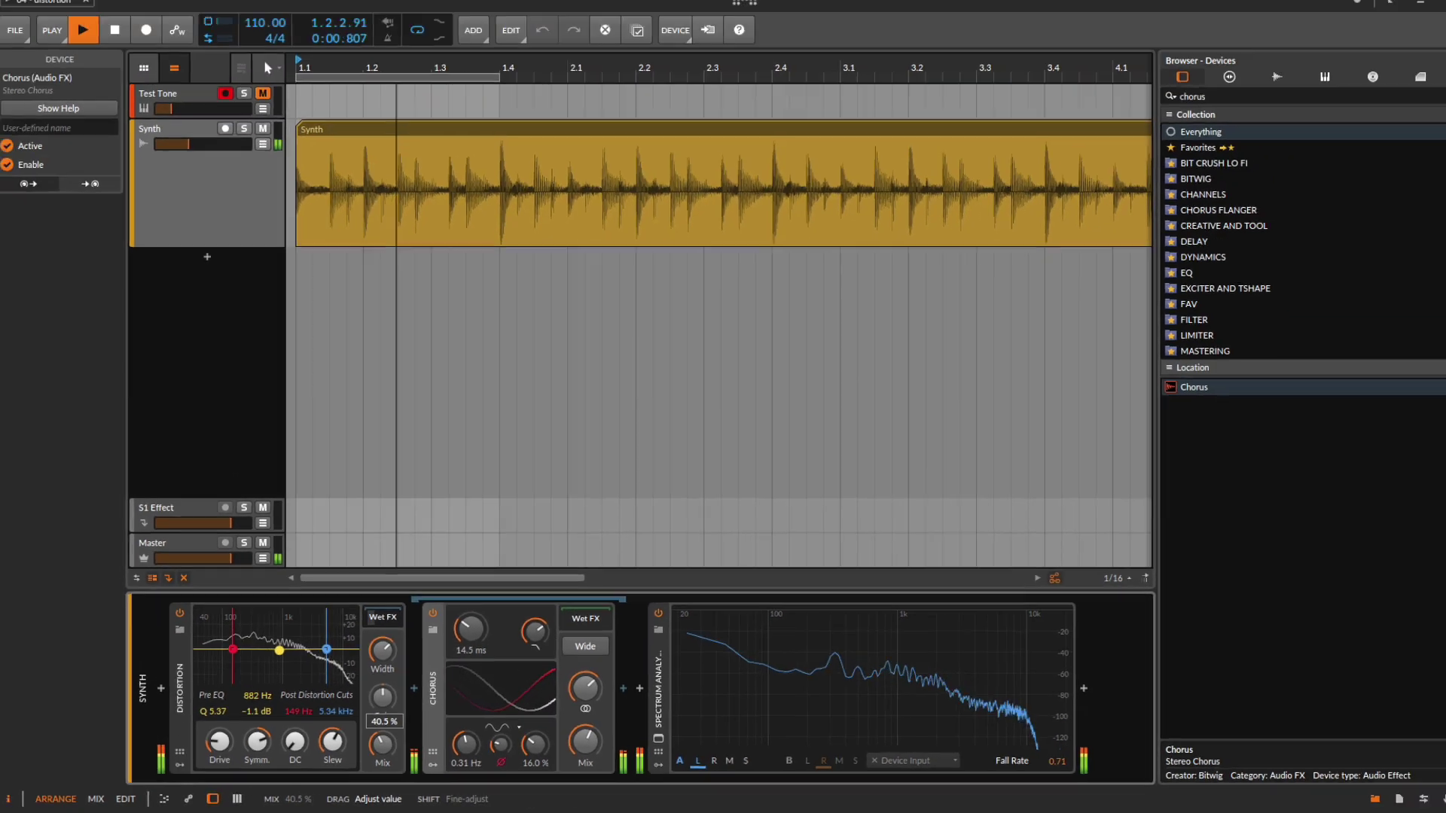
drag(382, 744, 369, 734)
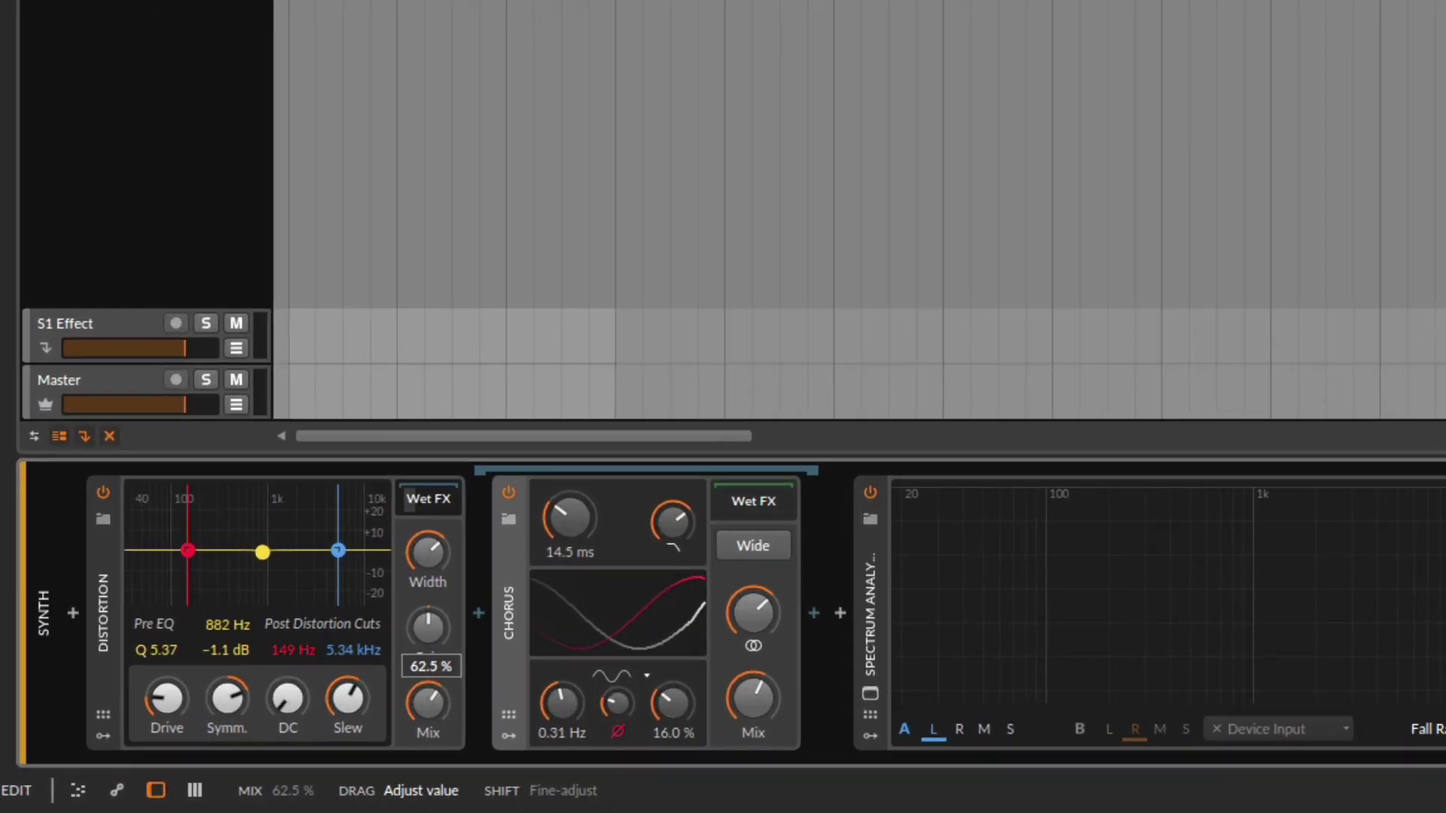
Resume playback, bypass the Chorus, and reshape the Distortion with higher Slew, DC and Symmetry and a lower Drive.
key(space)
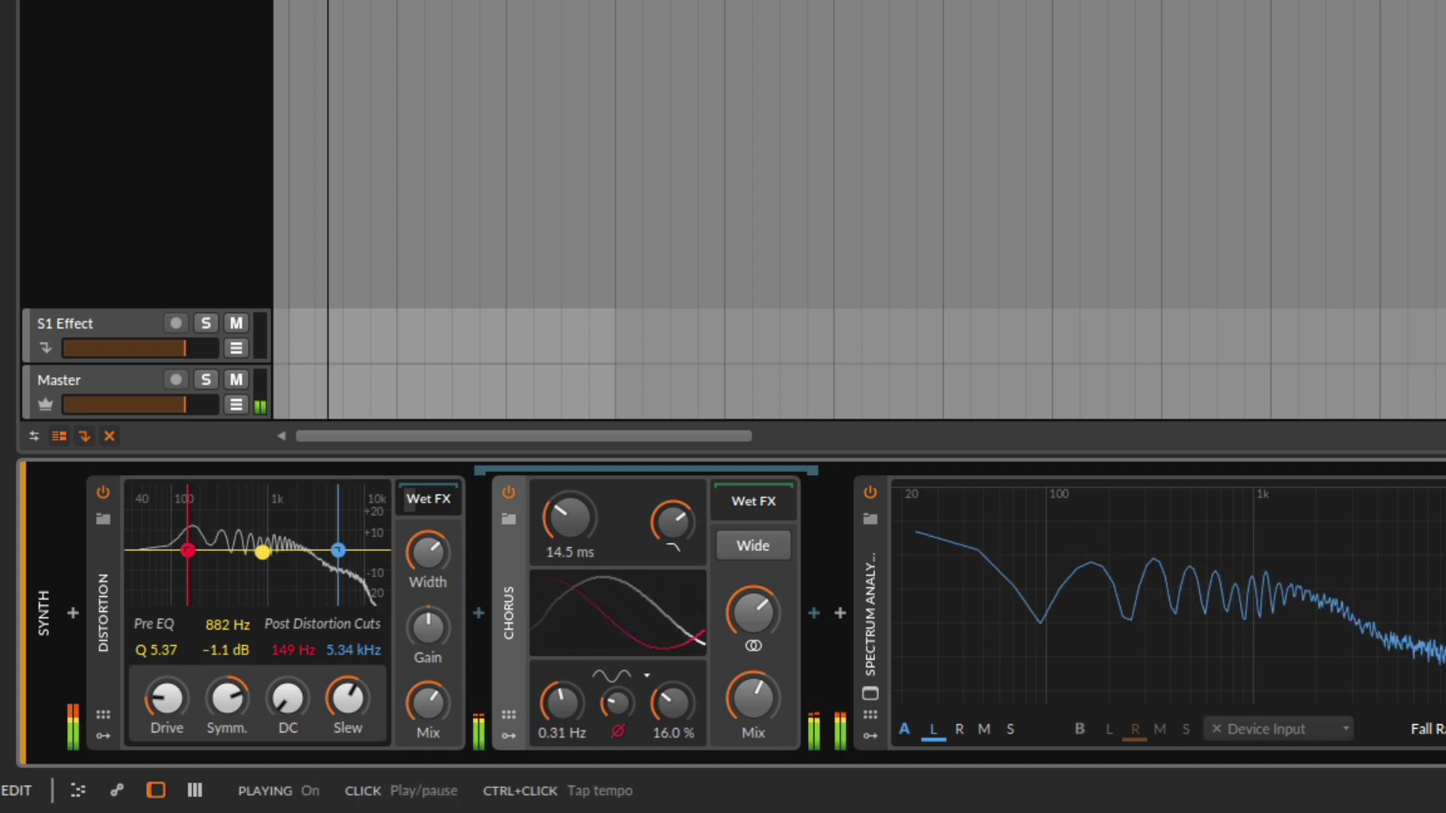
click(508, 495)
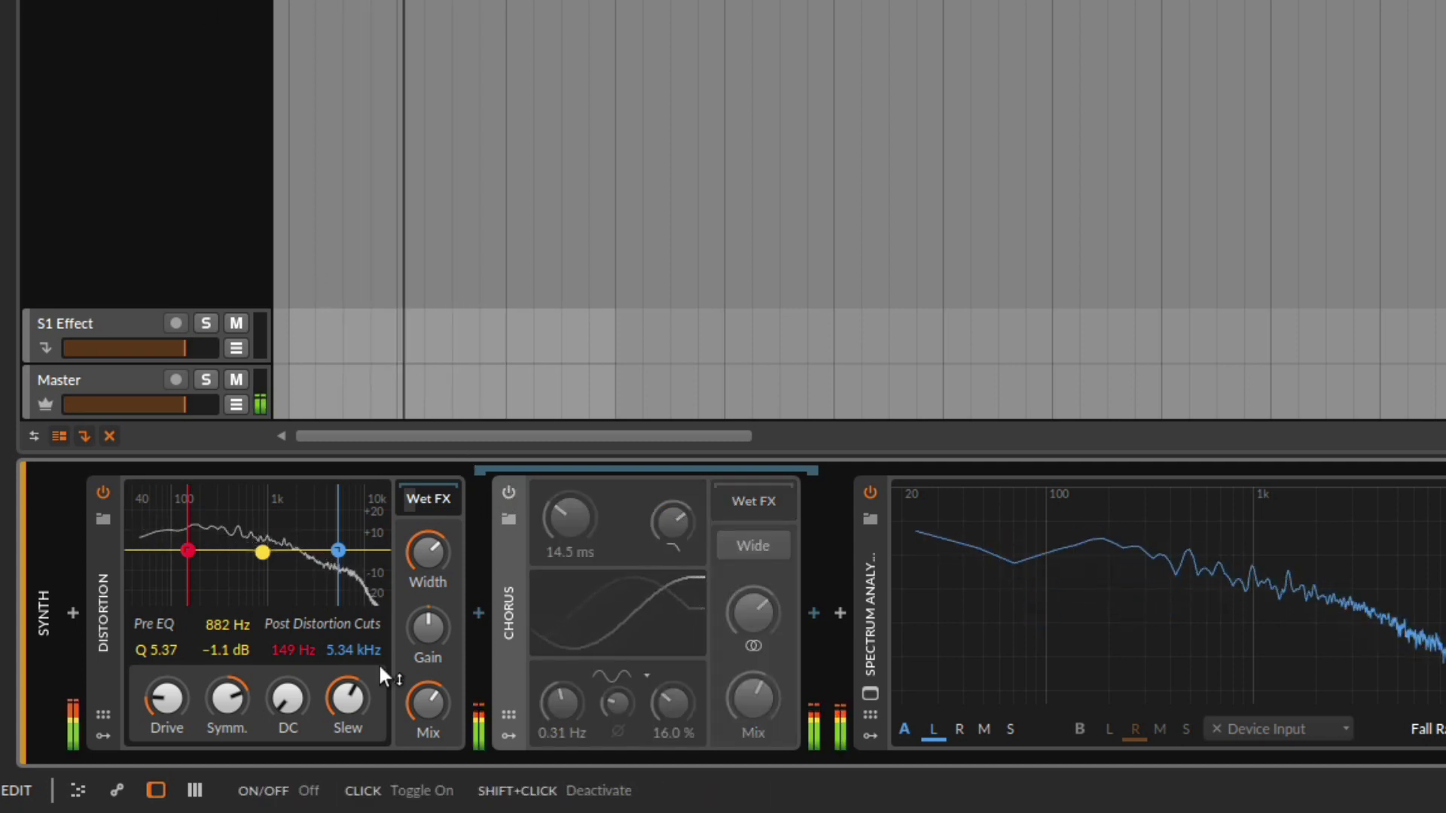
drag(331, 715, 166, 696)
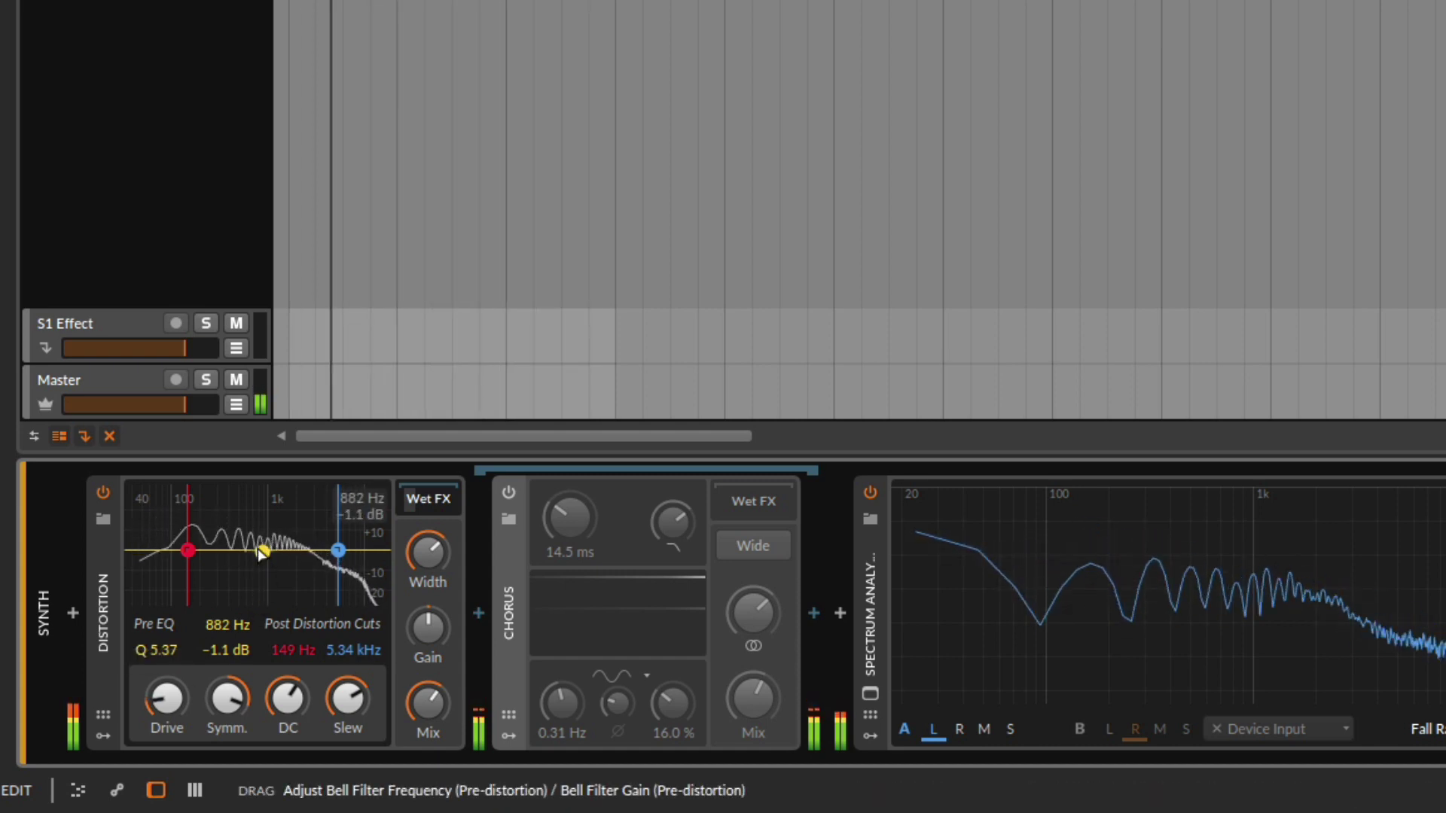
Set the Pre EQ bell to 302 Hz, +11.5 dB and Q 1.69, and the Post Distortion Cuts to 28.2 Hz and 1.68 kHz.
drag(258, 548, 211, 529)
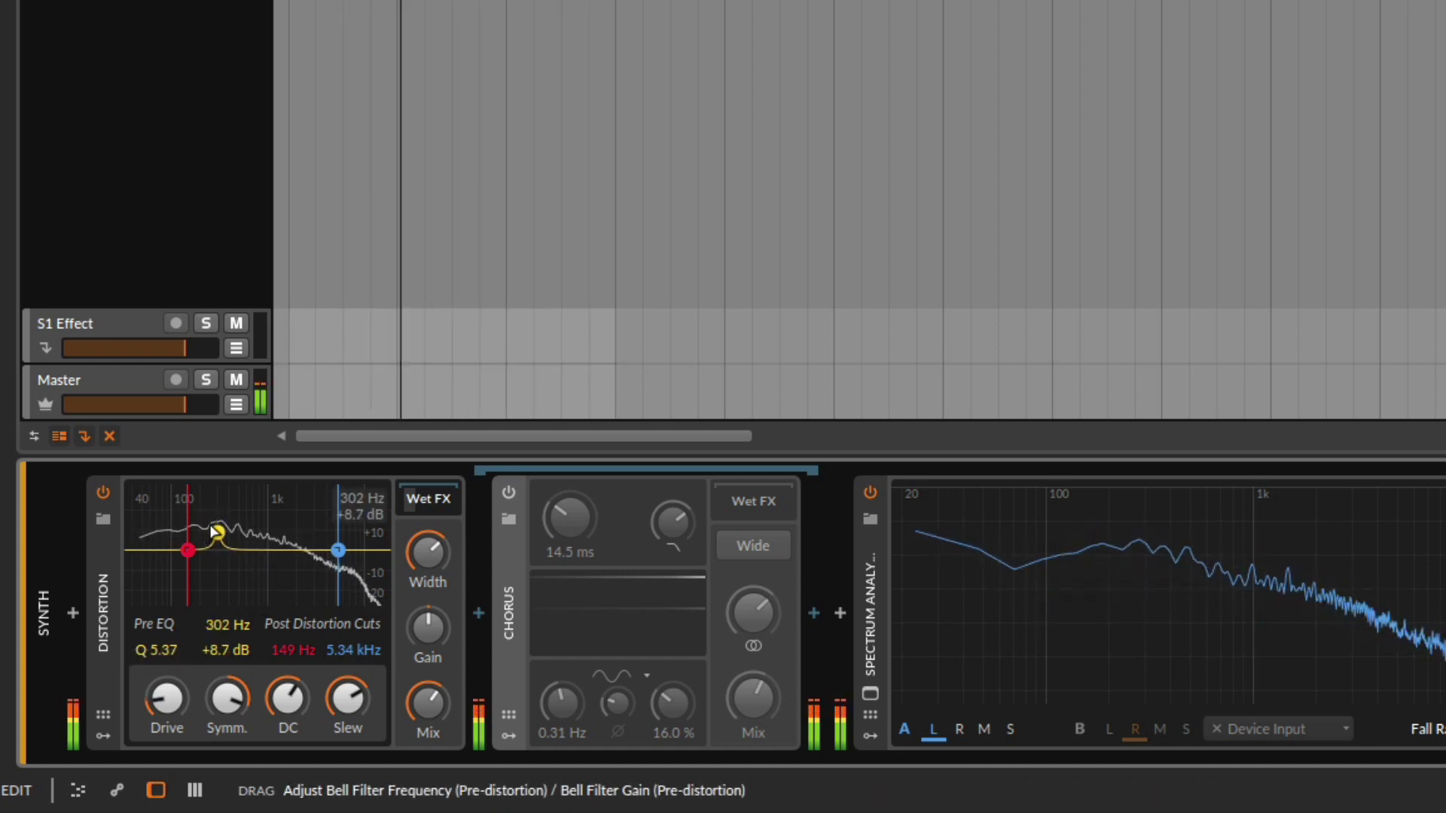
drag(168, 645, 169, 708)
drag(221, 533, 222, 529)
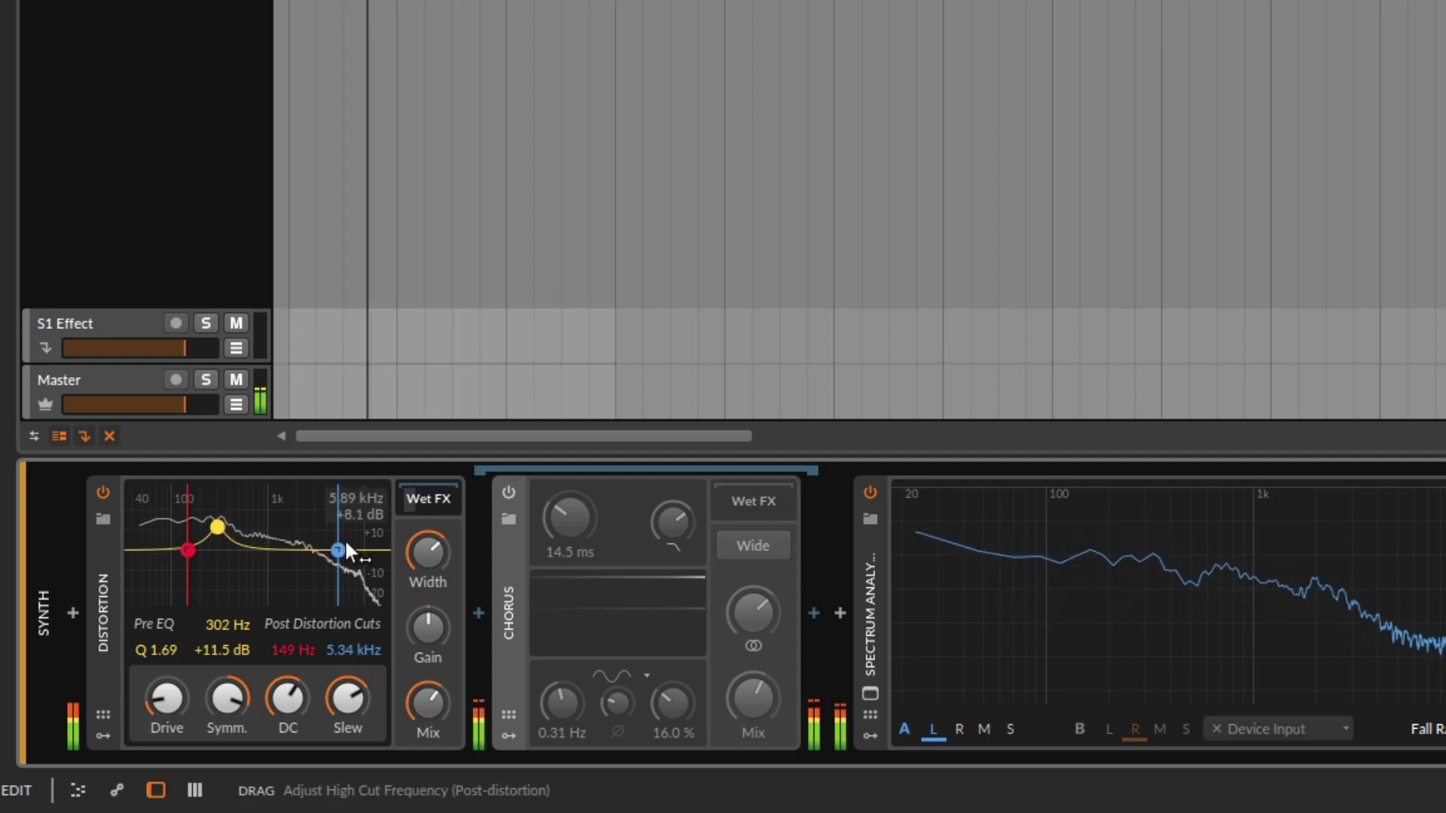
drag(337, 546, 285, 560)
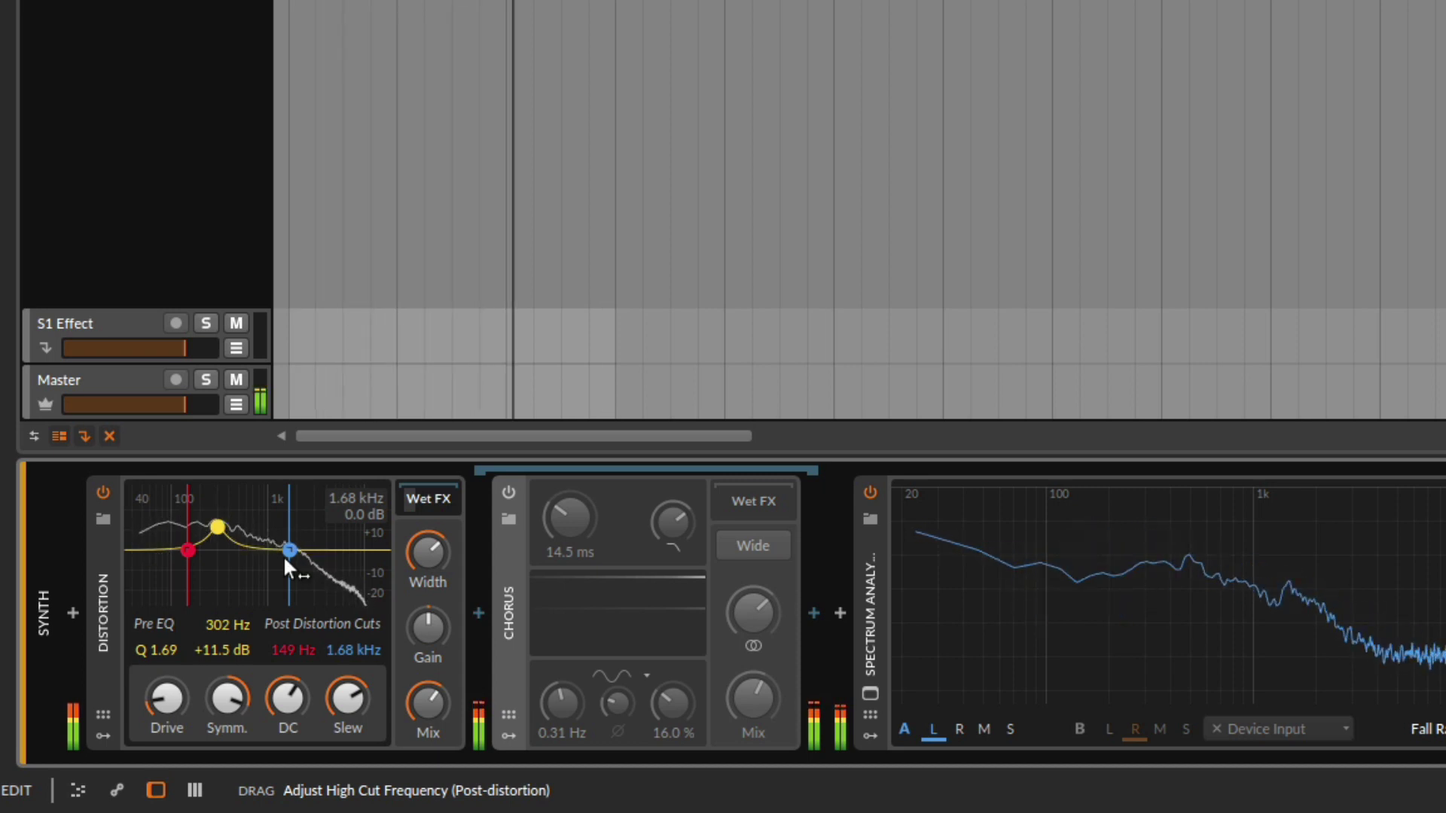
drag(187, 550, 114, 554)
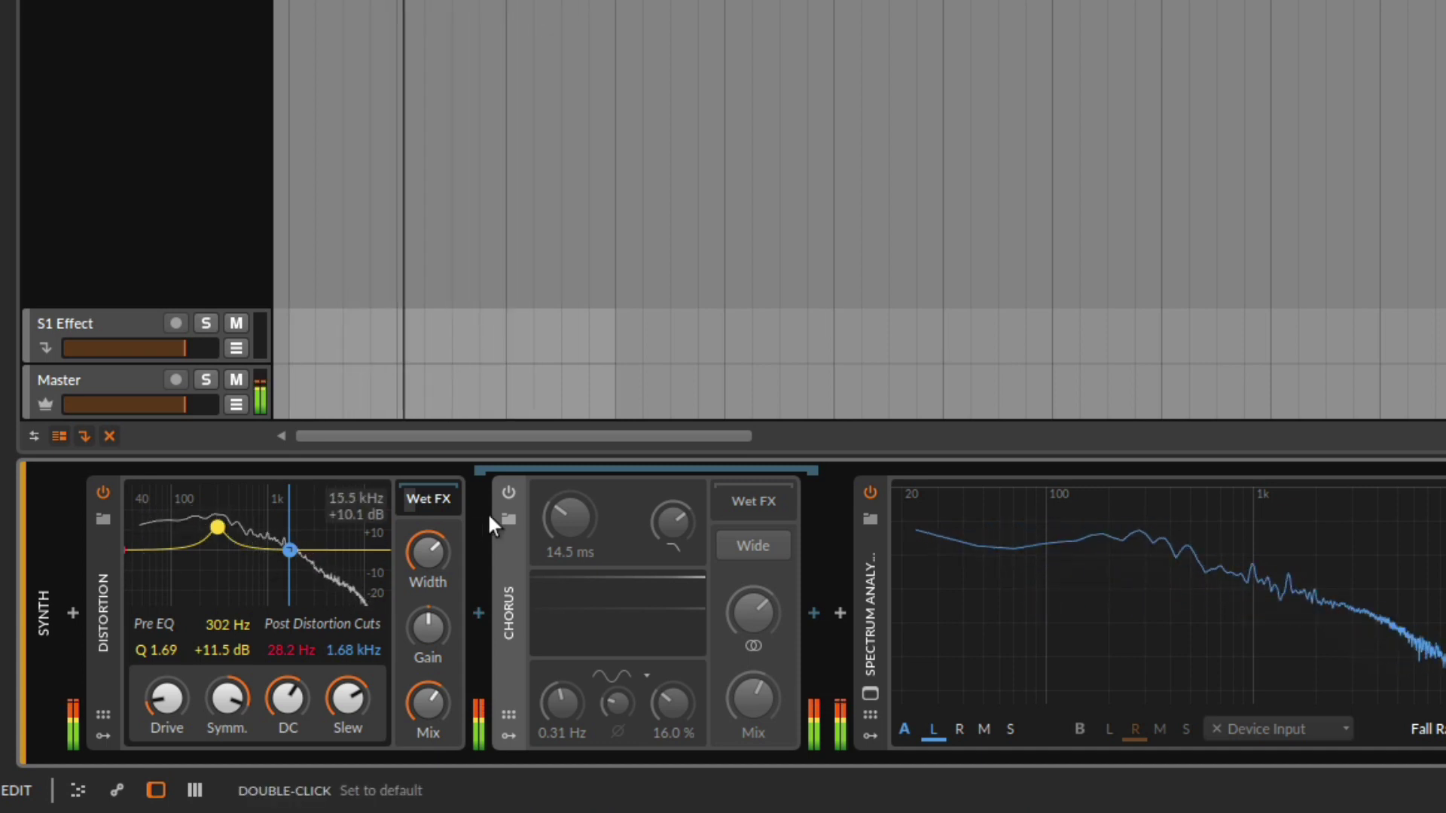
Re-enable the Chorus in the Wet FX chain and raise the Distortion's Width to its maximum.
click(512, 490)
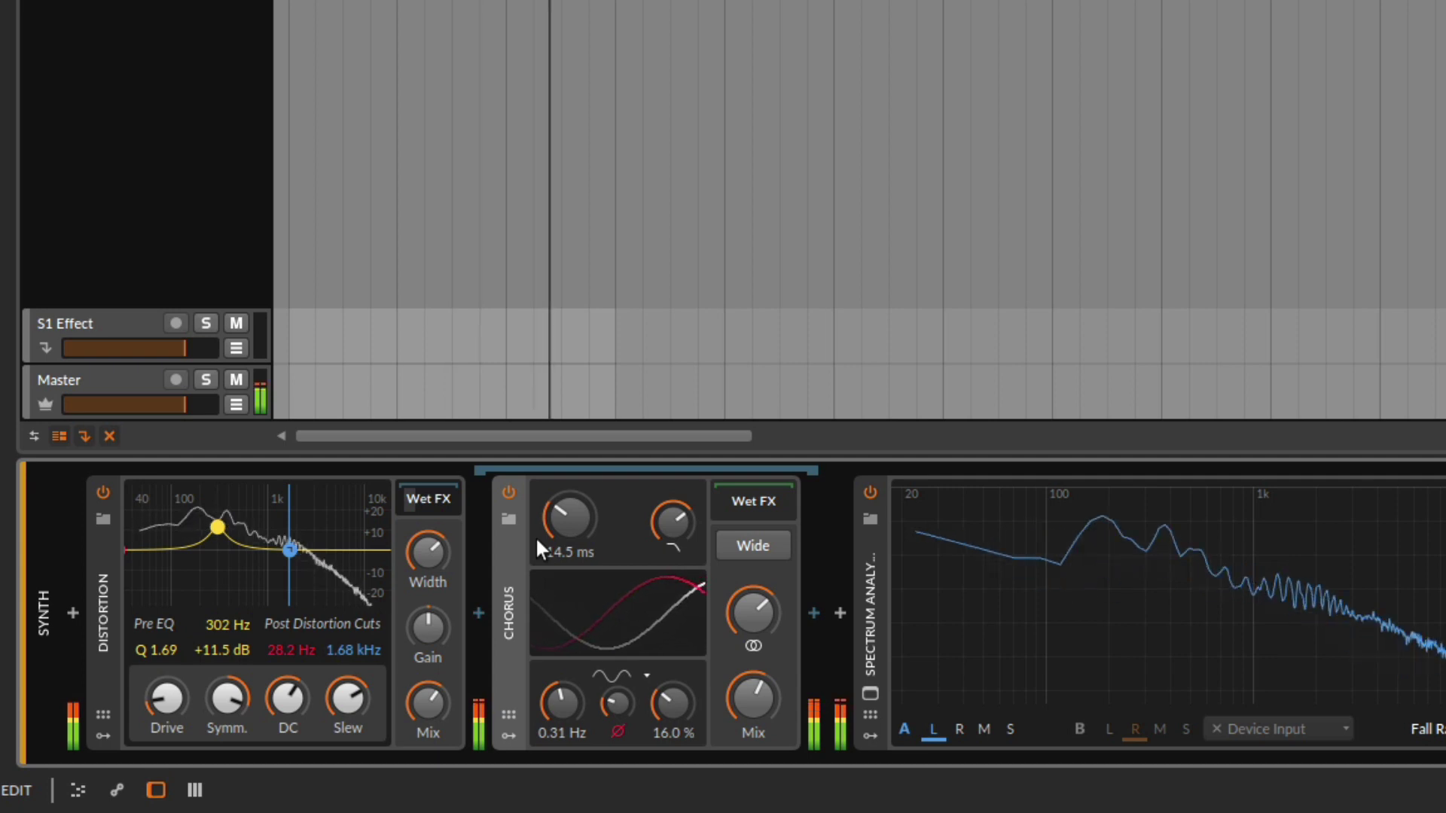
mouse_move(445, 548)
mouse_down()
mouse_move(444, 527)
mouse_move(433, 558)
mouse_up()
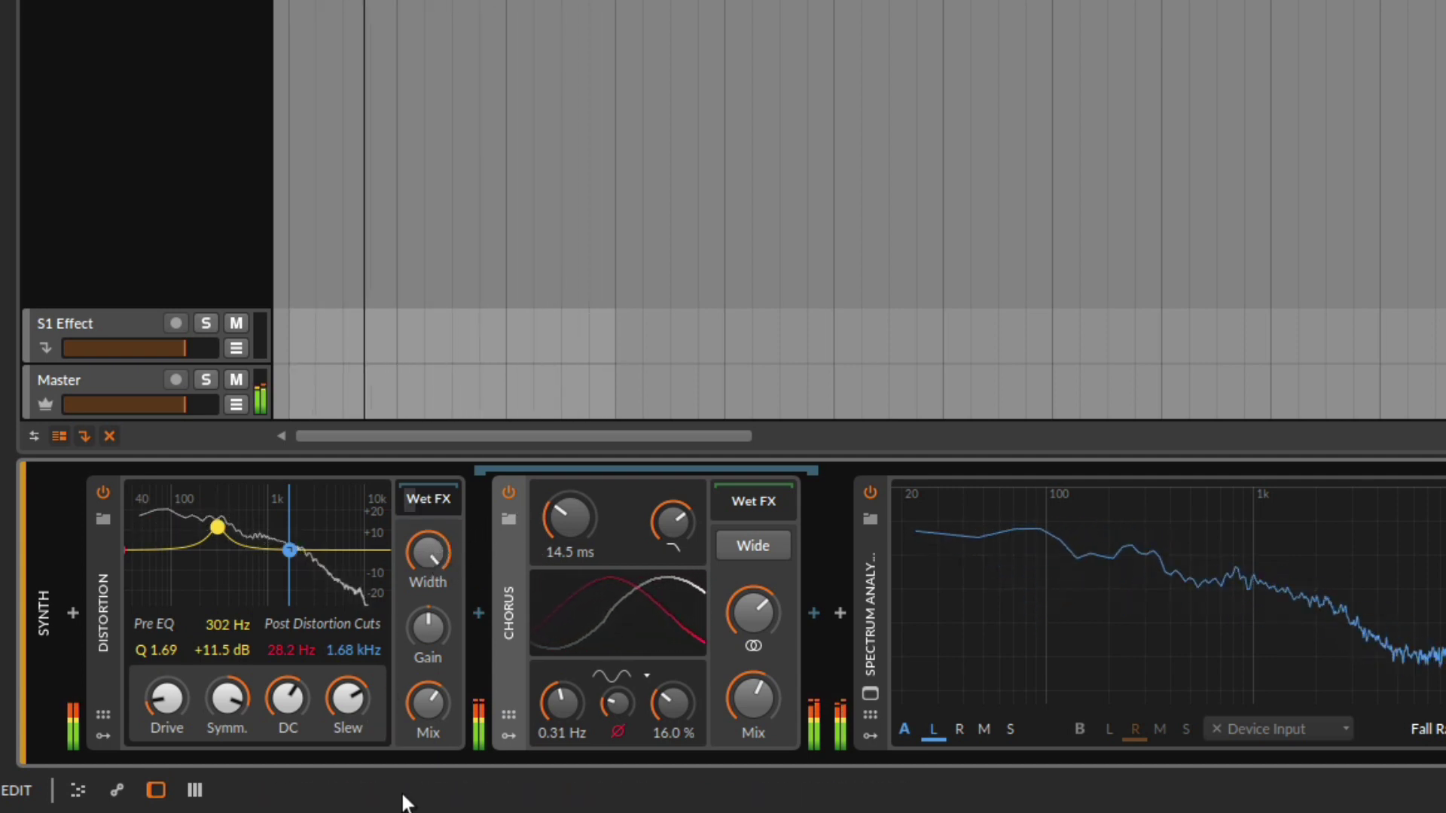